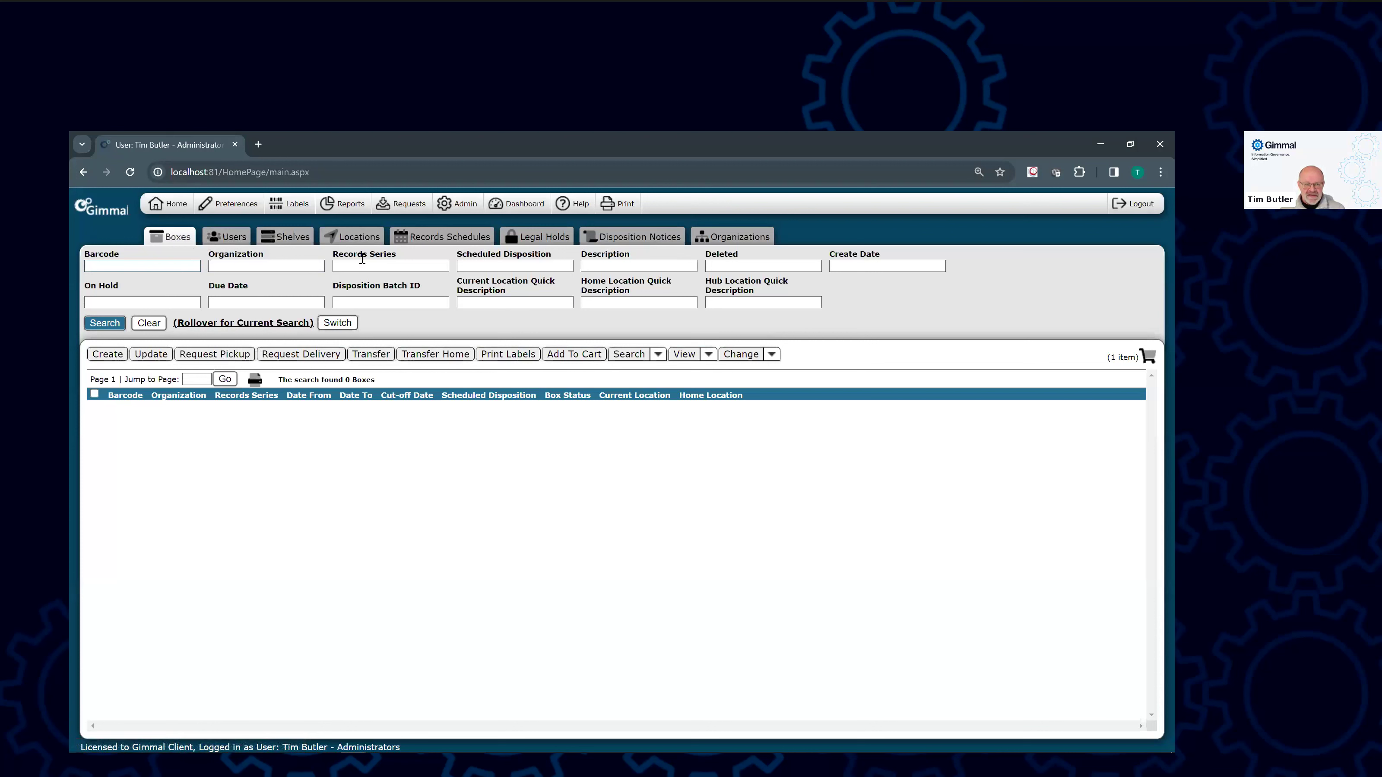
- Open the Application Settings and examine the Gimmal administrator email, SMTP server settings and Gimmal email address
click(461, 209)
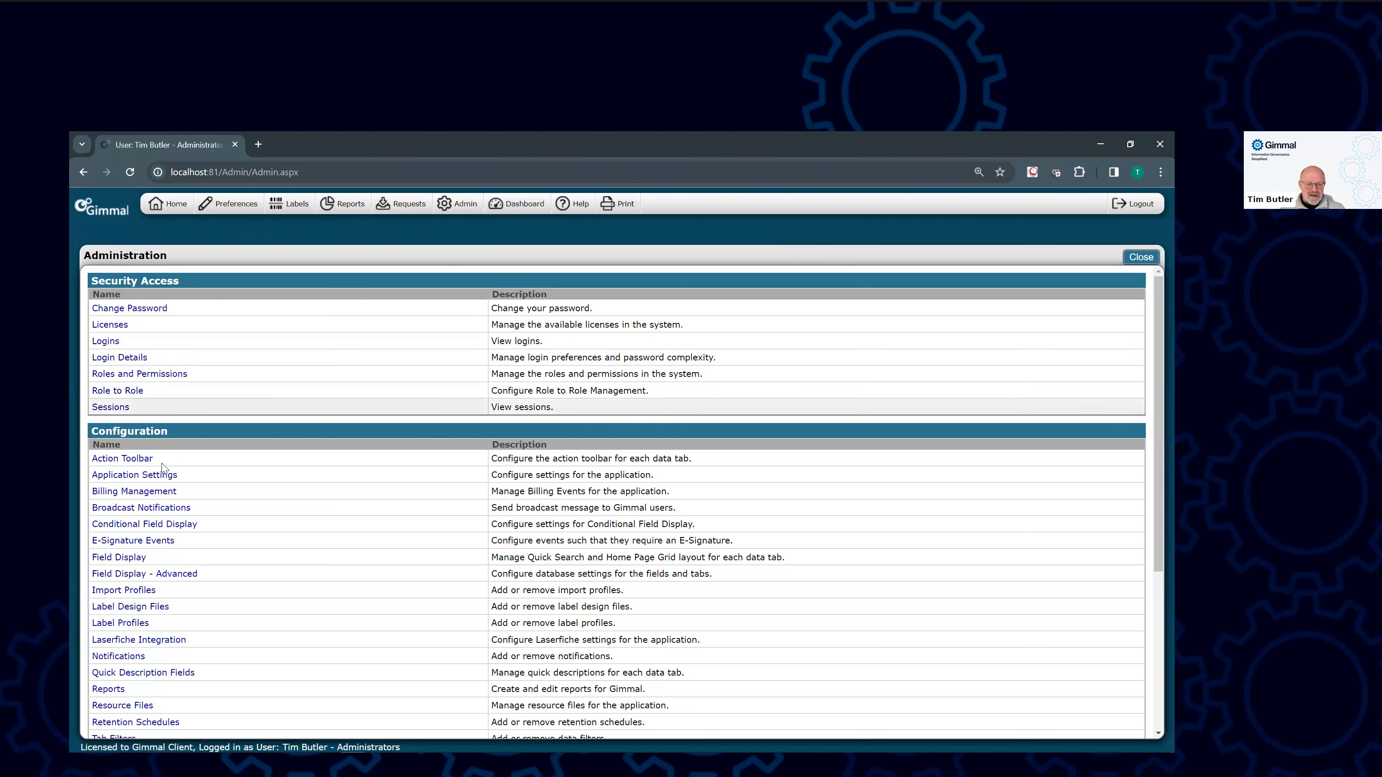
click(144, 476)
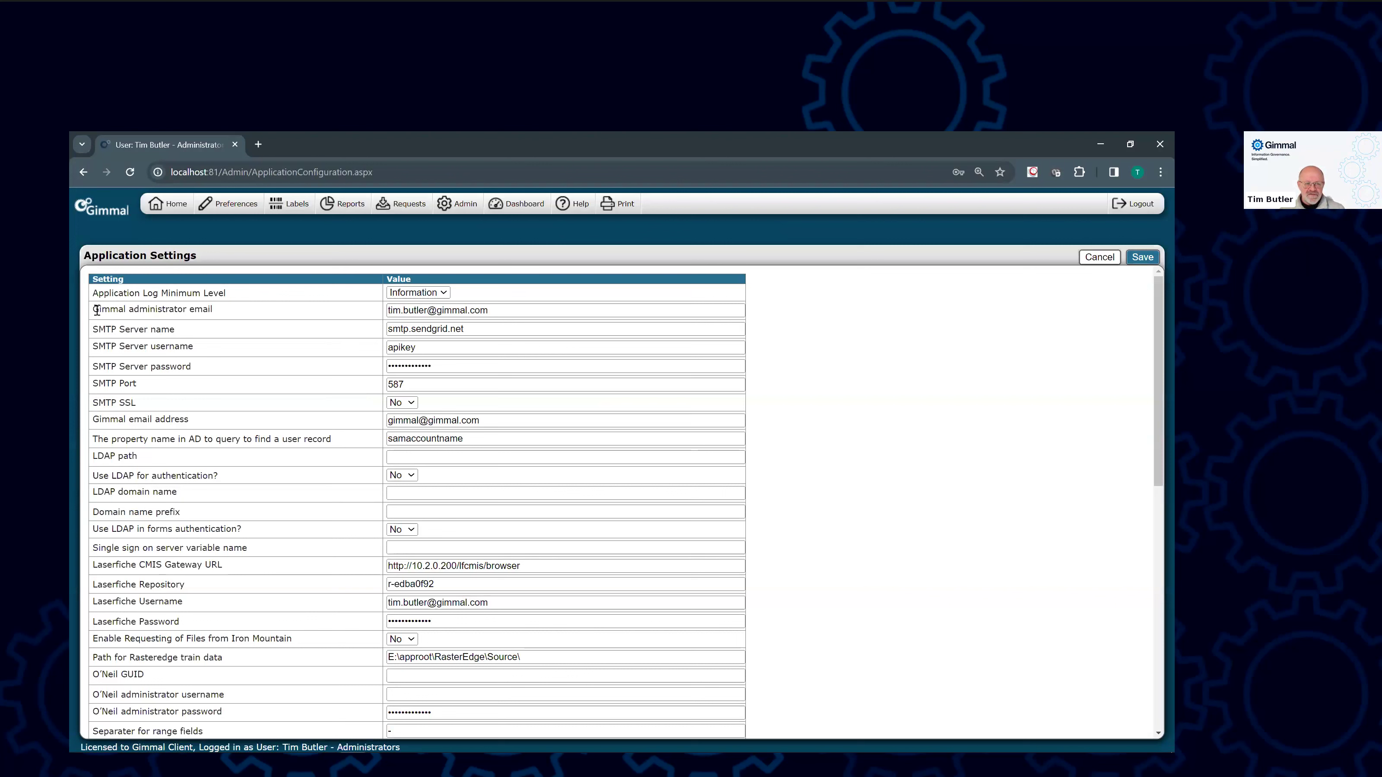
drag(96, 310, 453, 401)
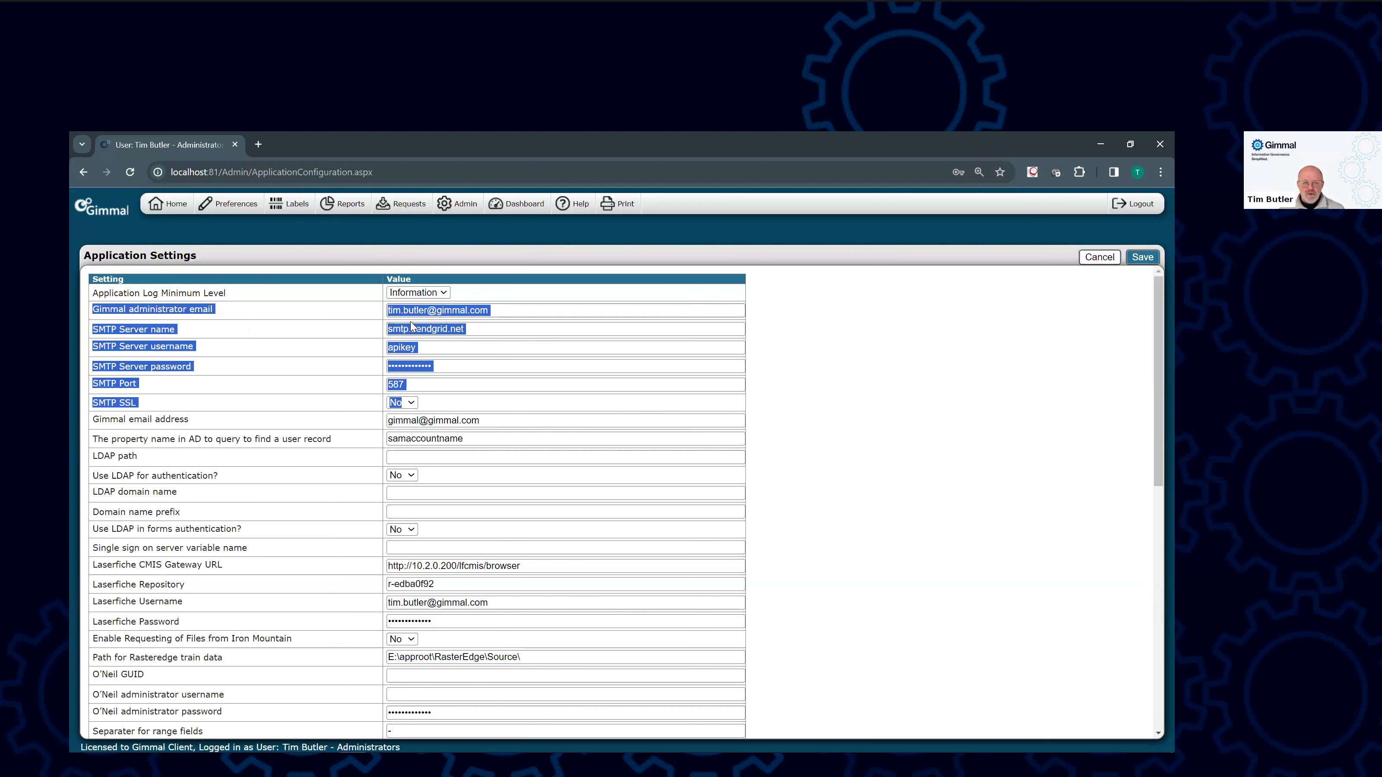
click(466, 377)
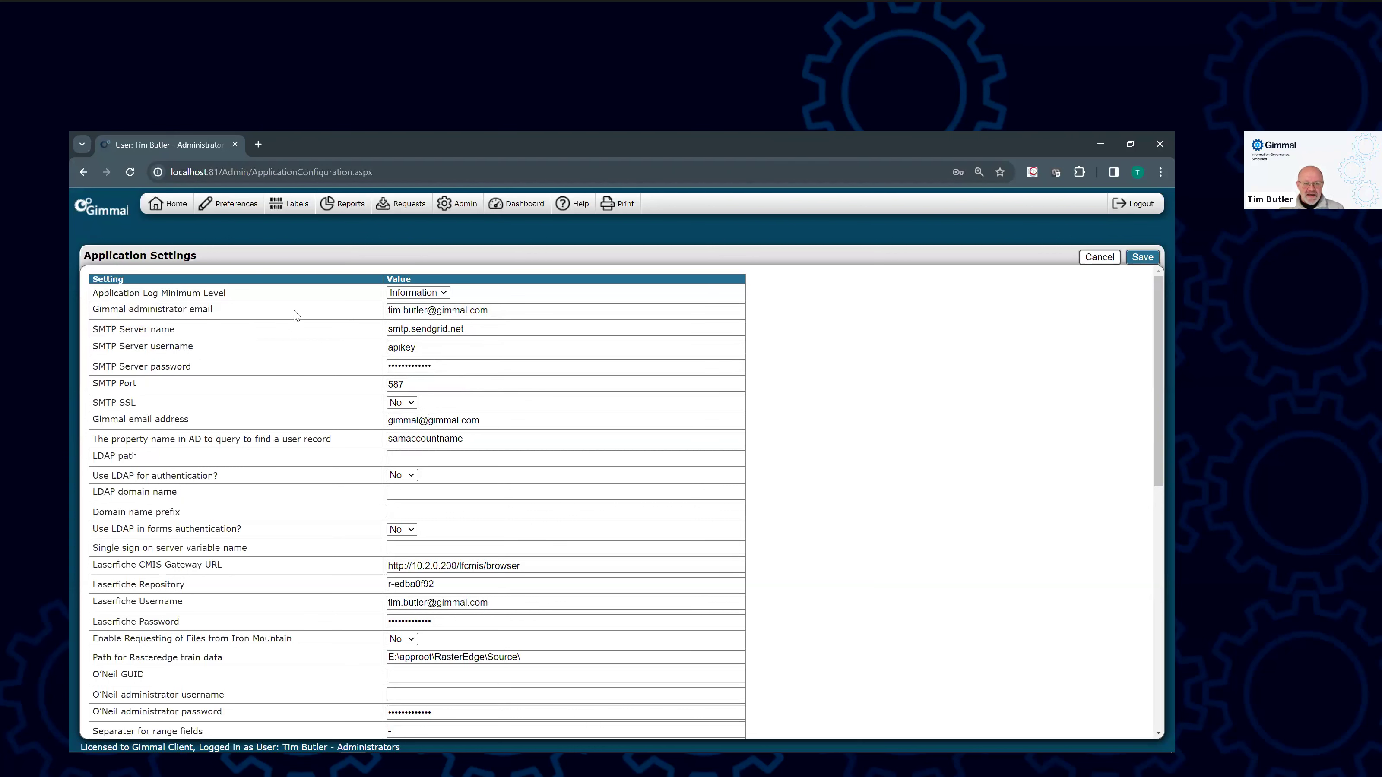
drag(496, 310, 325, 312)
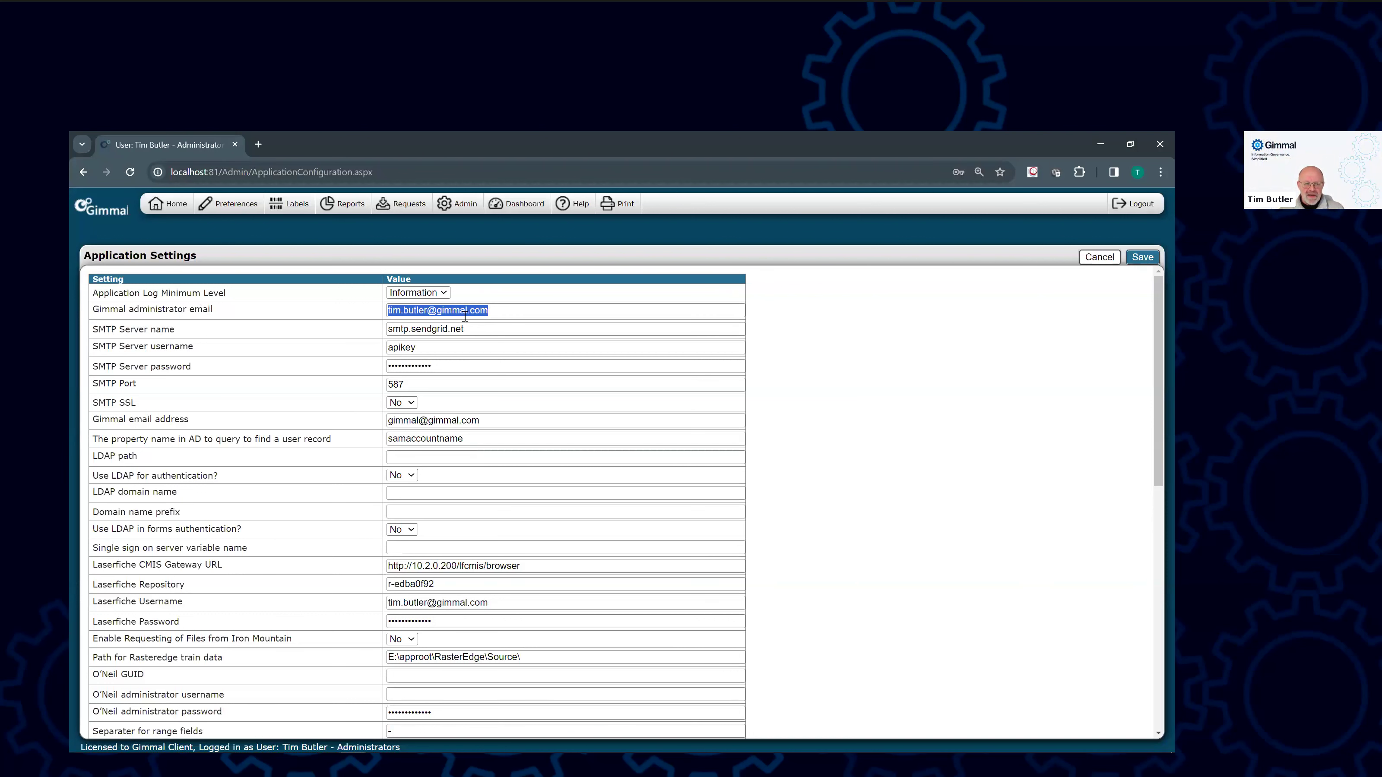
click(482, 420)
drag(482, 420, 381, 425)
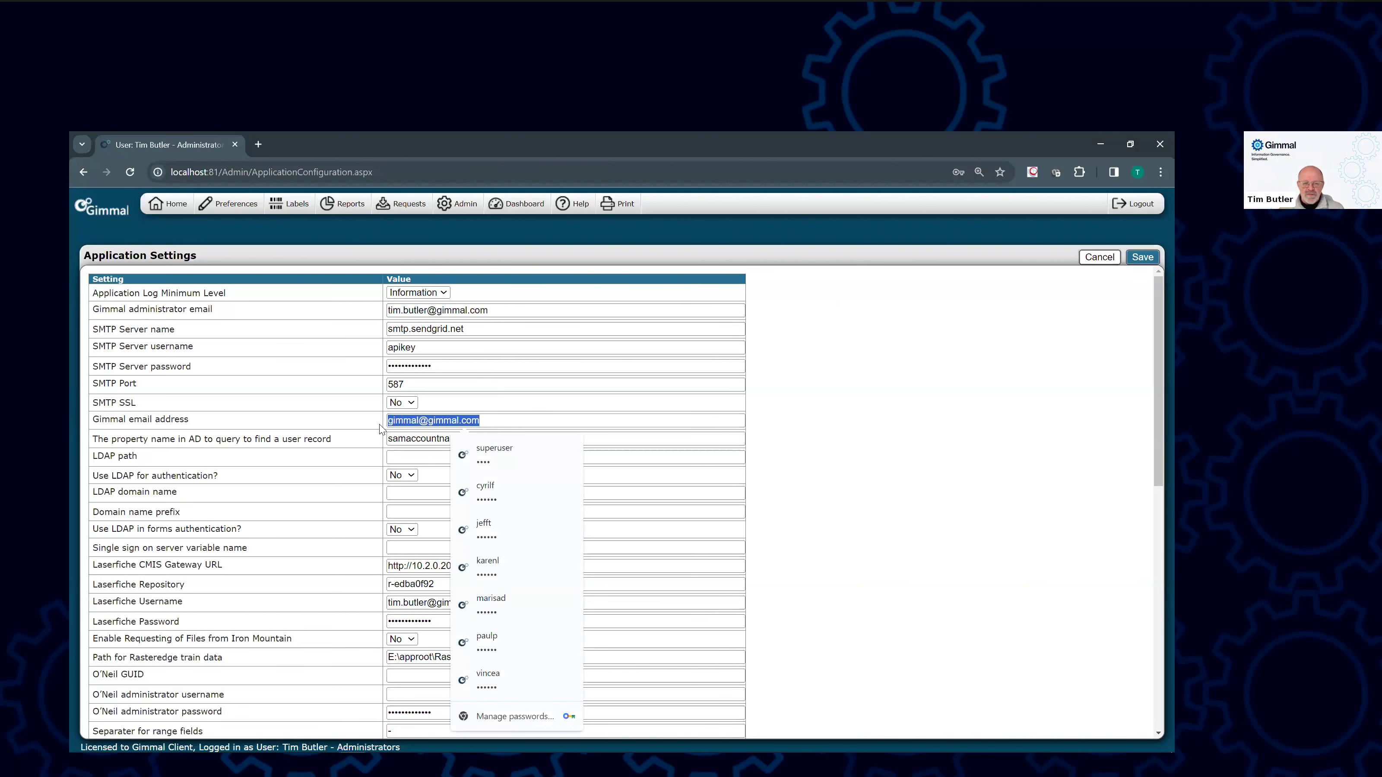
click(778, 351)
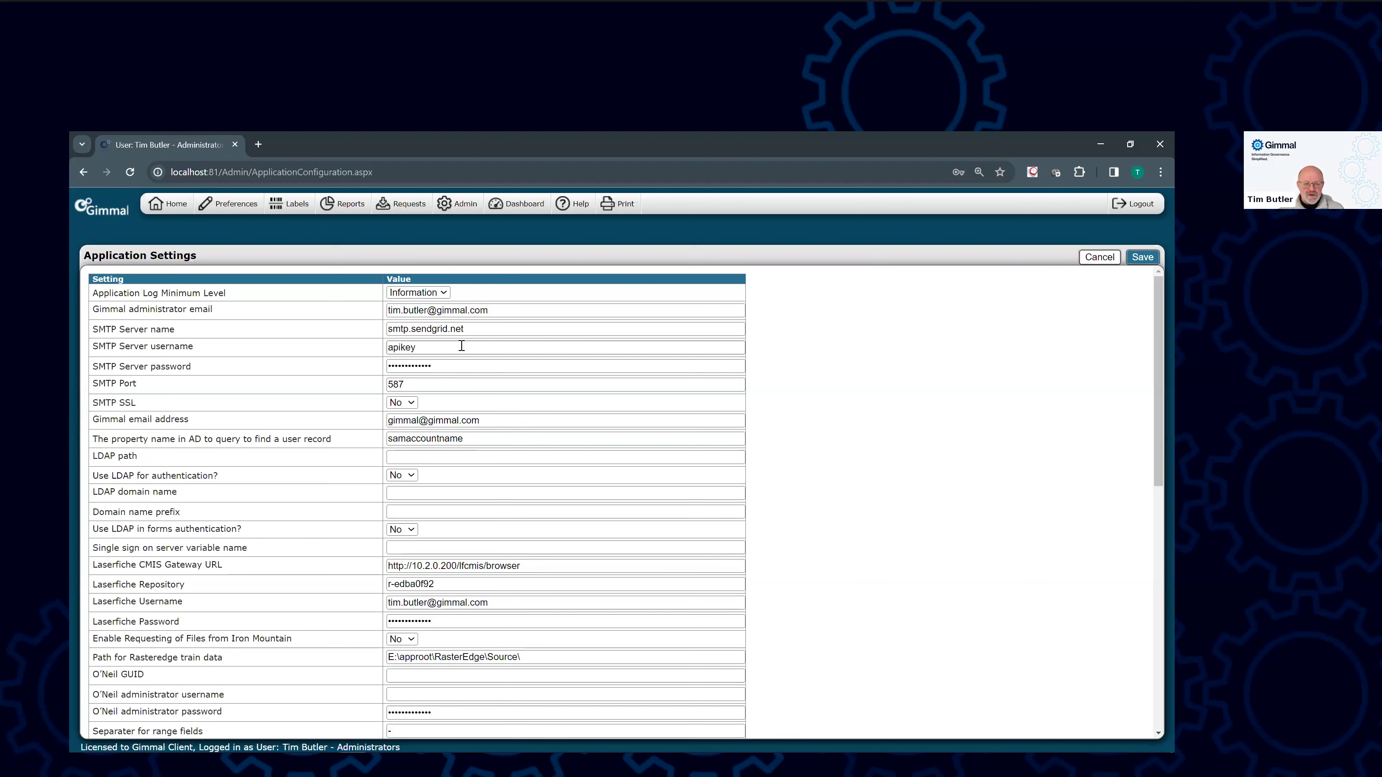
drag(491, 310, 385, 311)
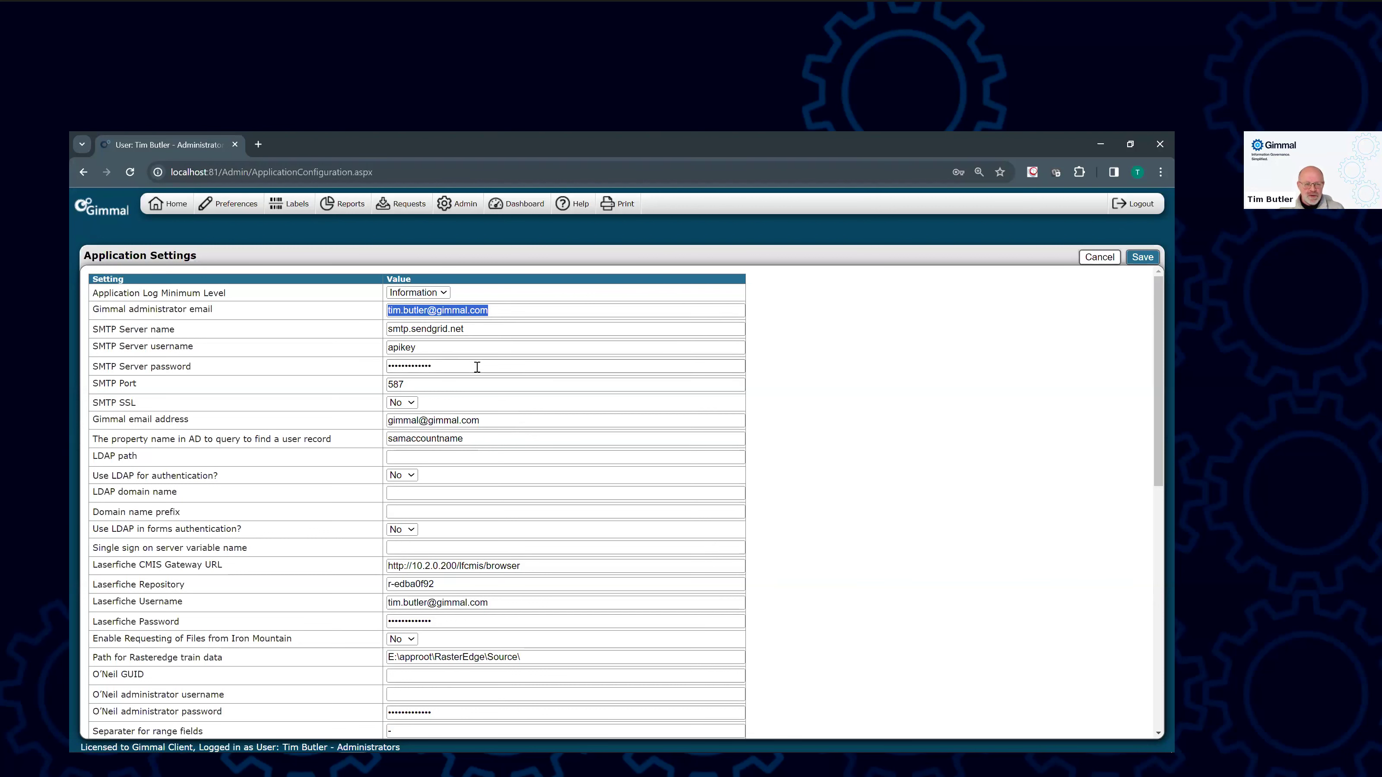
- List all users and open the first user's record to check its email field
click(182, 206)
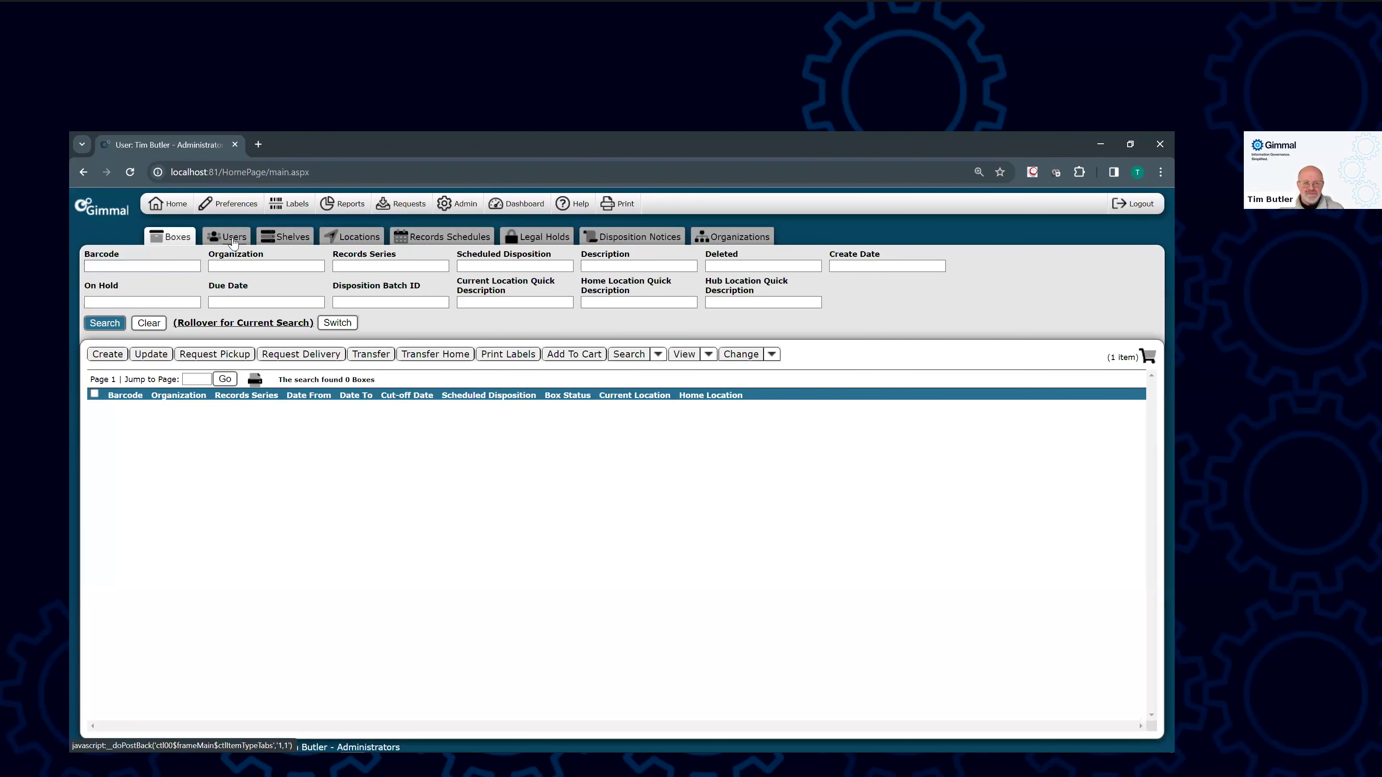
click(233, 240)
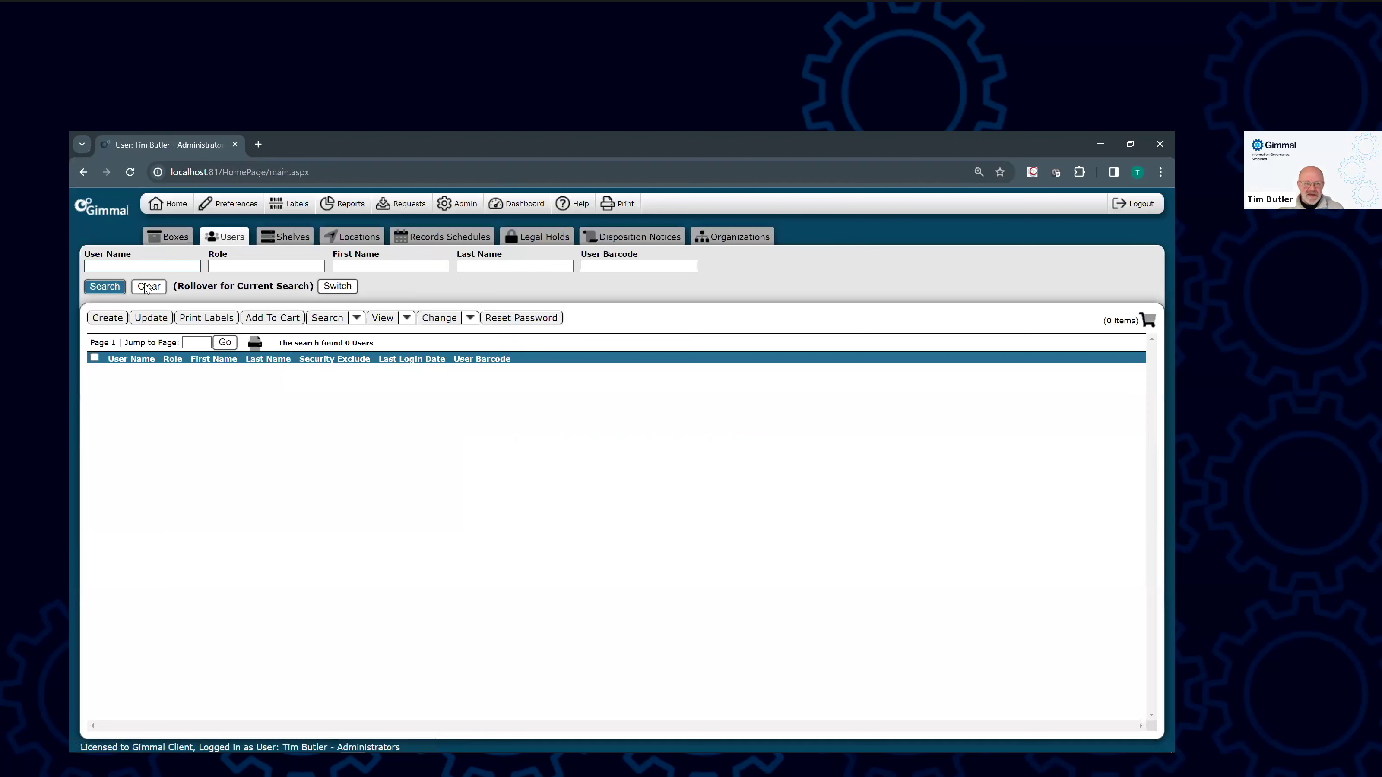
click(106, 287)
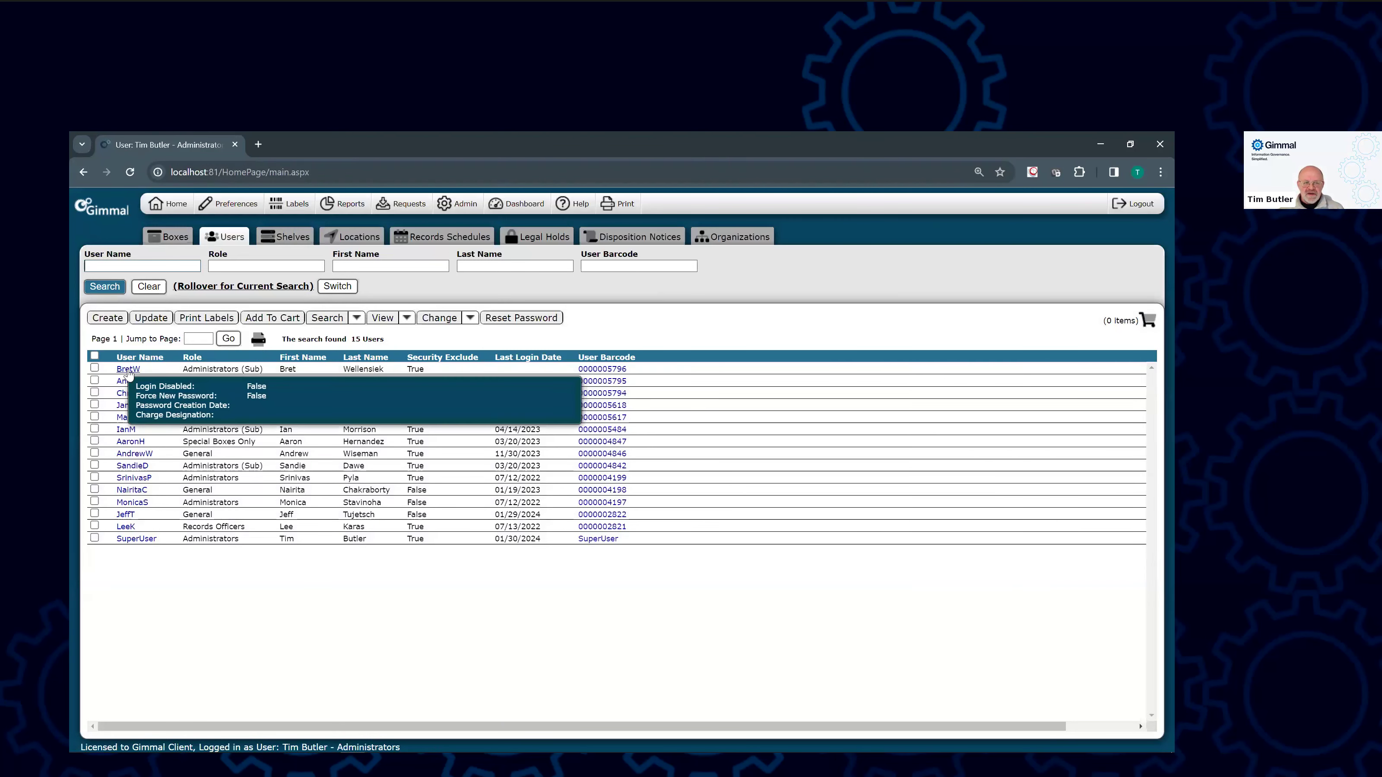
click(128, 370)
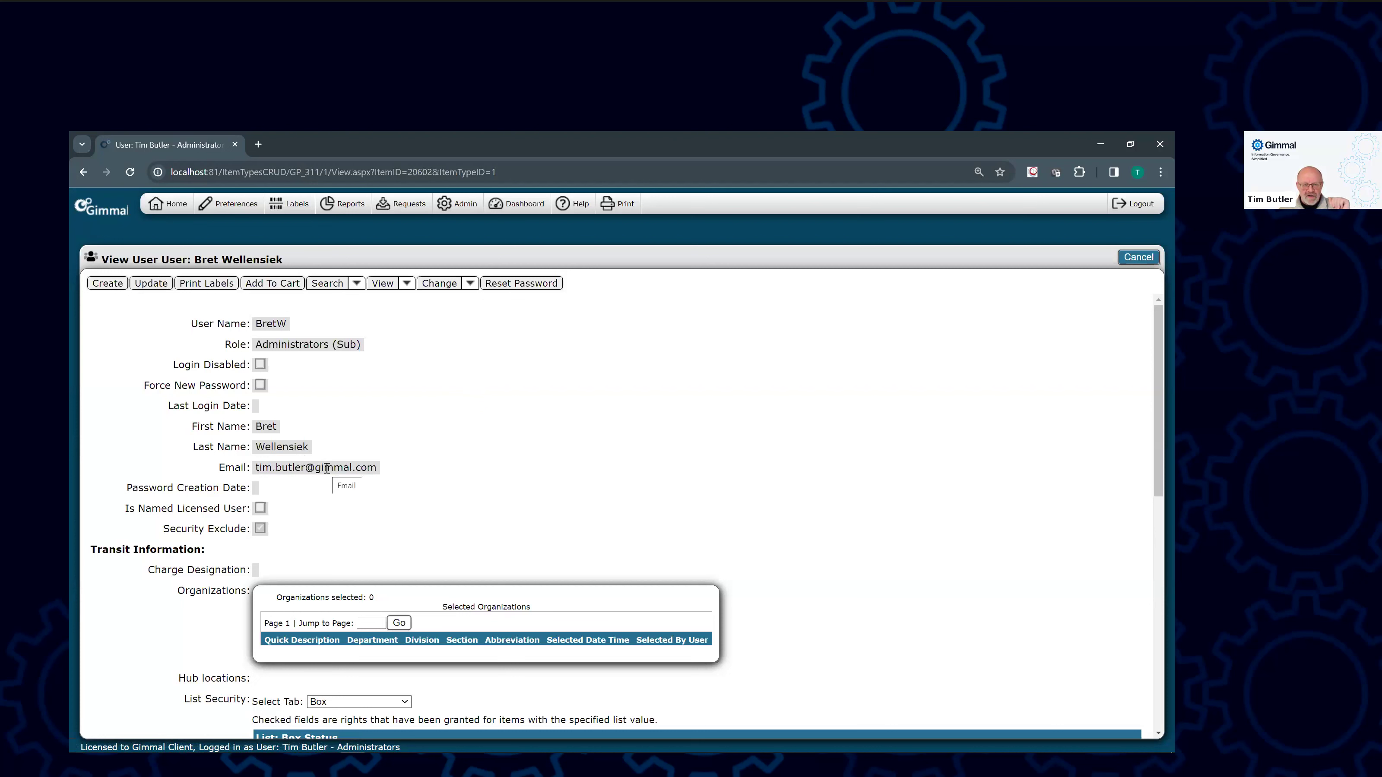
- Open the role preferences of the Administrators role and examine its email address field
click(460, 207)
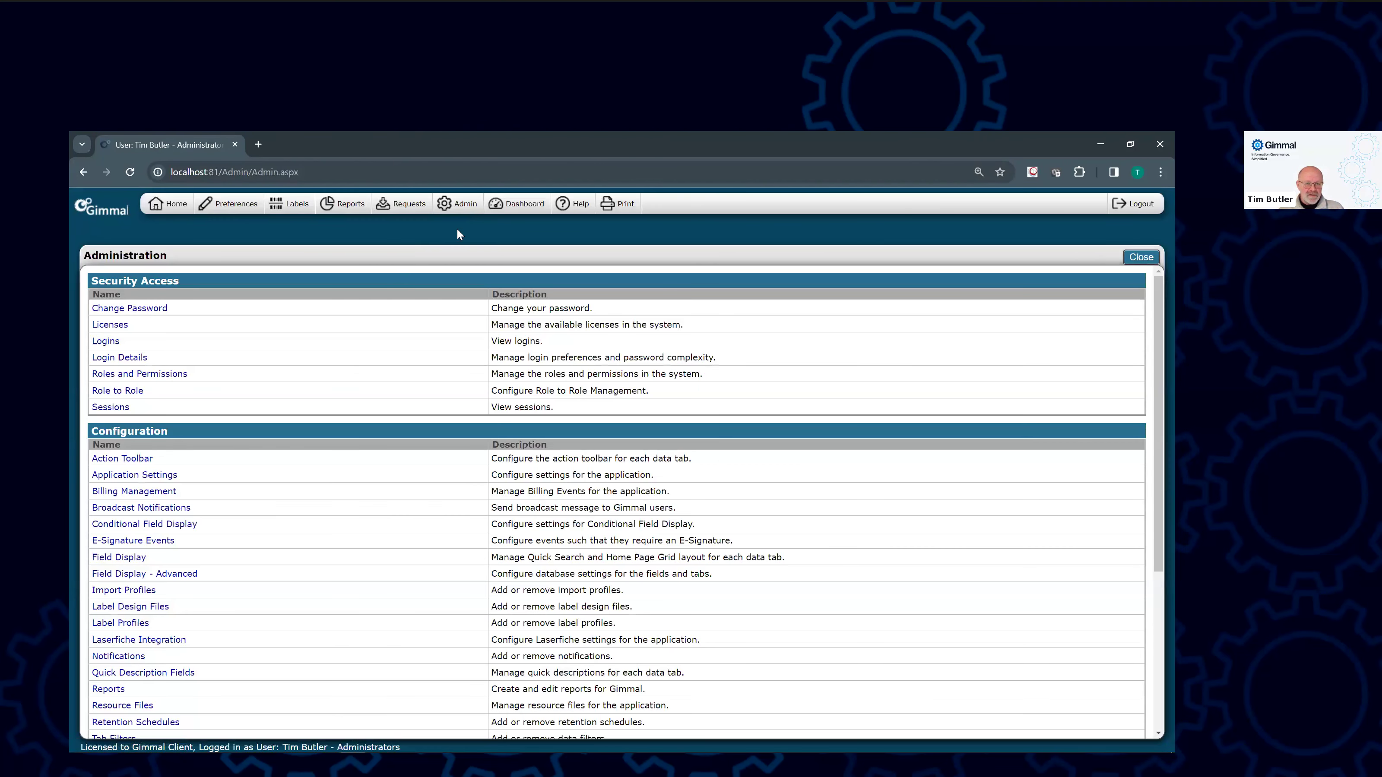
click(164, 374)
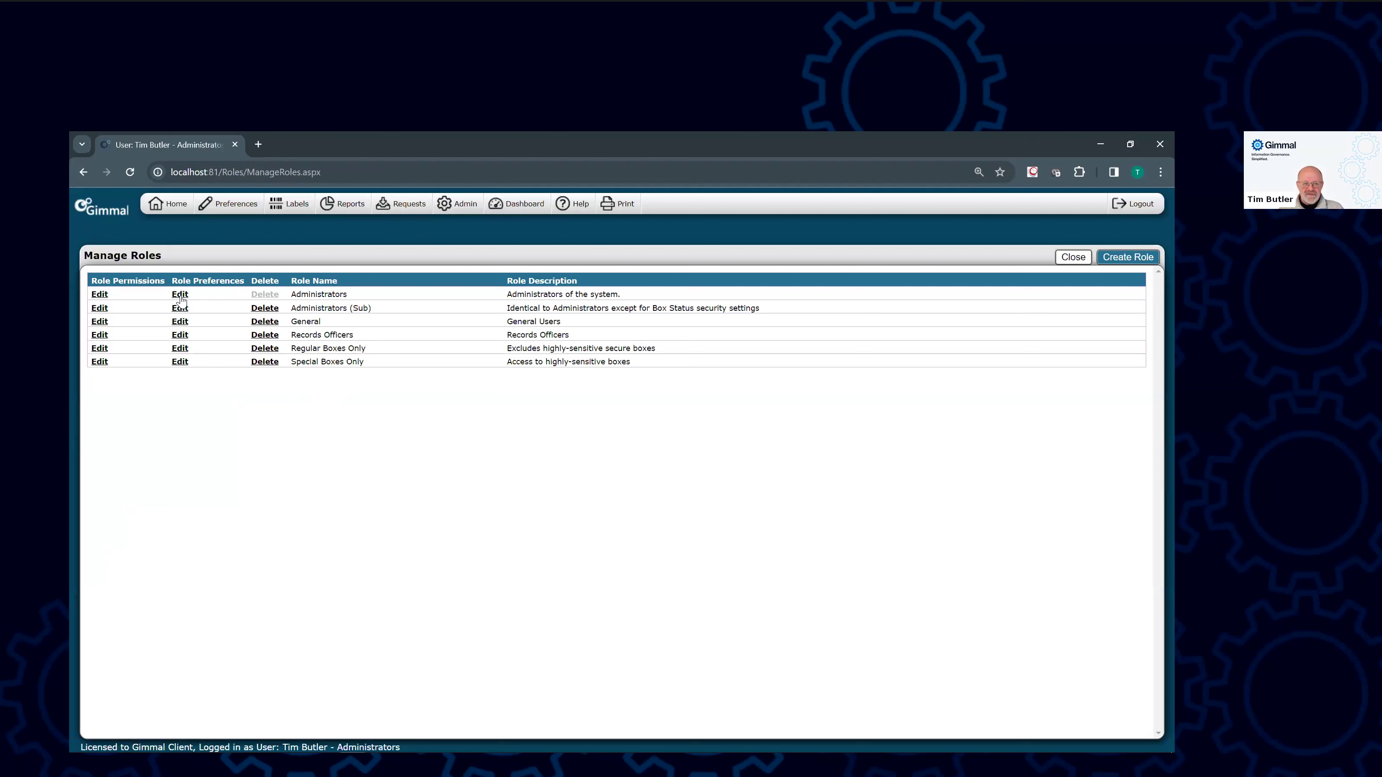
double_click(316, 295)
click(180, 294)
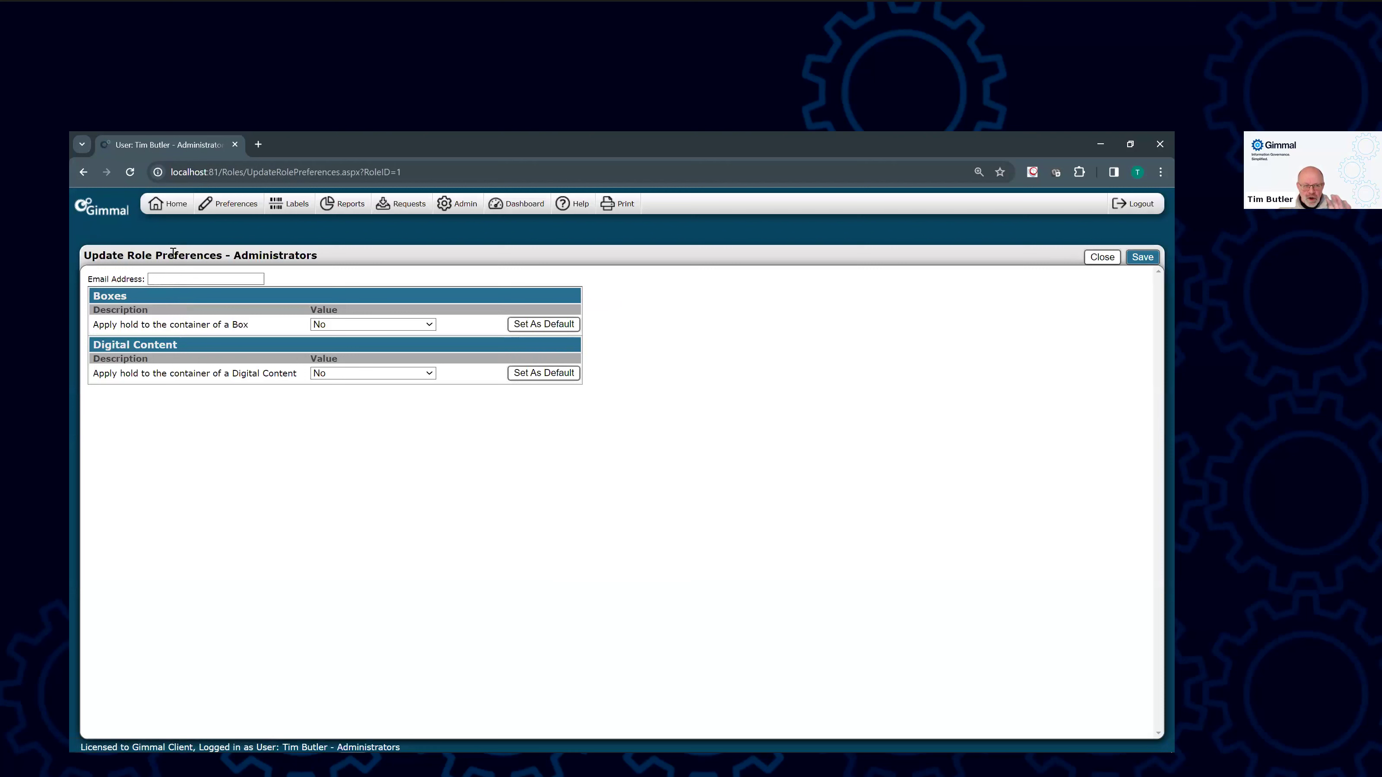
click(161, 277)
click(168, 276)
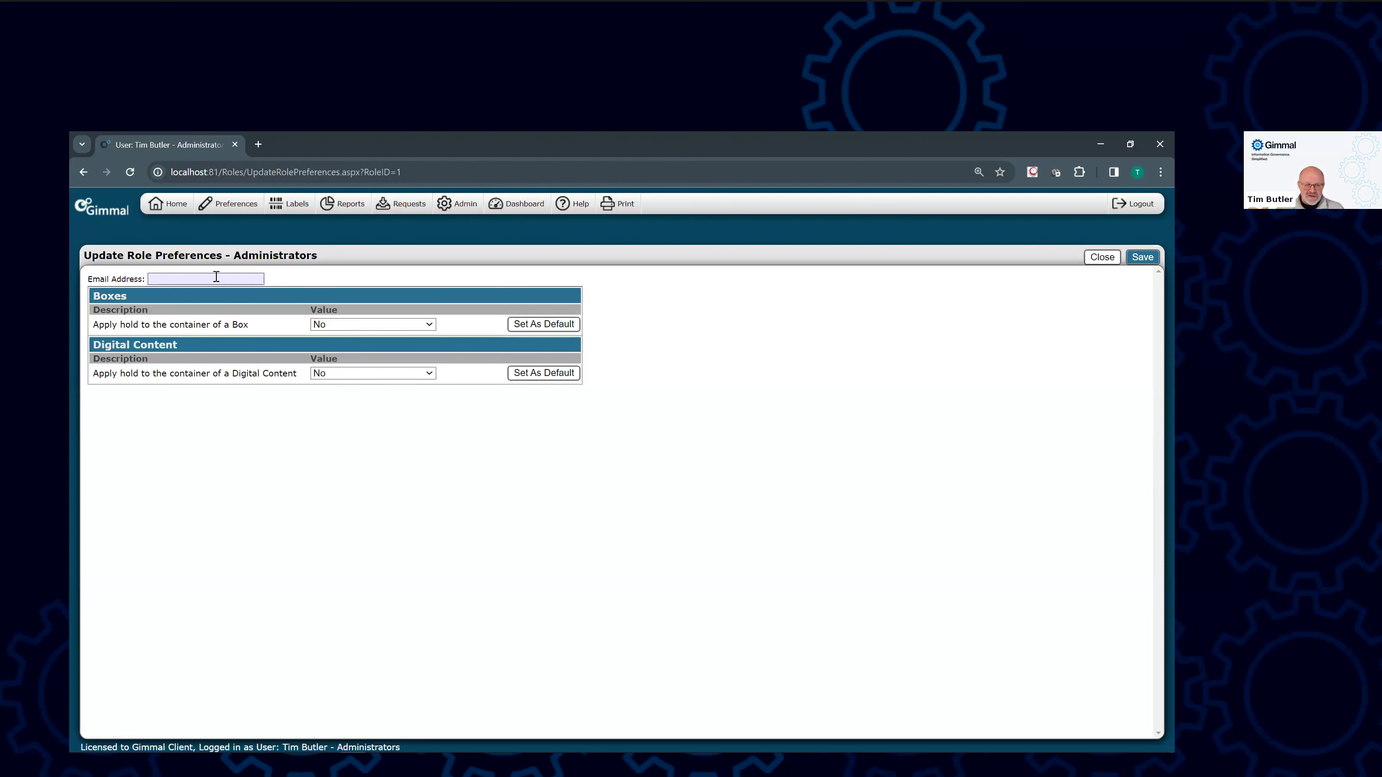
double_click(267, 255)
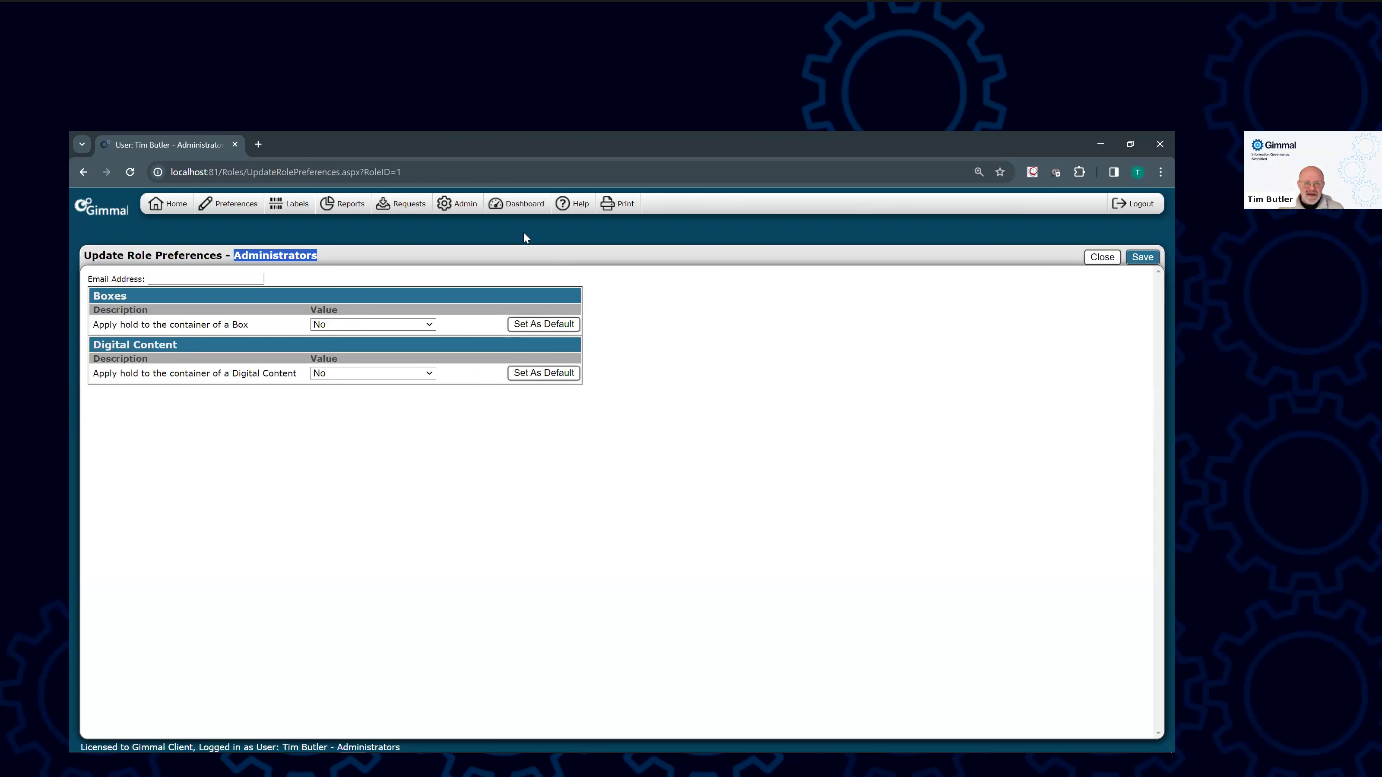
- Send a test email from Broadcast Notifications to the administrator's email address and check the delivery result
click(459, 205)
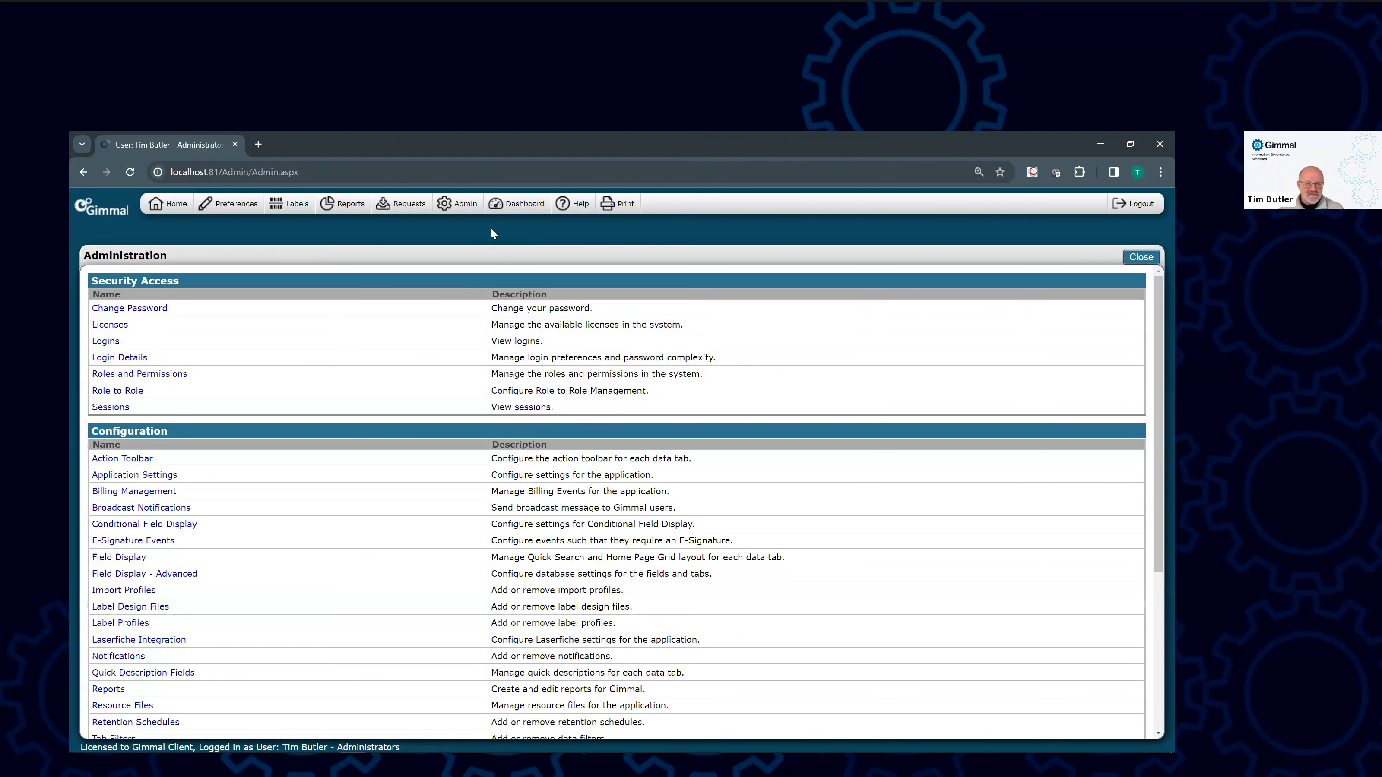
click(126, 509)
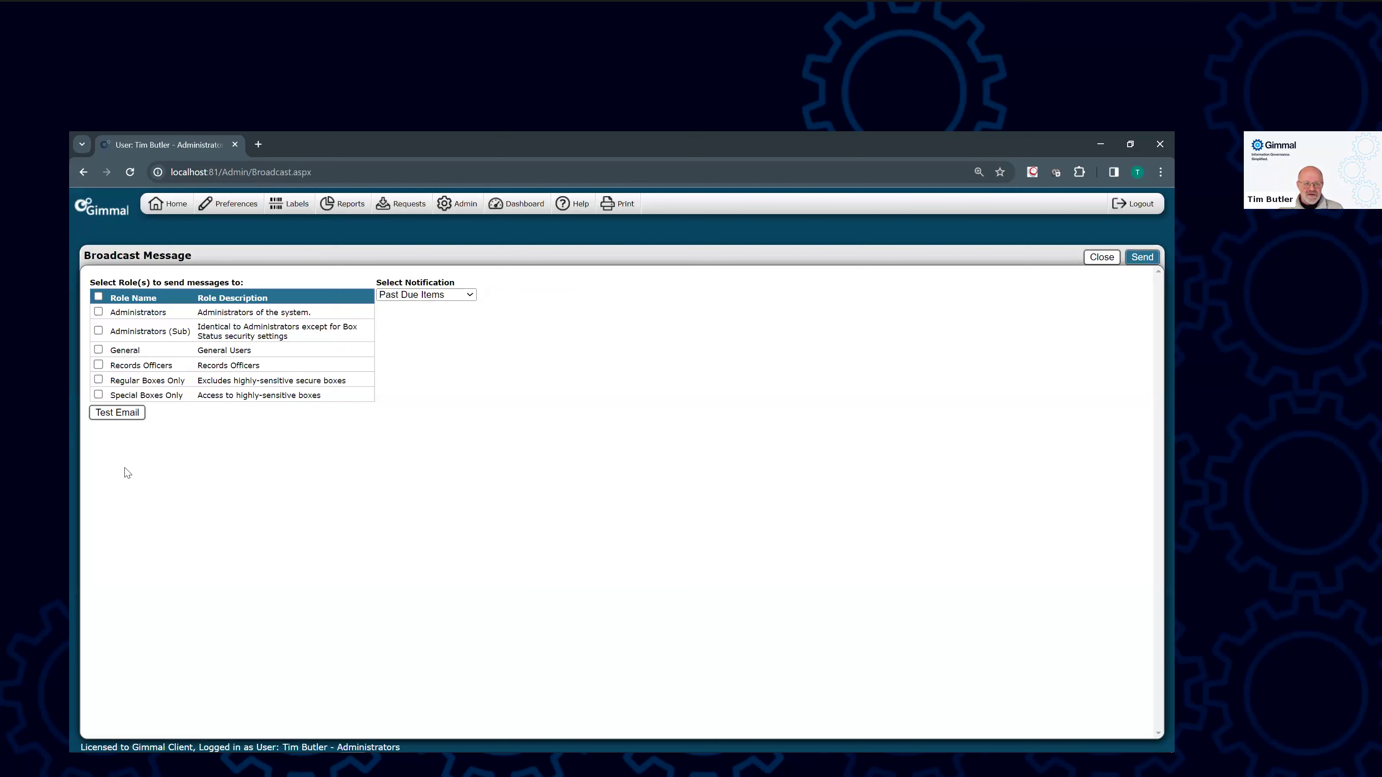
click(118, 413)
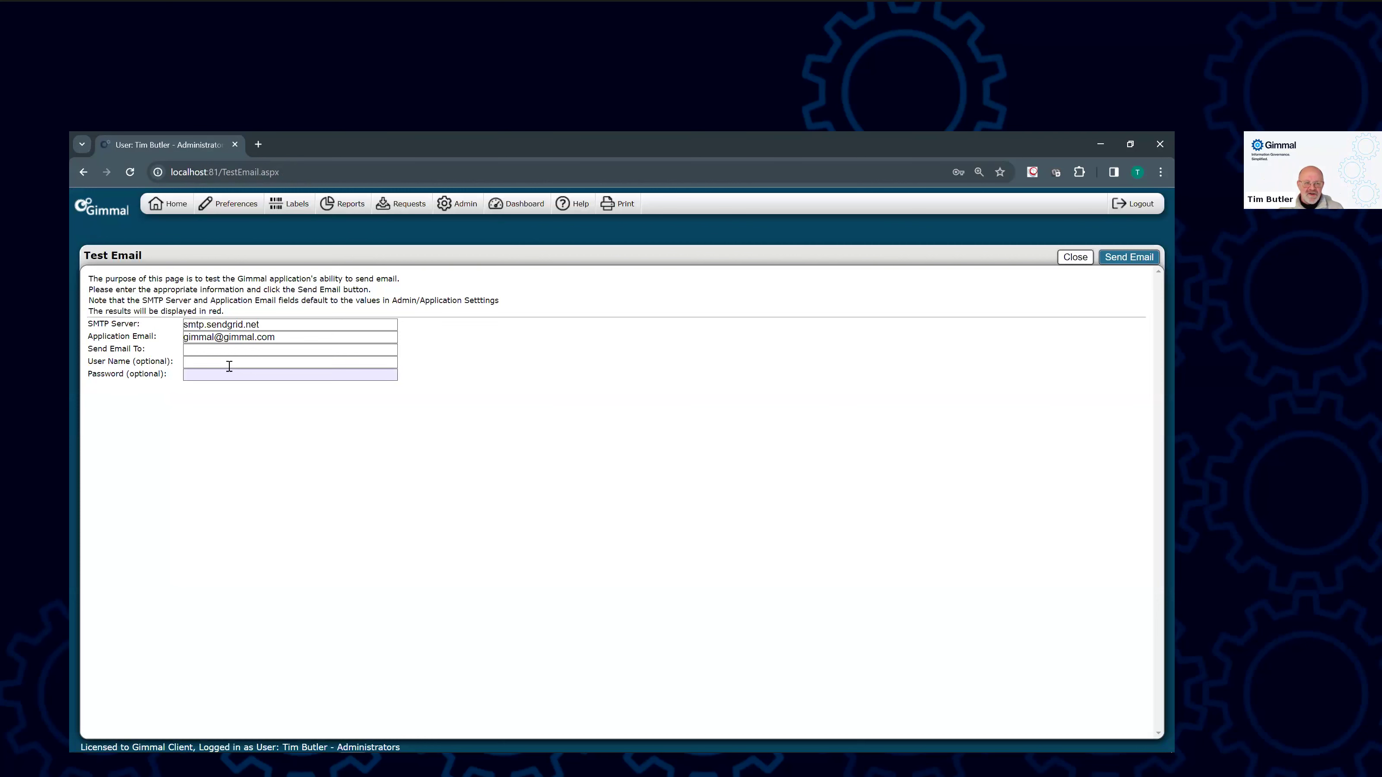
click(208, 349)
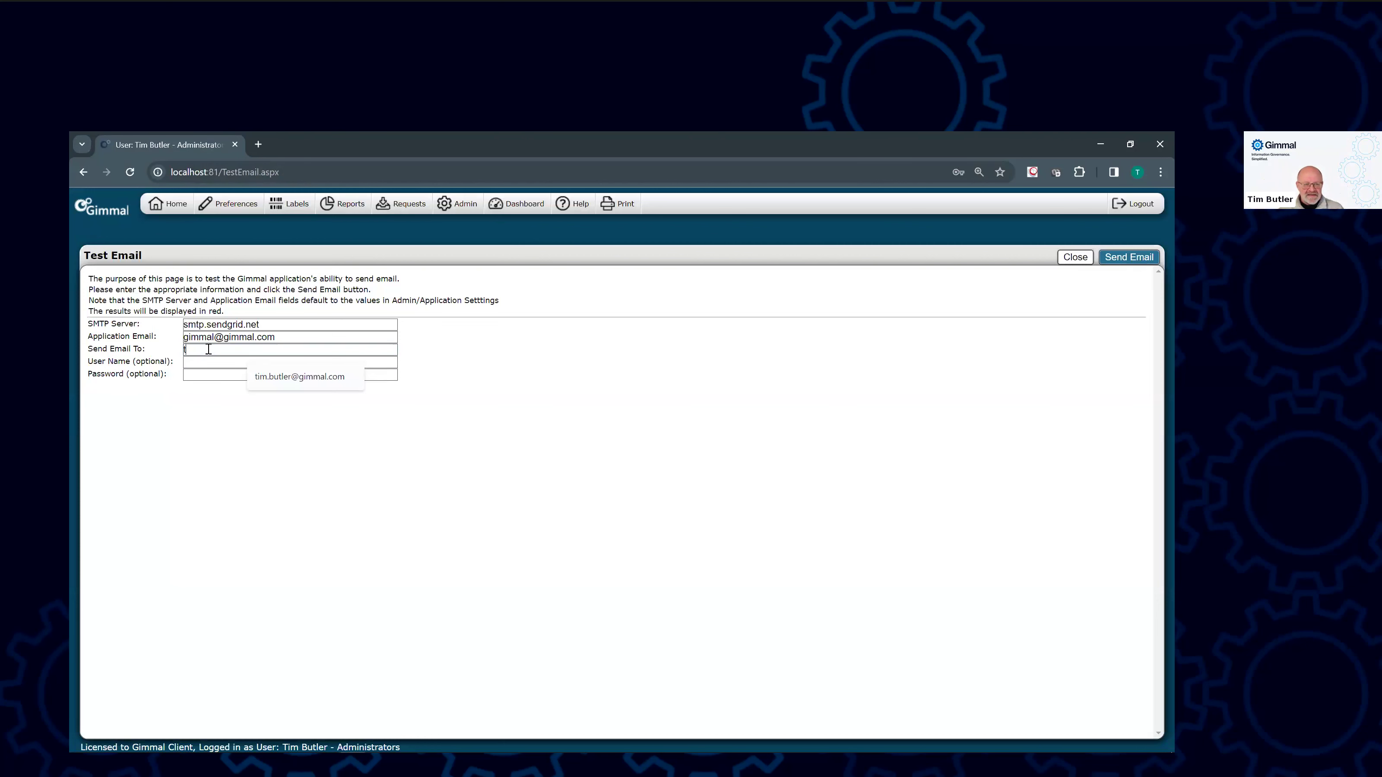
click(282, 377)
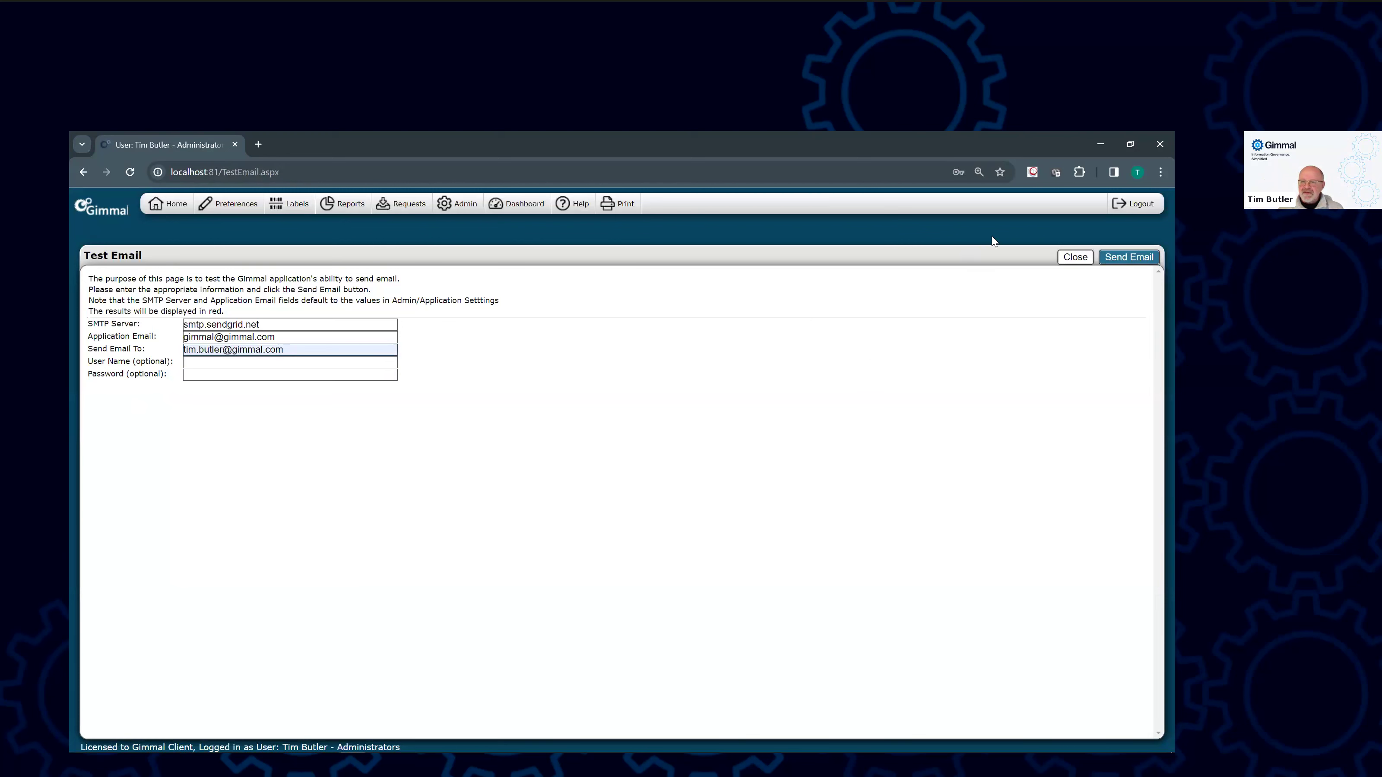
click(1131, 260)
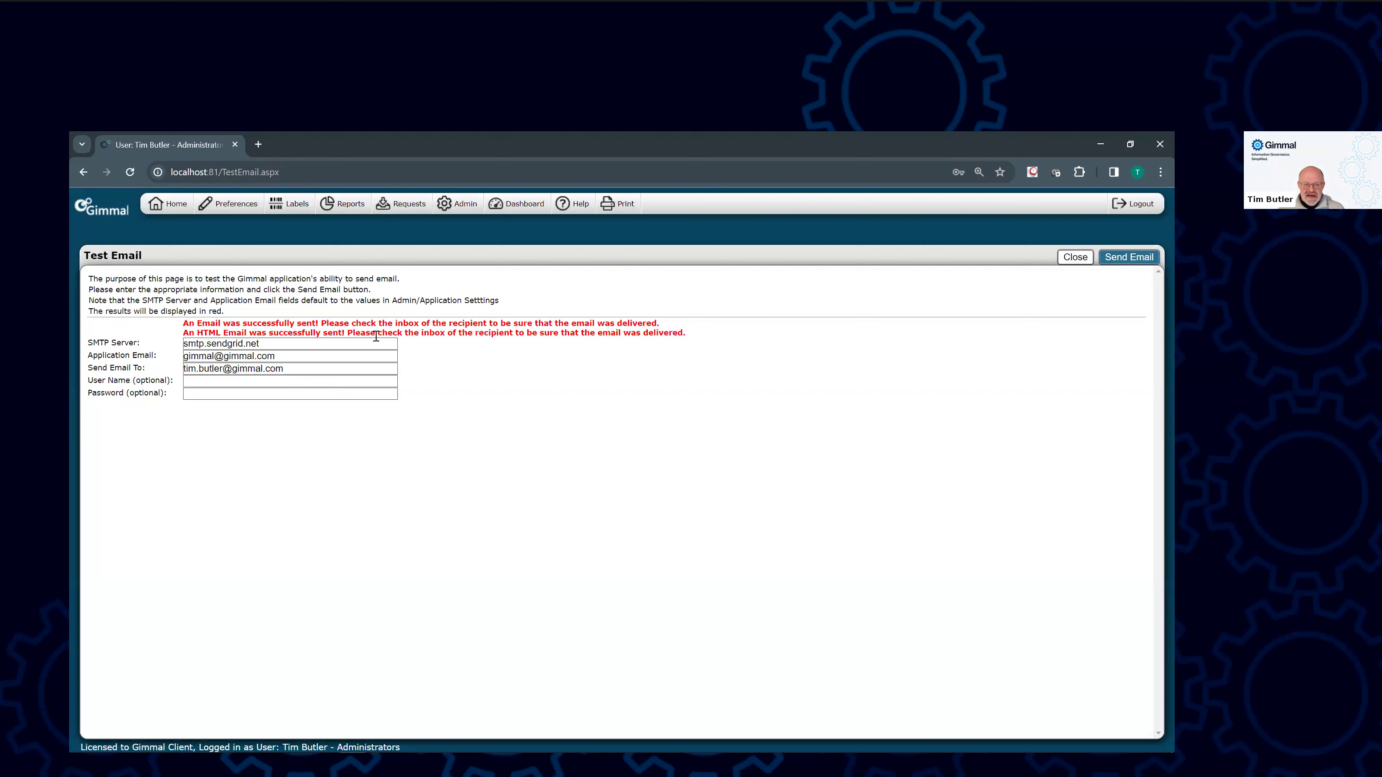
drag(184, 321, 719, 338)
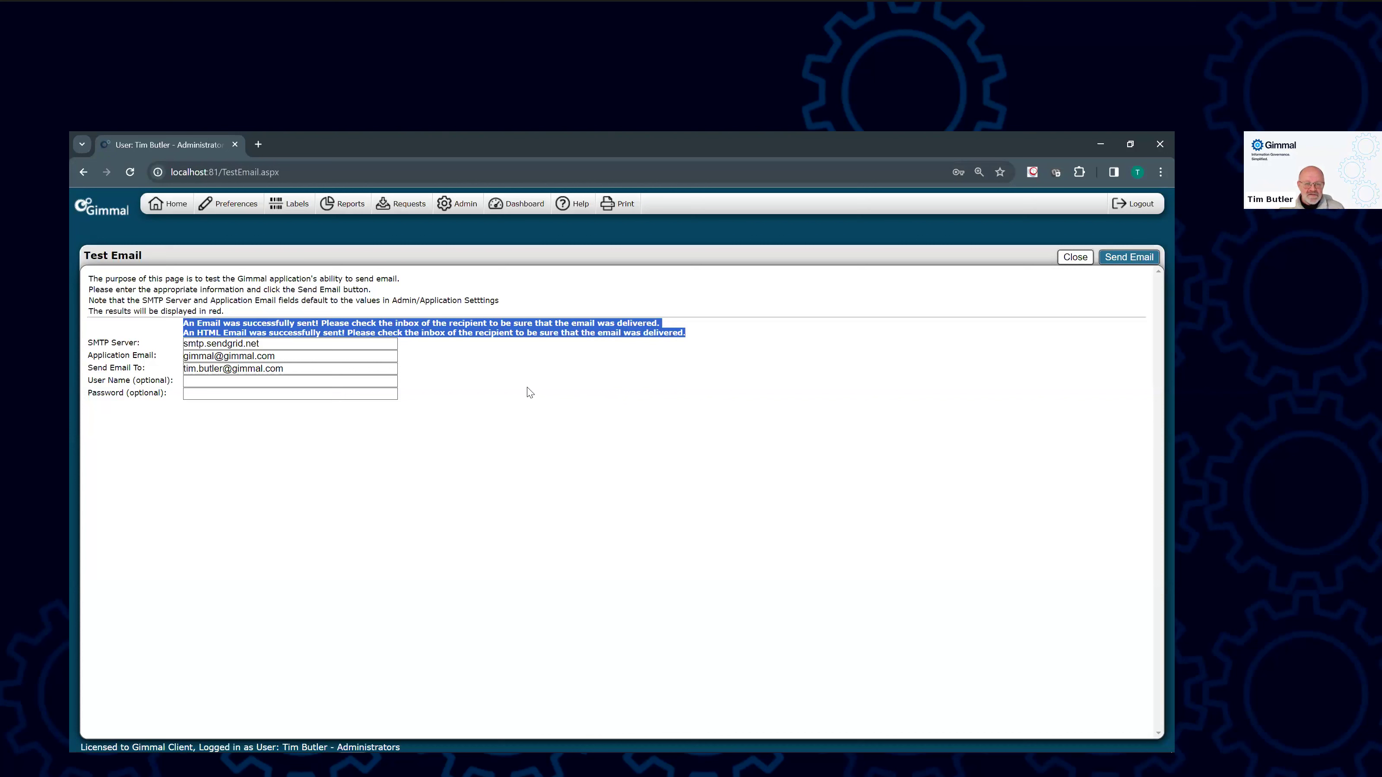
- Open the configured notifications and review the one sent when Boxes are expunged
click(466, 209)
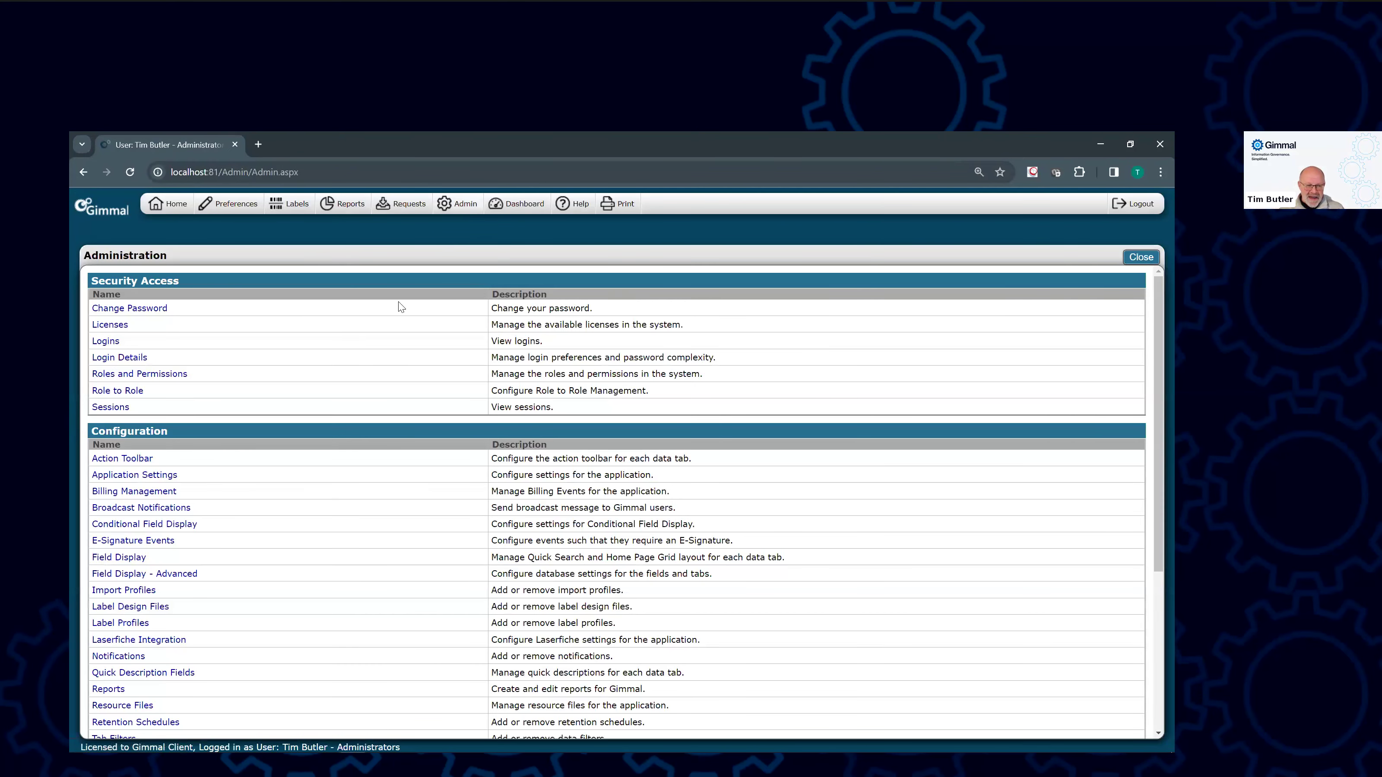
click(118, 656)
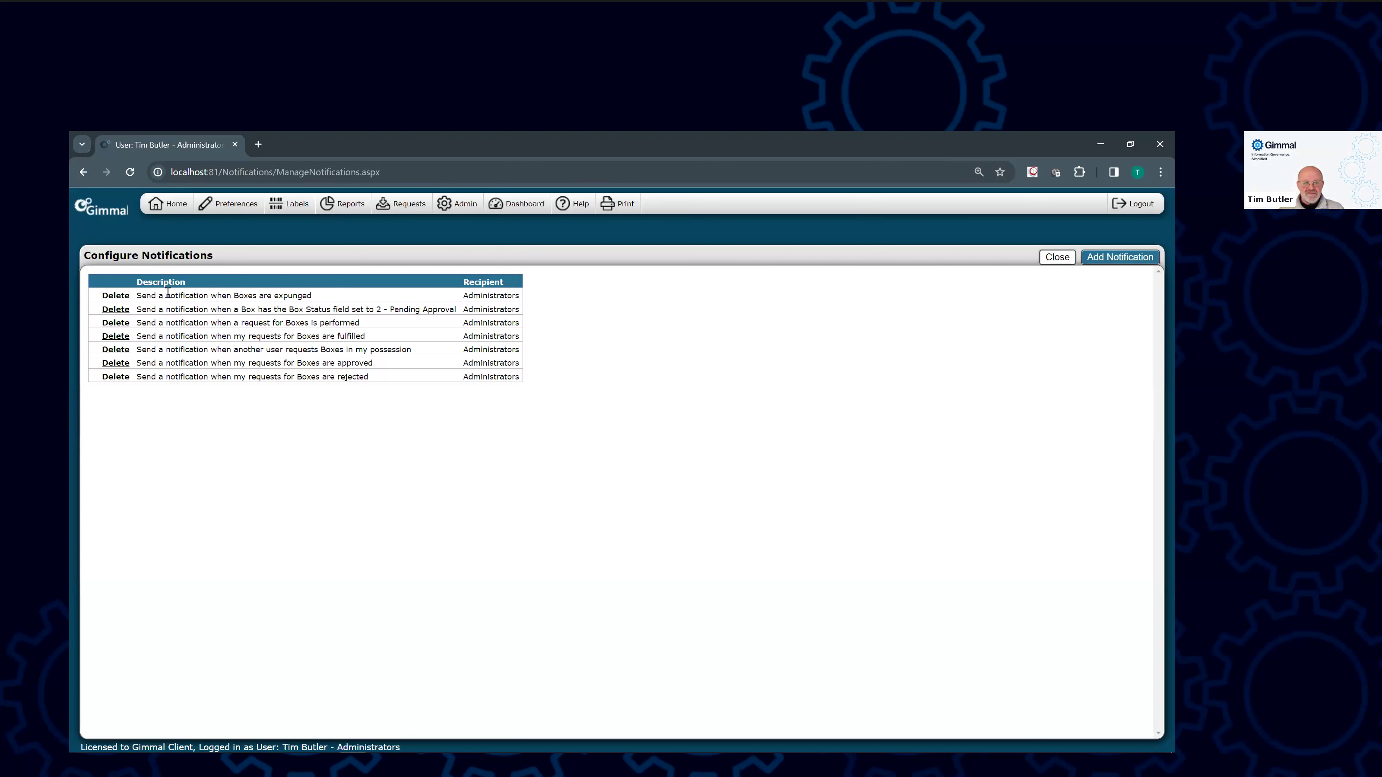
drag(136, 295, 333, 295)
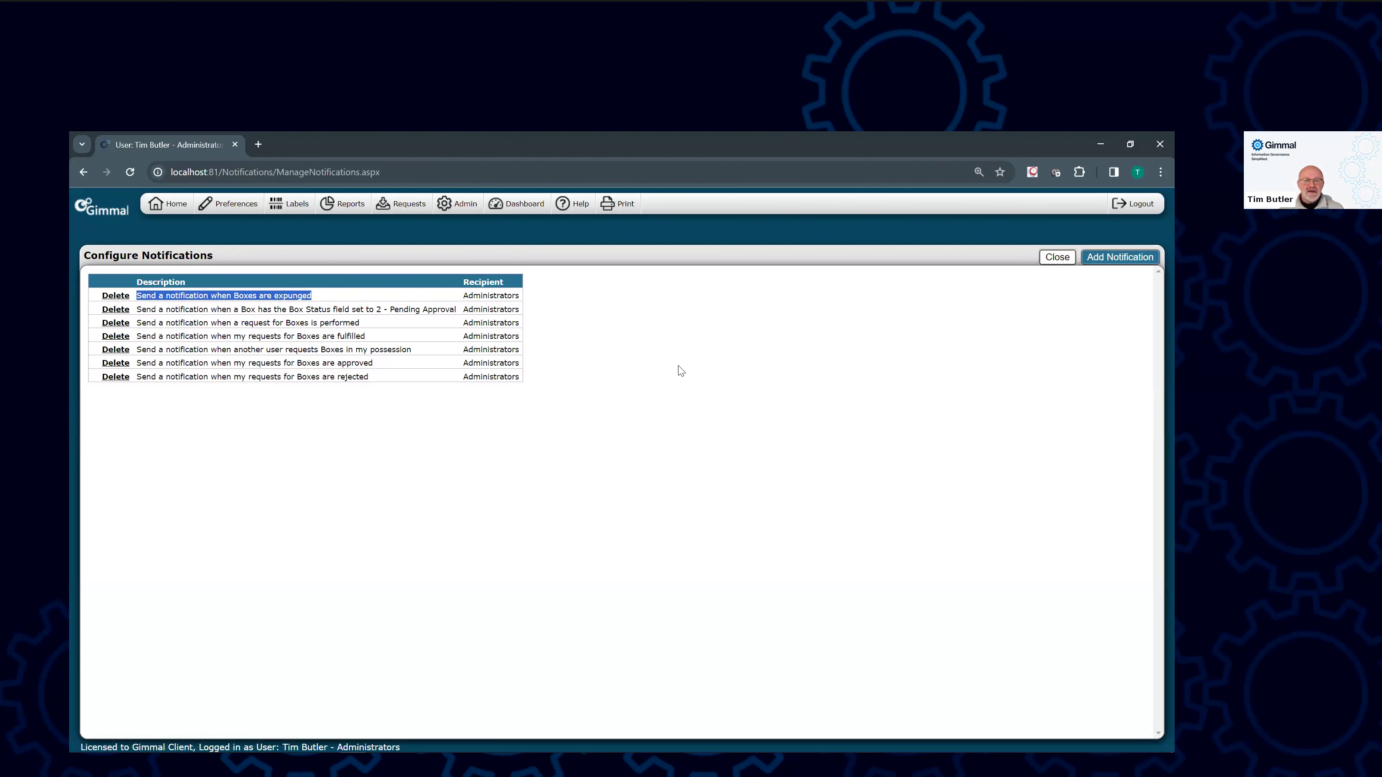
- Start a new notification and review the available events and recipient roles
click(1095, 260)
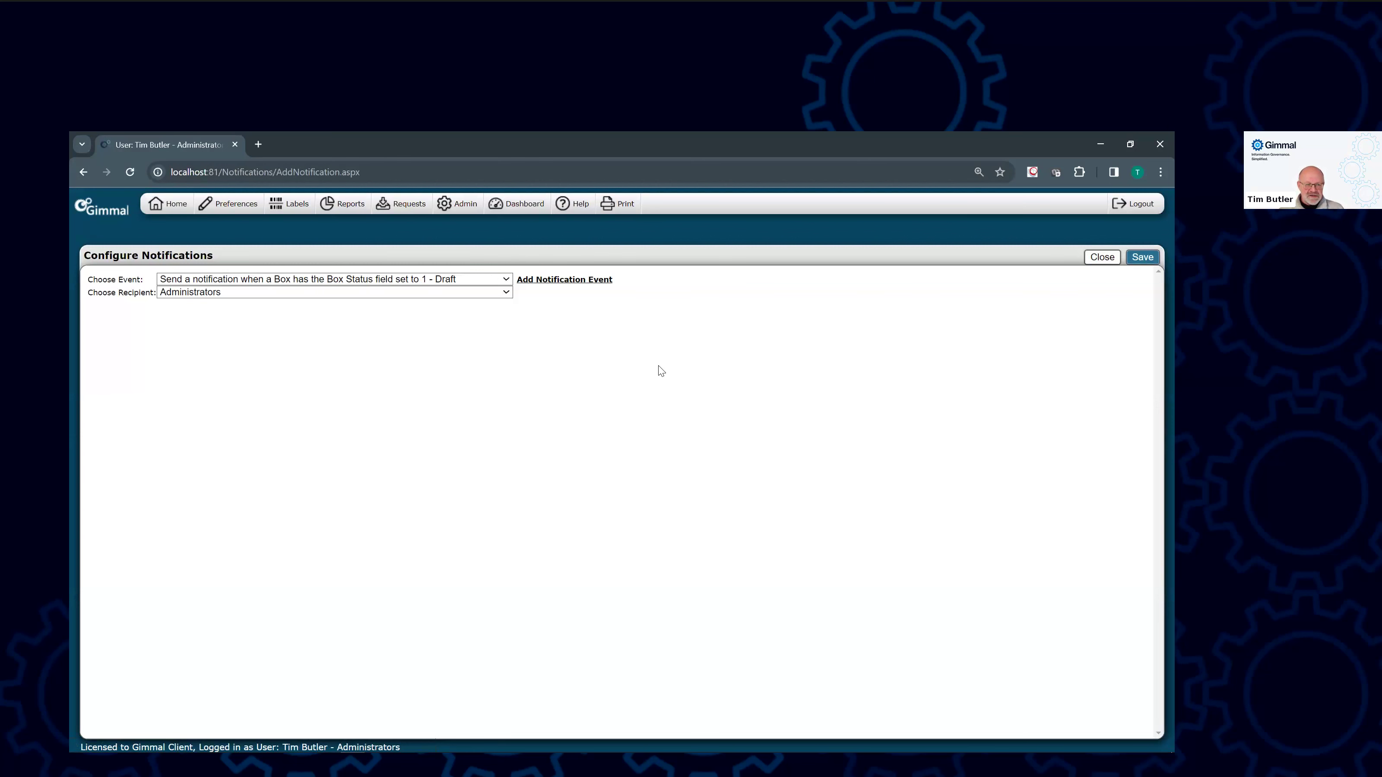
click(423, 281)
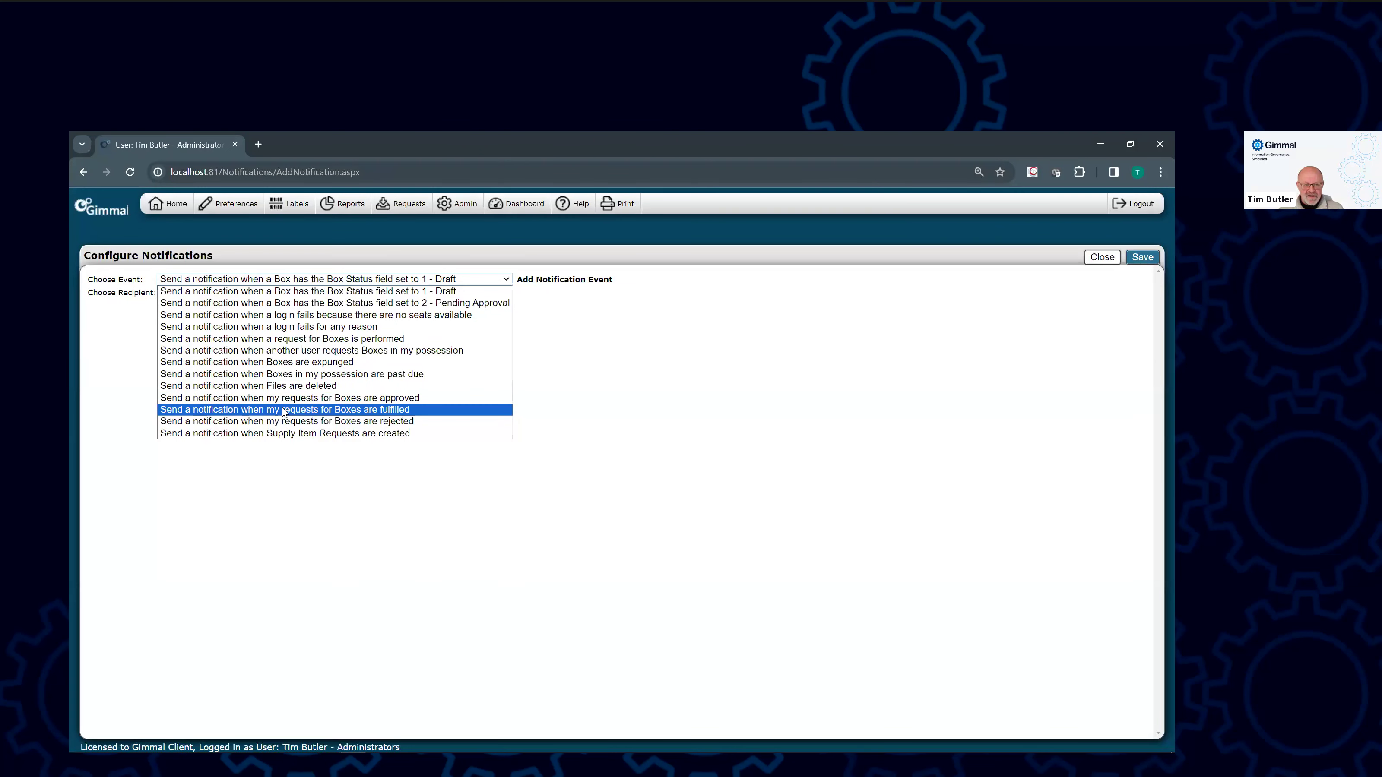
click(155, 365)
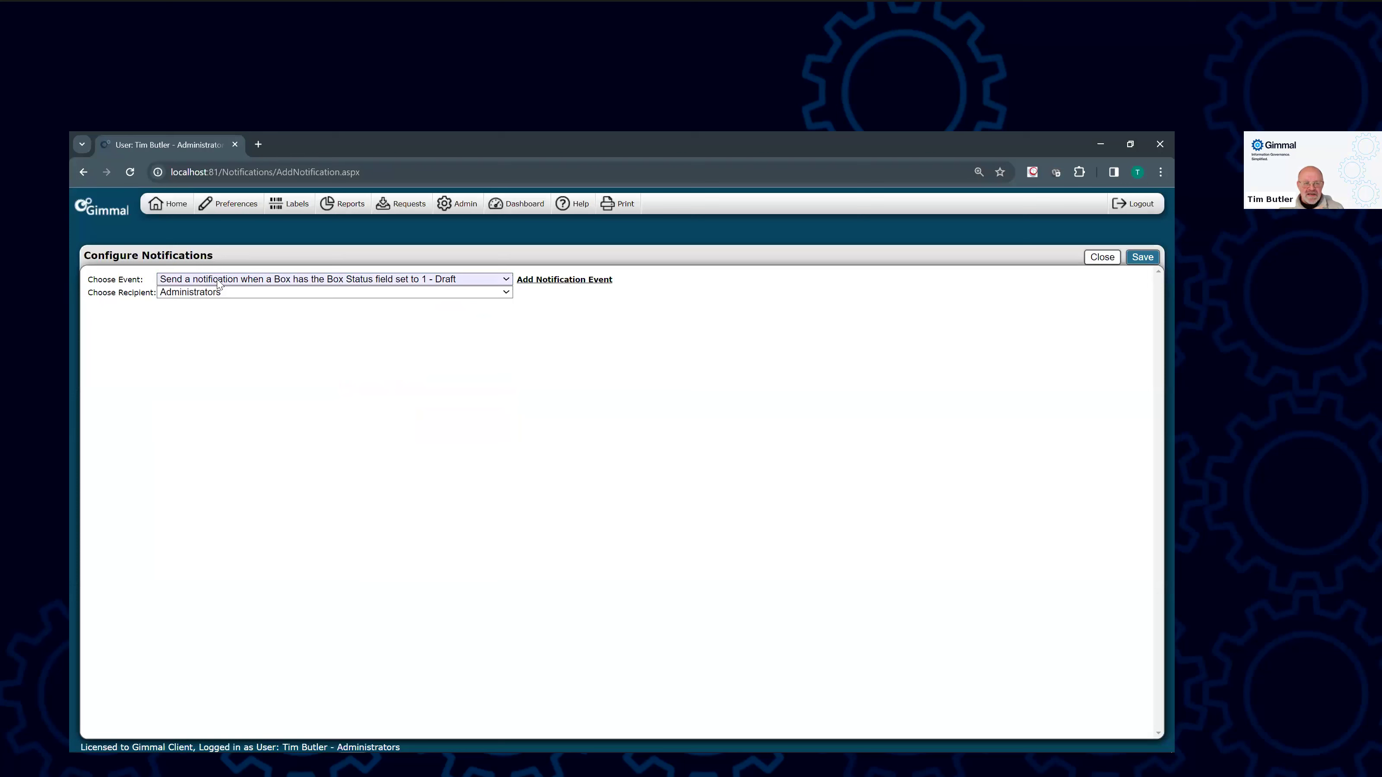
click(233, 294)
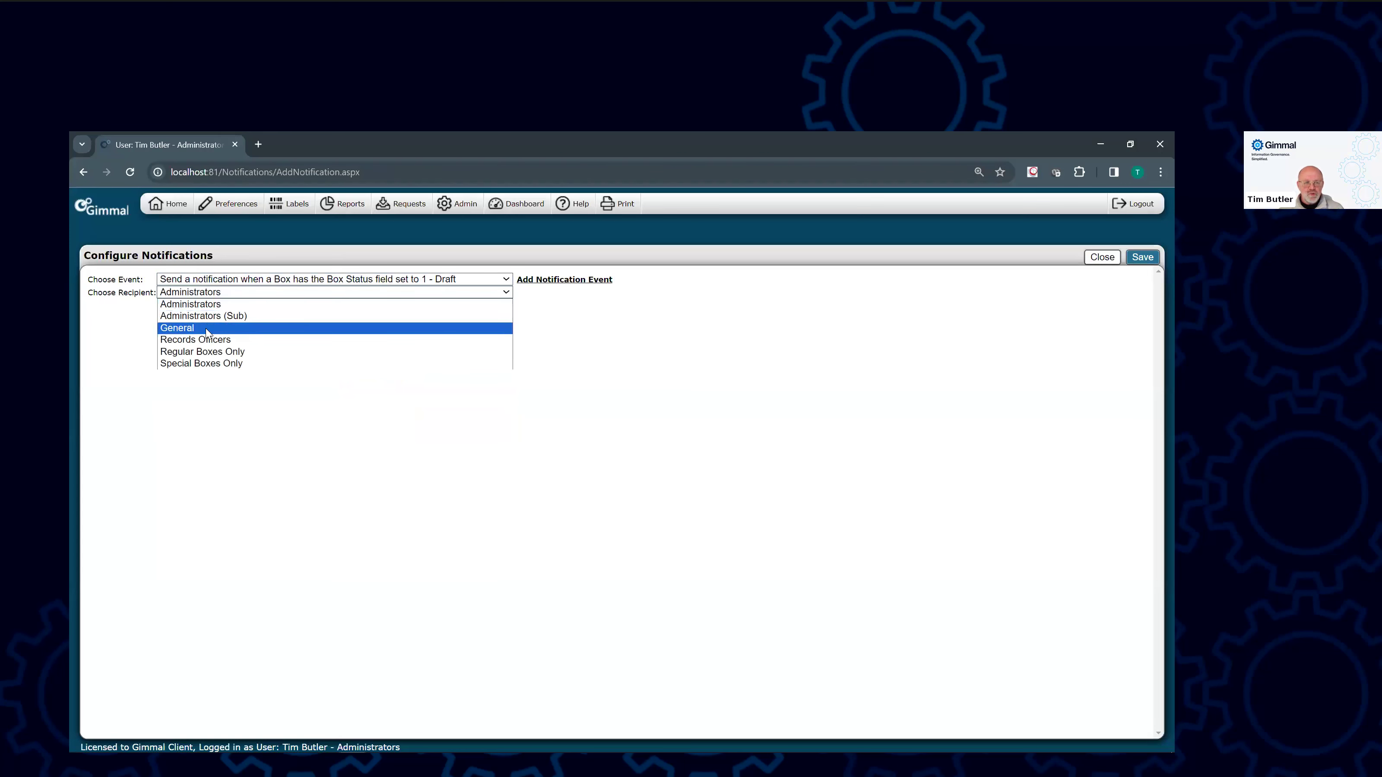
click(232, 416)
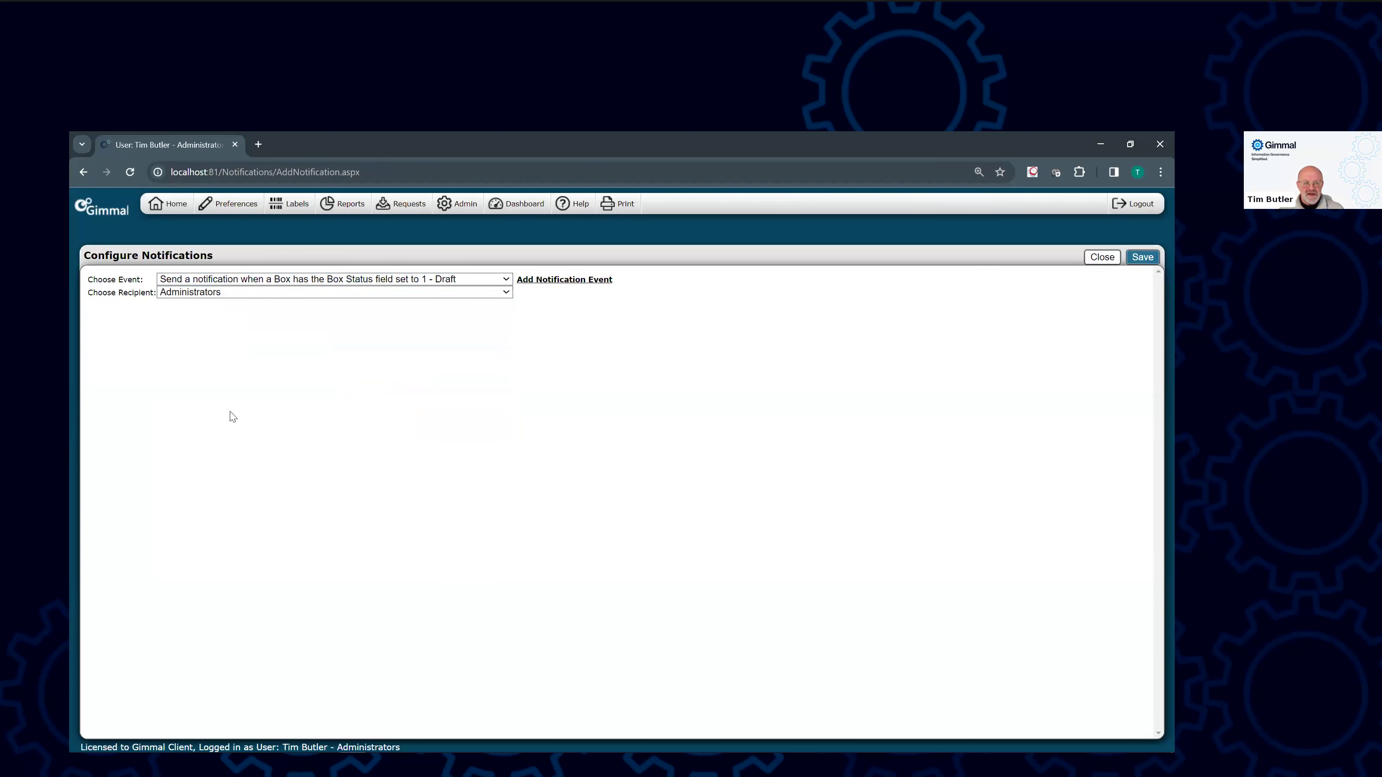
- Add a notification for the Records Officers role that is sent when Boxes are expunged
click(302, 282)
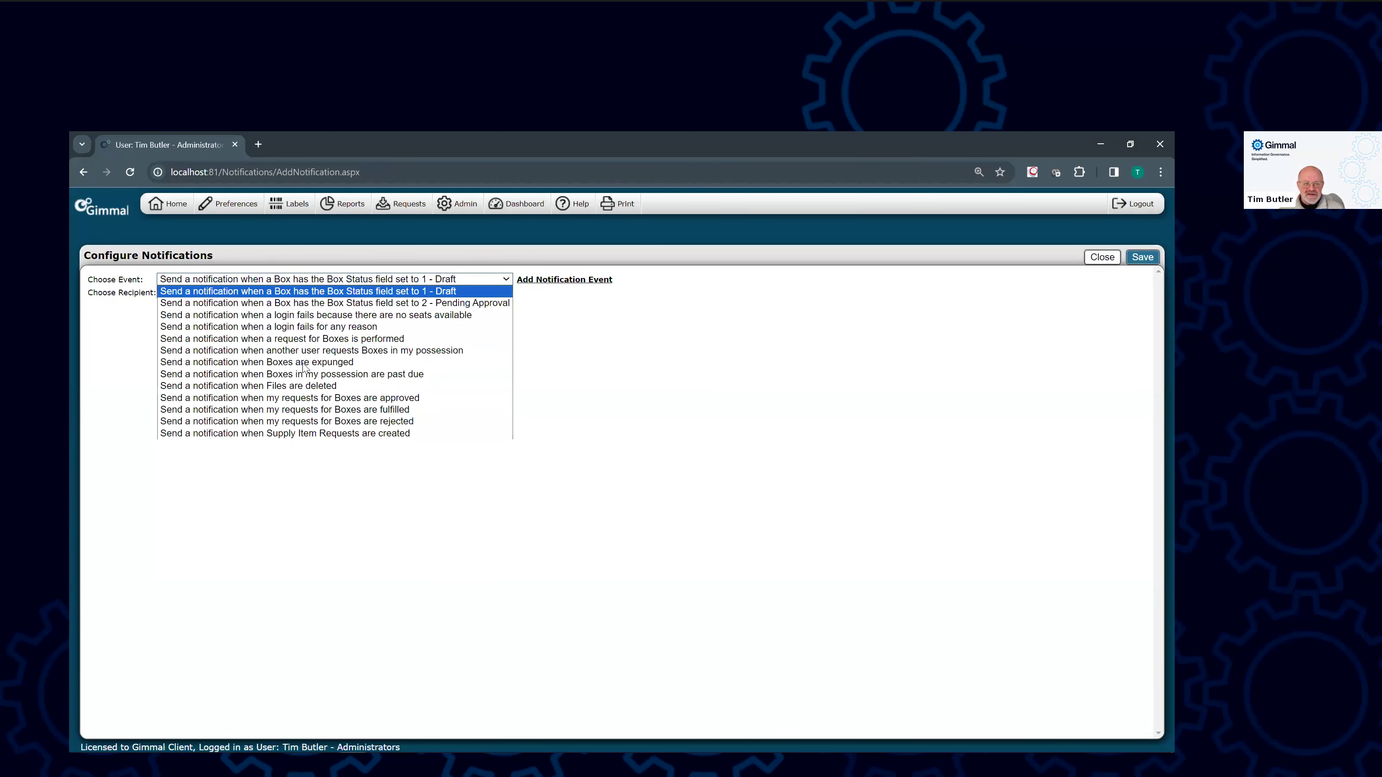
click(632, 349)
click(383, 296)
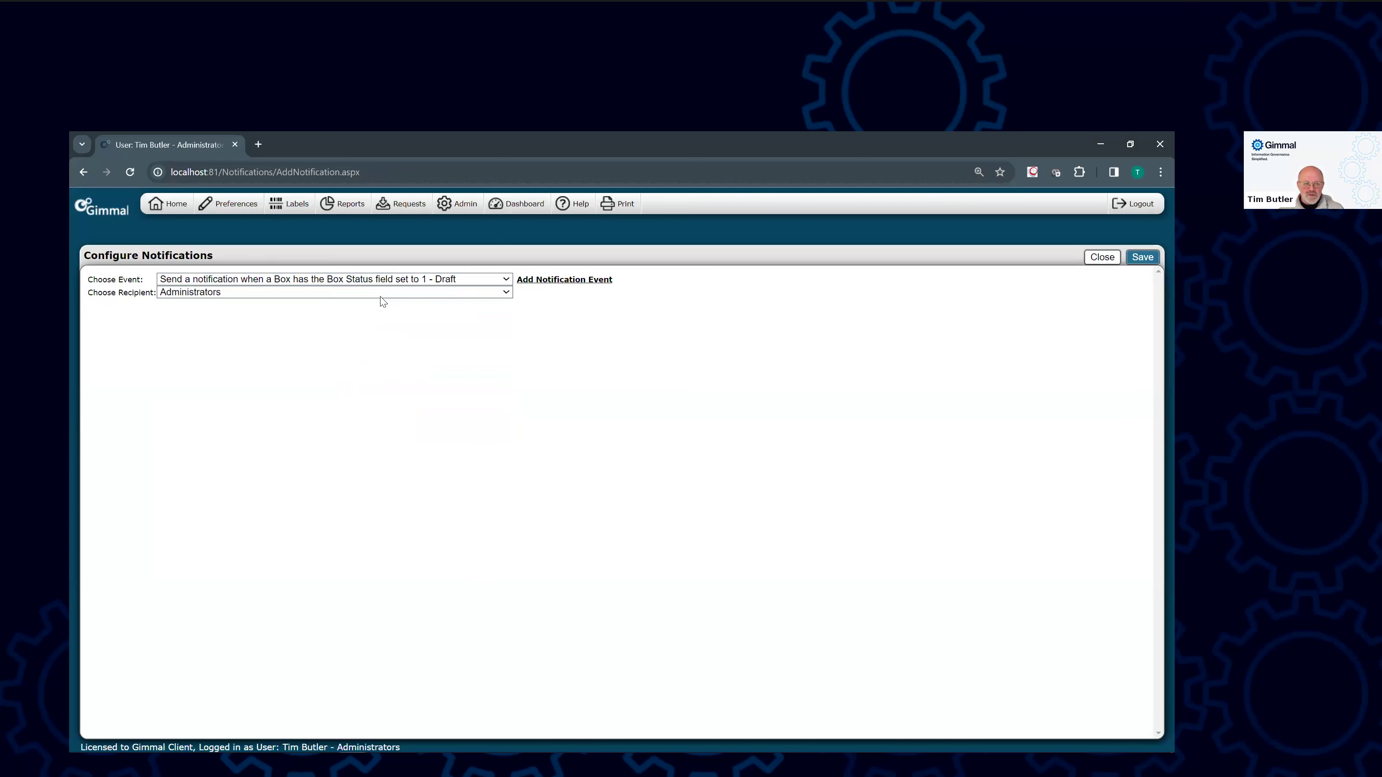
click(358, 340)
click(312, 279)
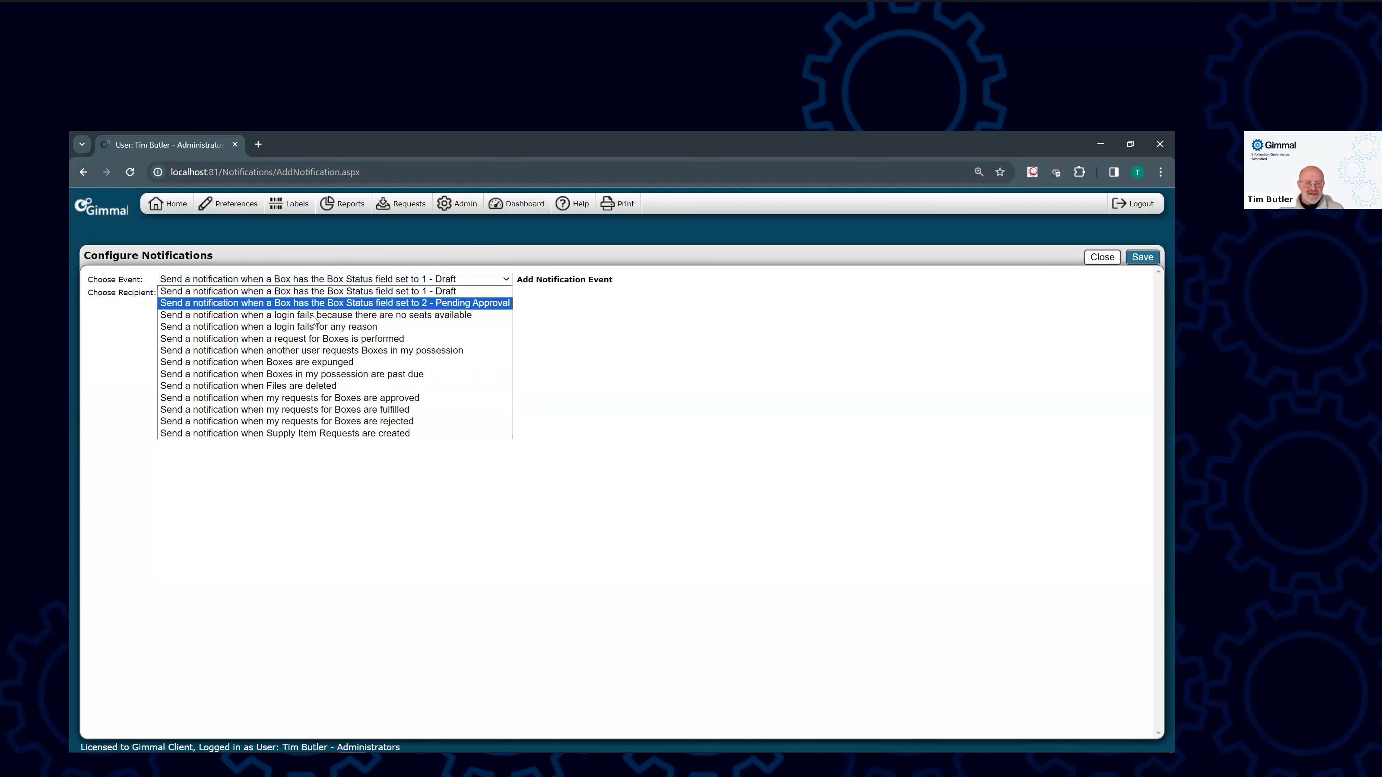
click(313, 362)
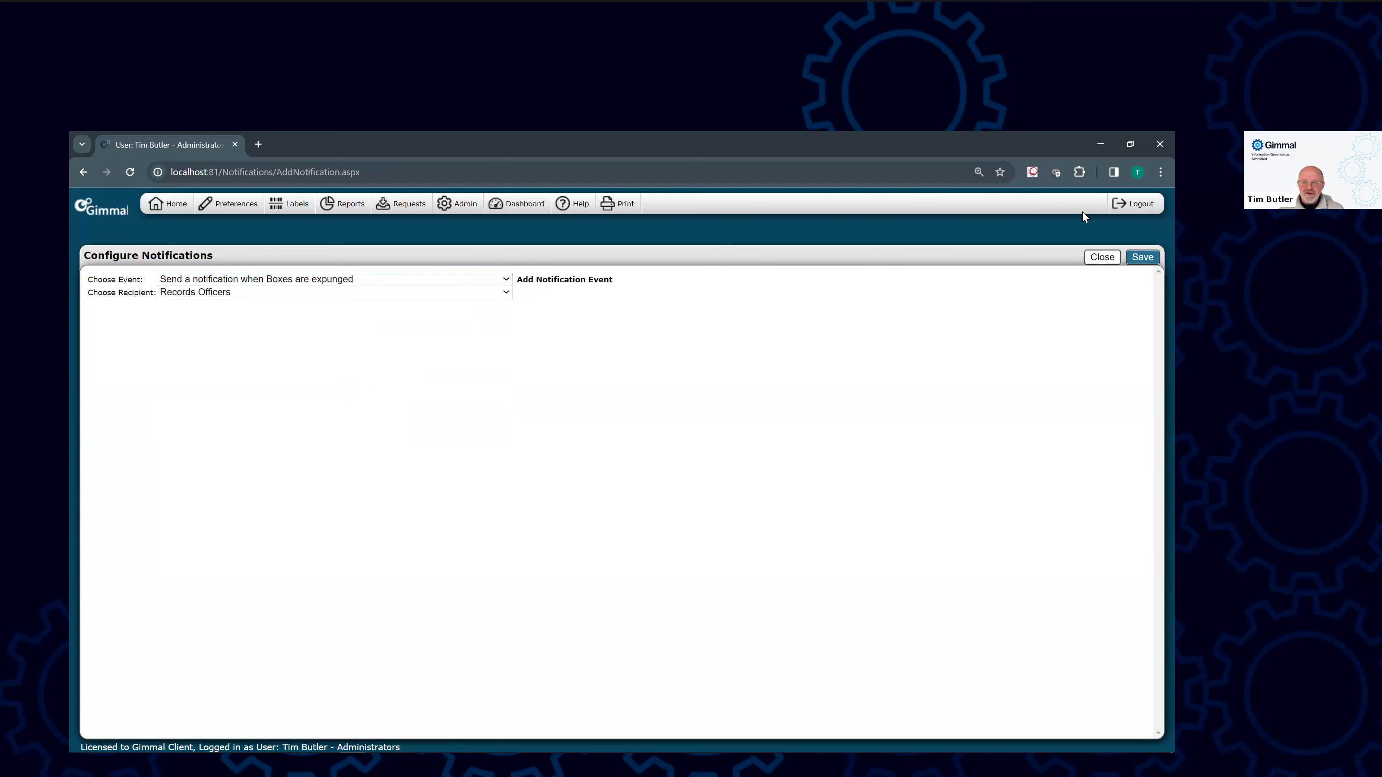
click(1141, 257)
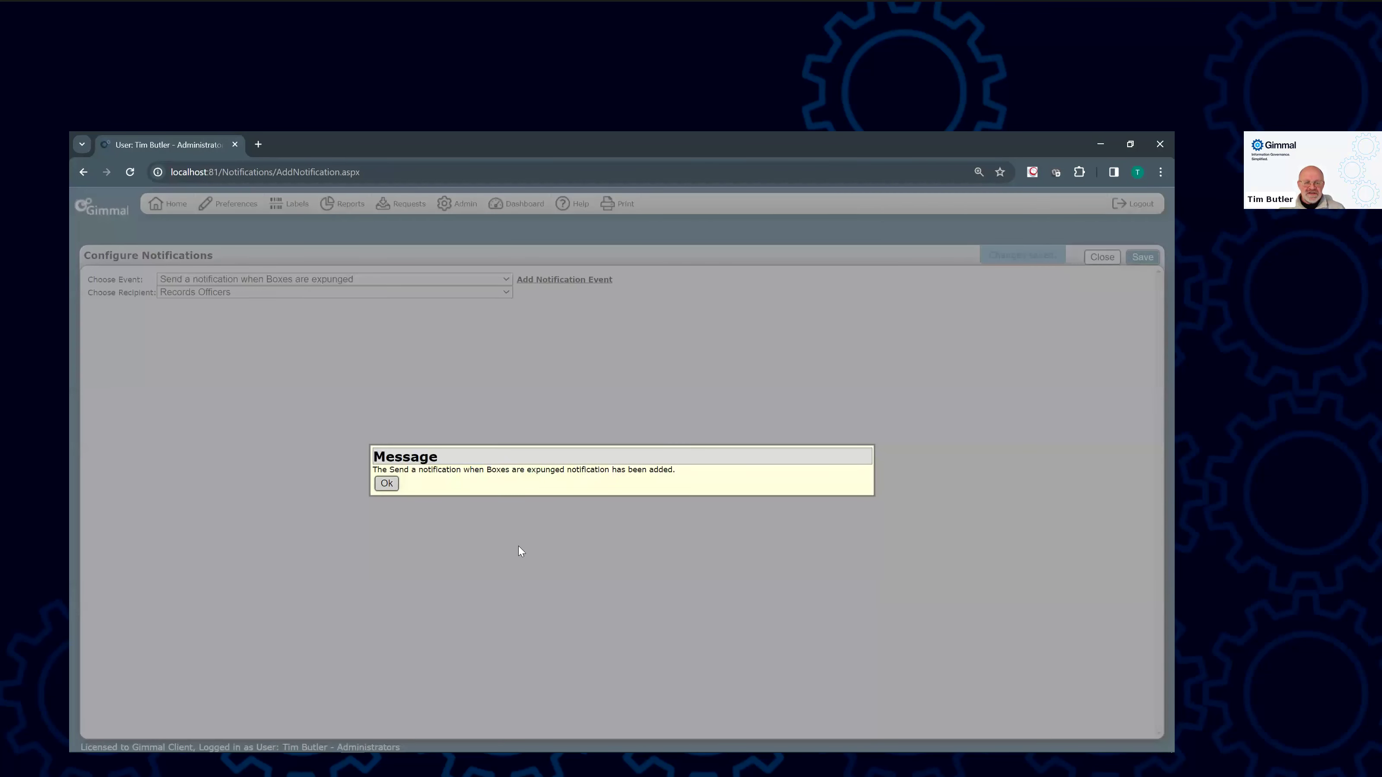
click(386, 484)
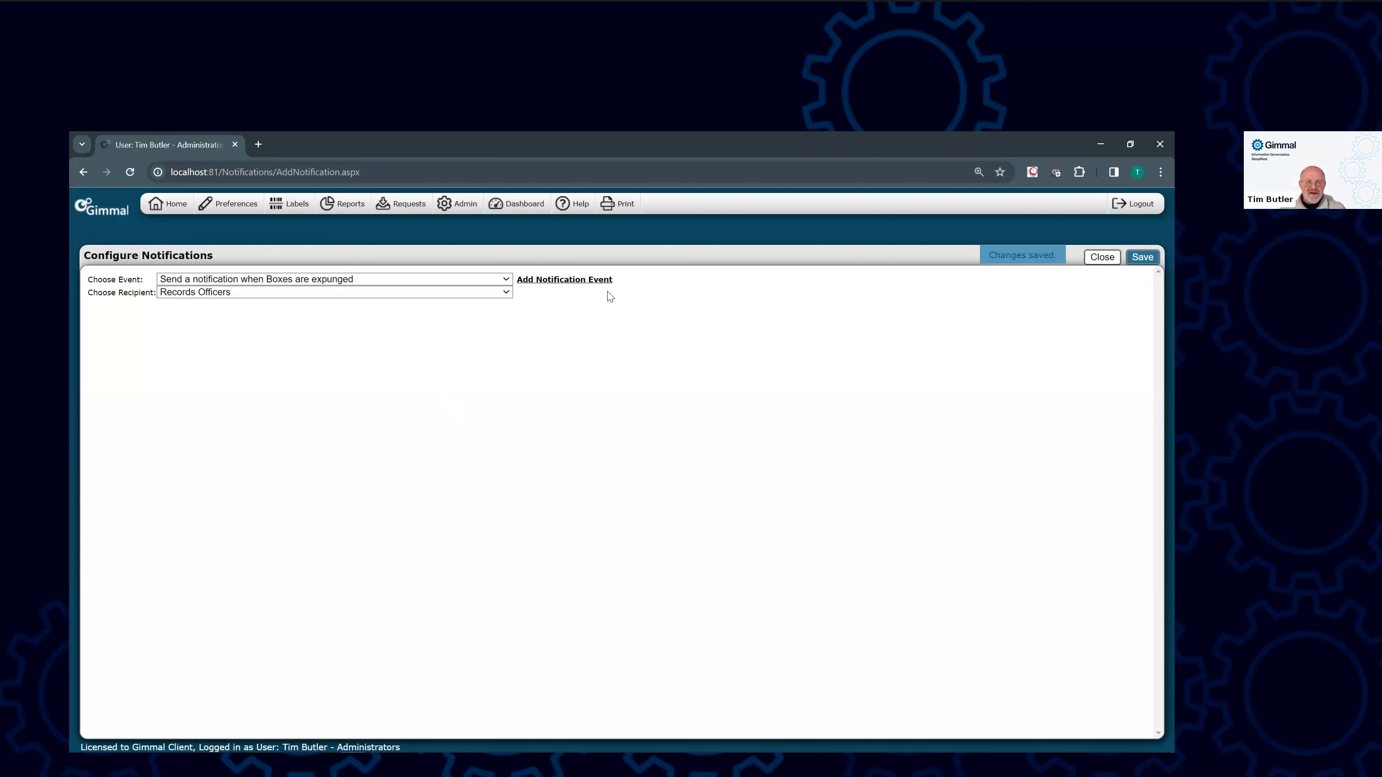
- Add a notification event with type Action, tab Box and action Create
click(581, 281)
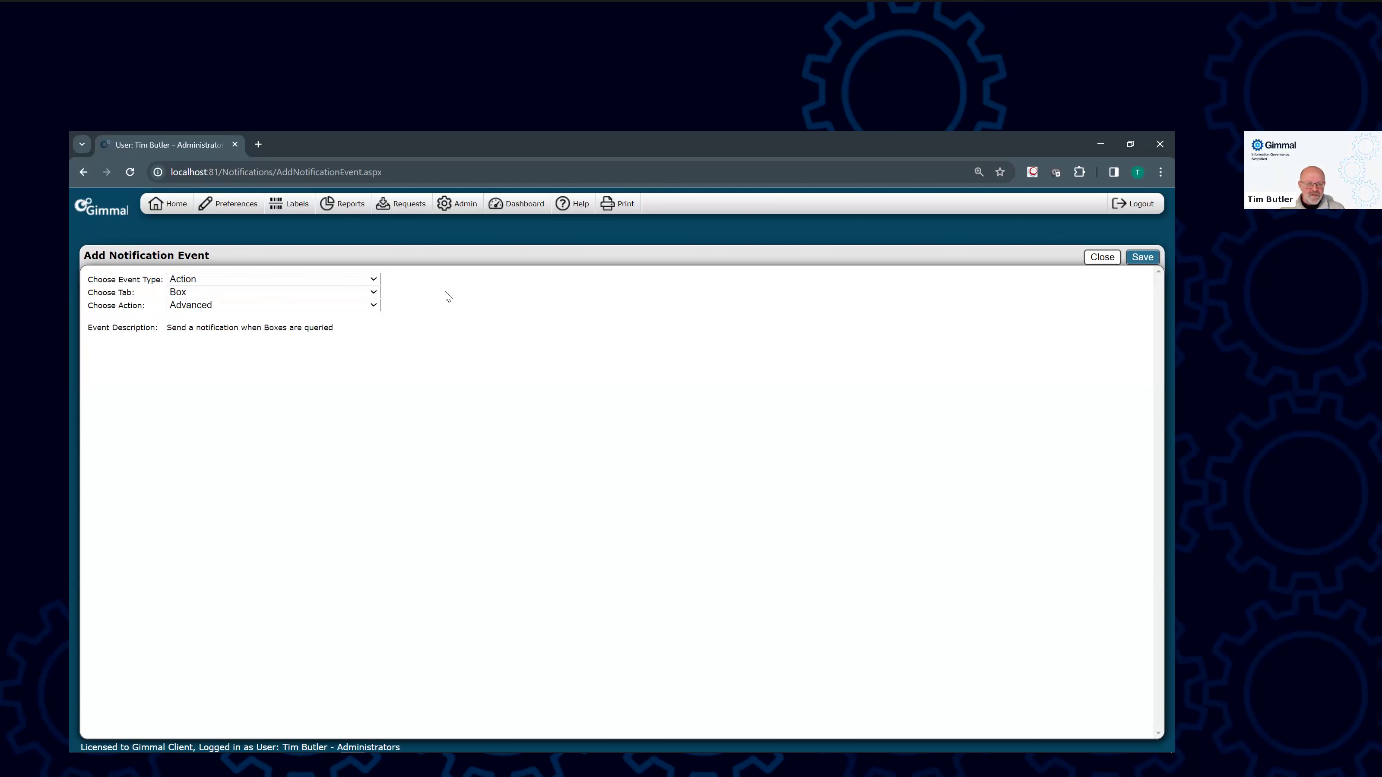
click(314, 281)
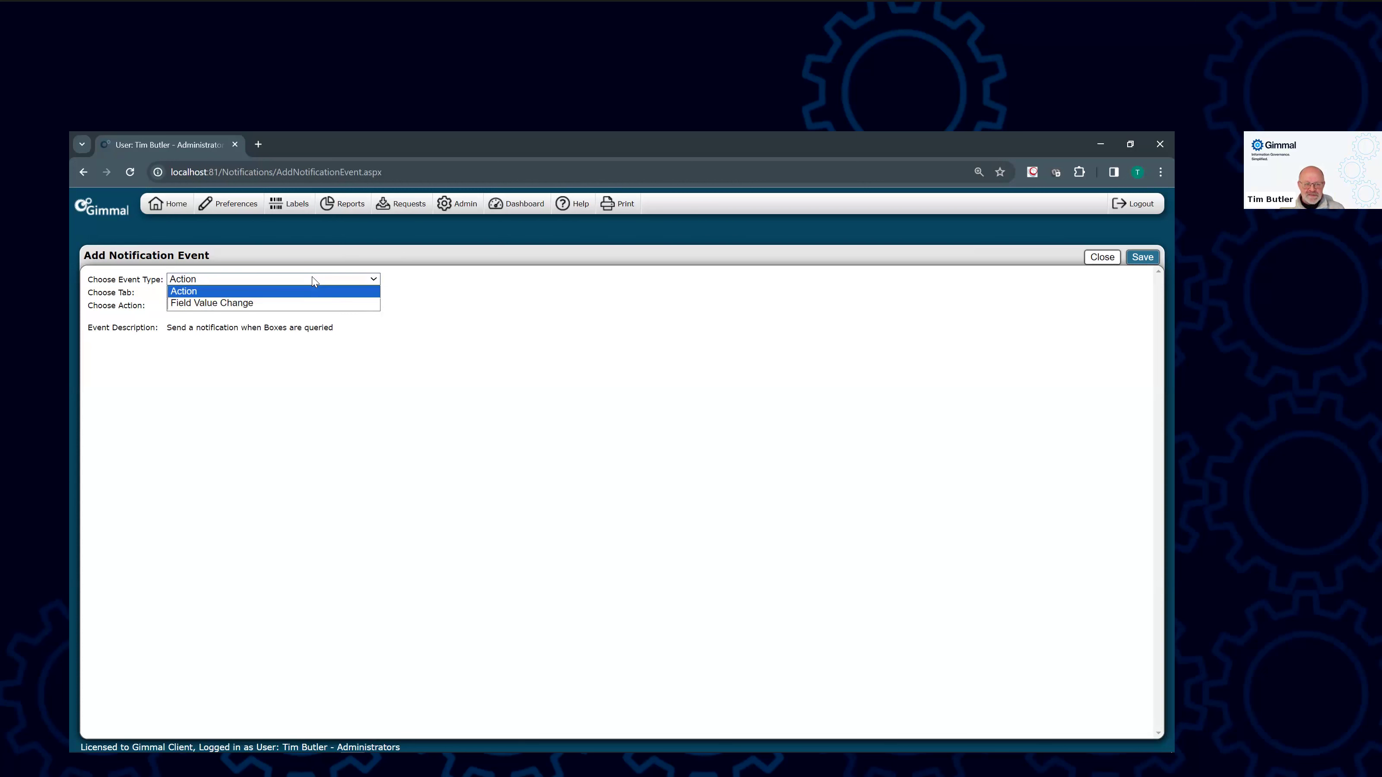
click(261, 293)
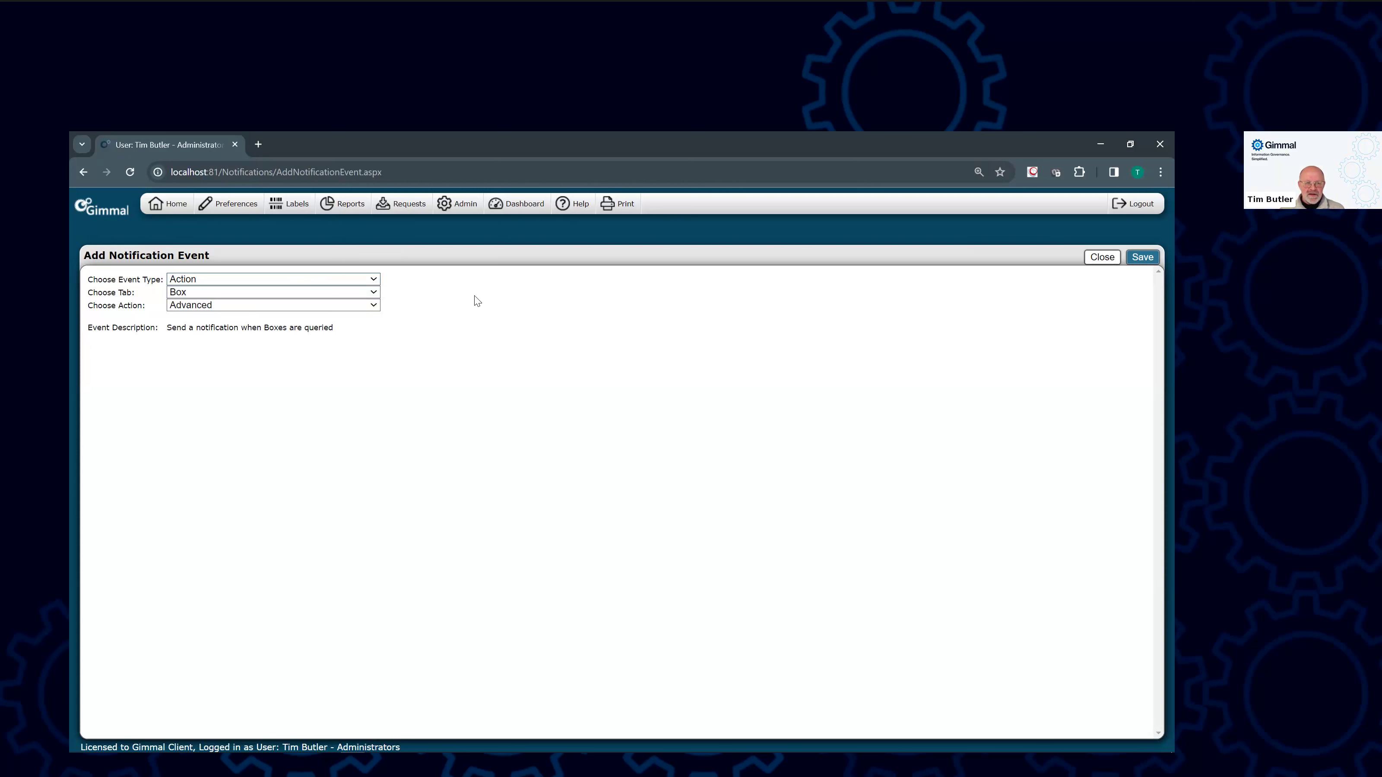
click(243, 292)
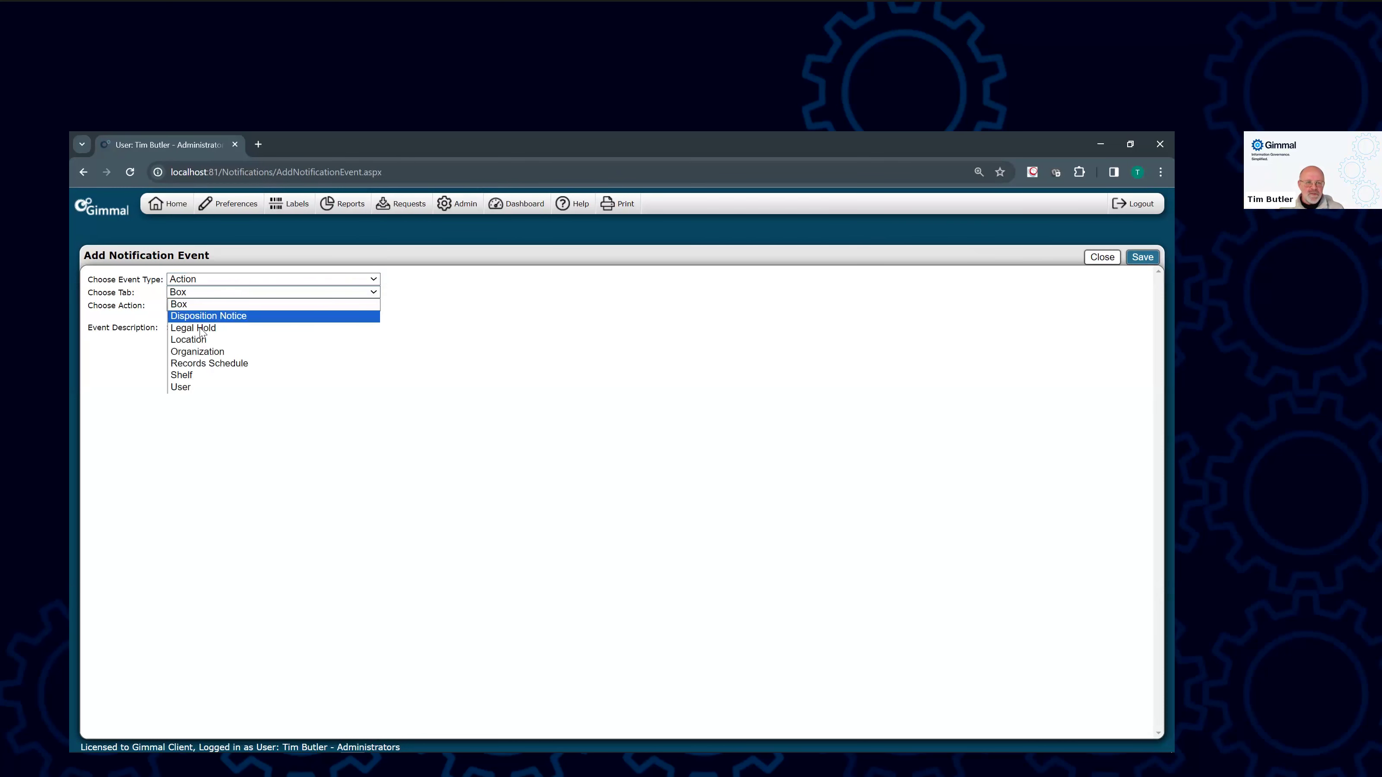
click(185, 303)
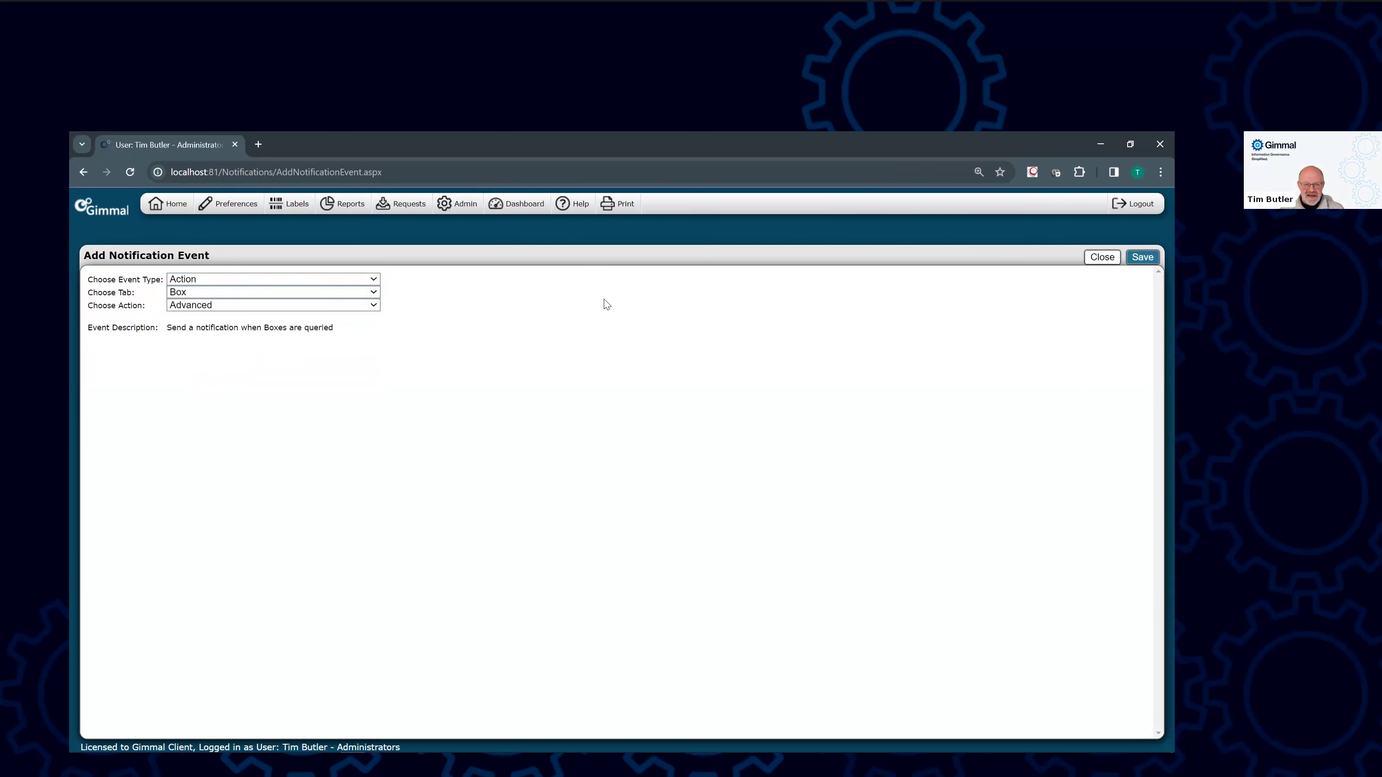
click(223, 305)
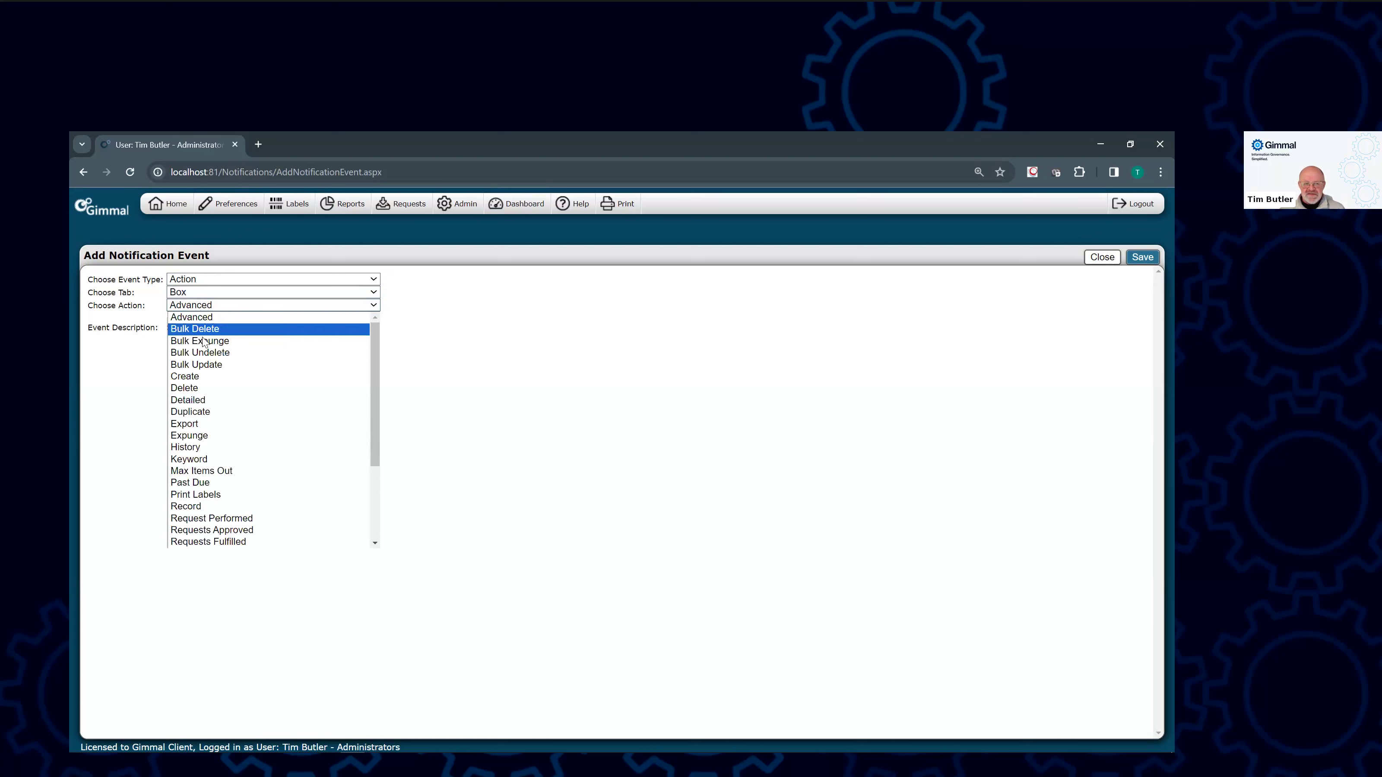
click(196, 376)
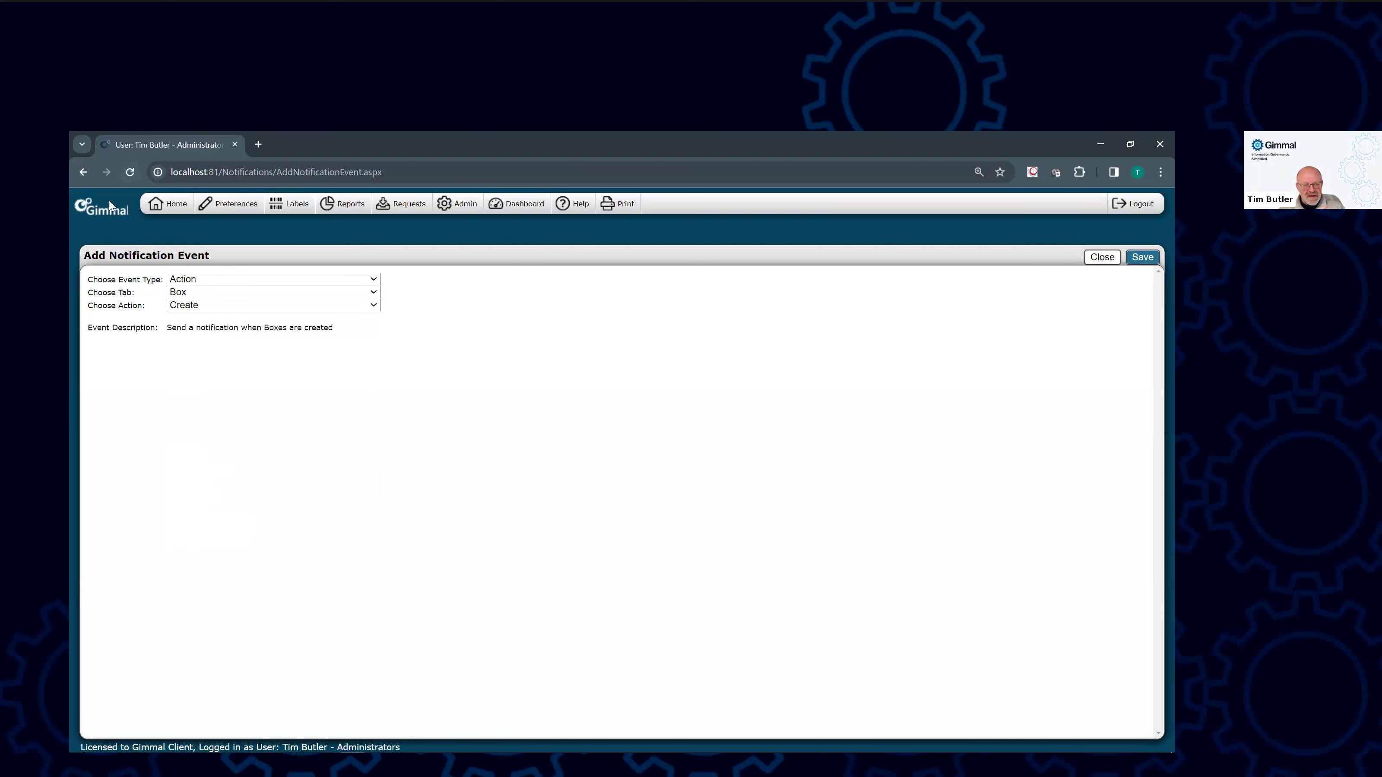
click(1143, 258)
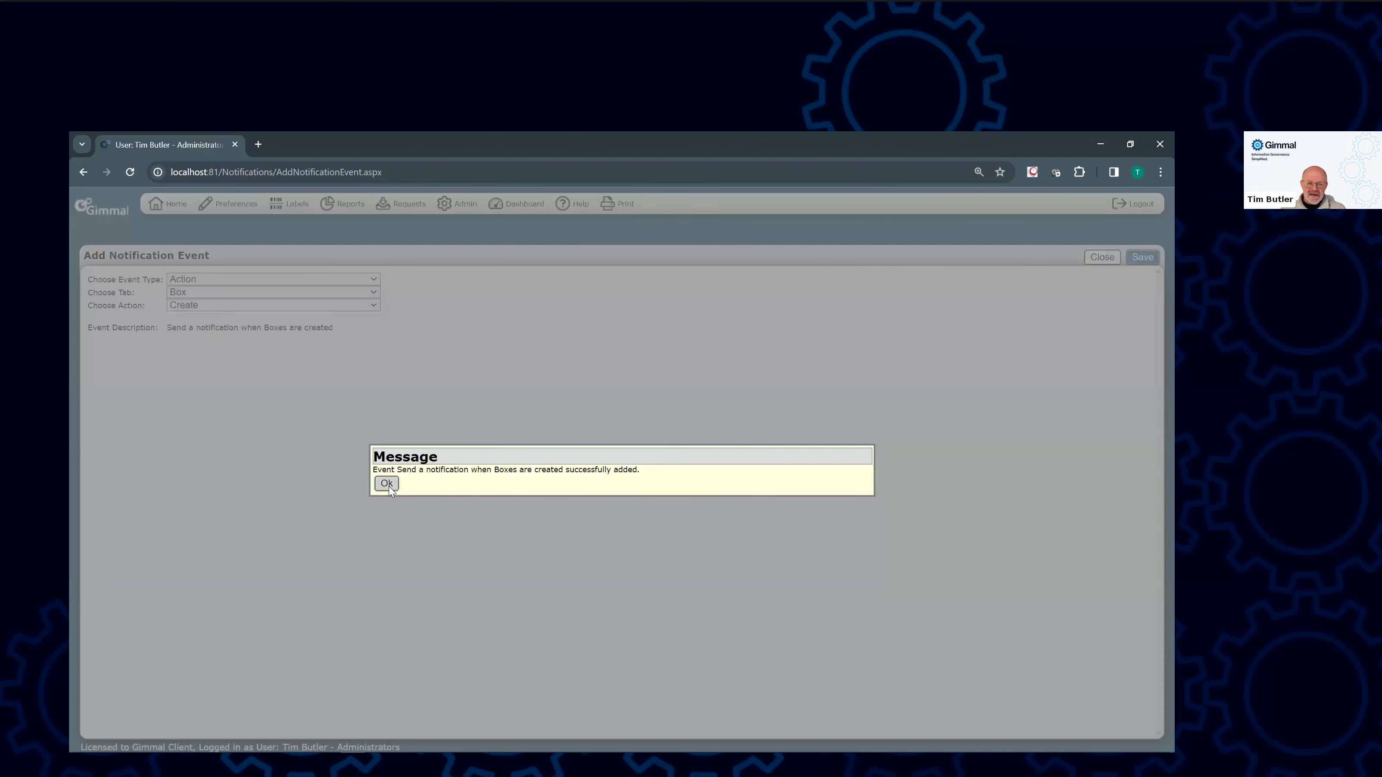
click(387, 484)
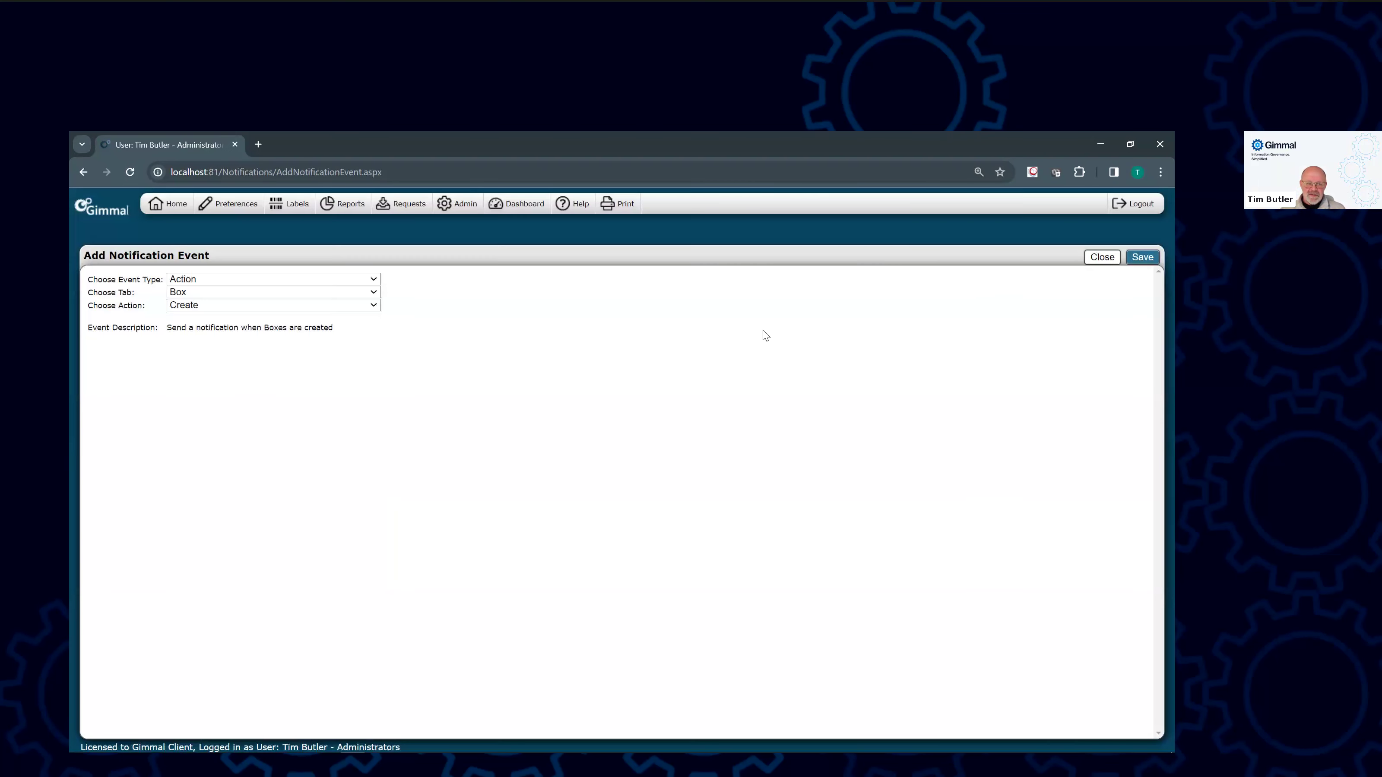
- Add a notification to Administrators for when Boxes are created, and check it in the list of configured notifications
click(1096, 261)
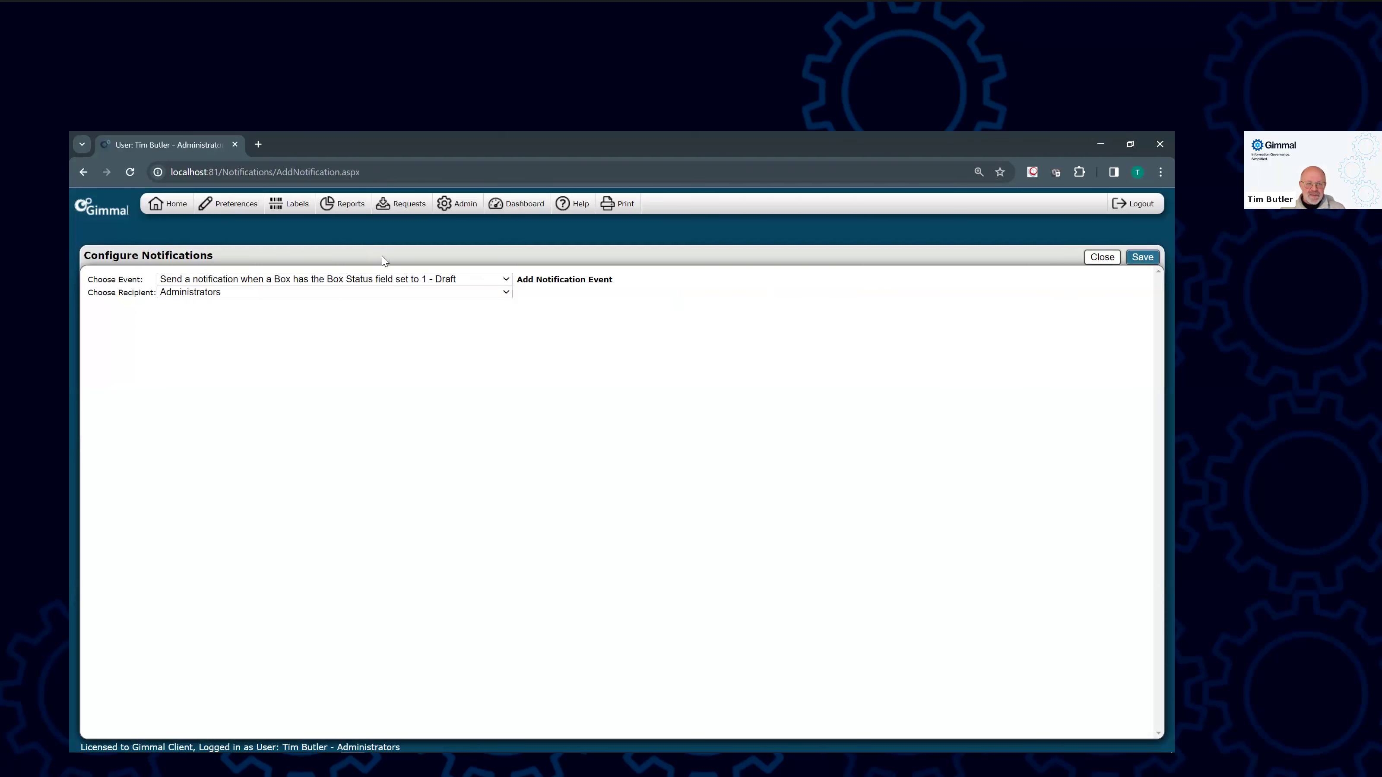
click(396, 281)
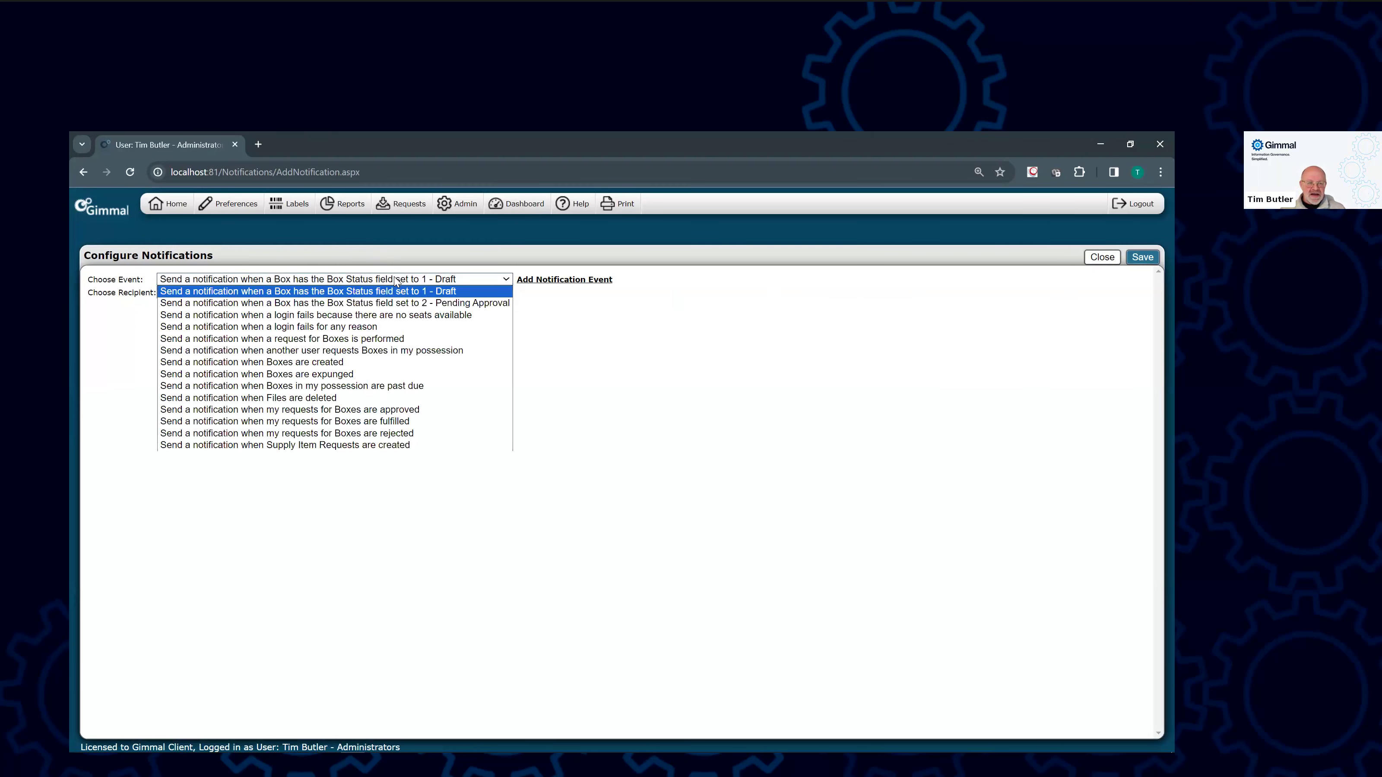
click(308, 363)
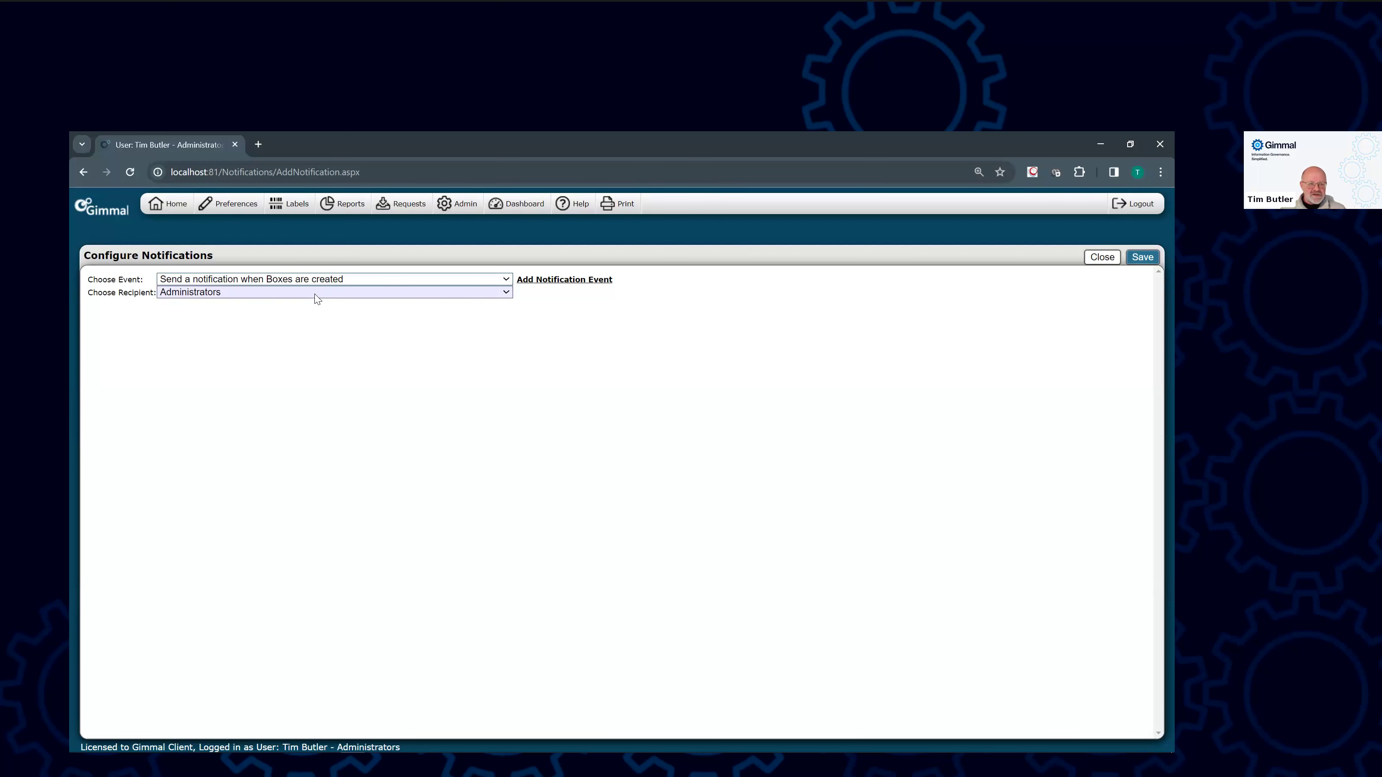
click(1136, 257)
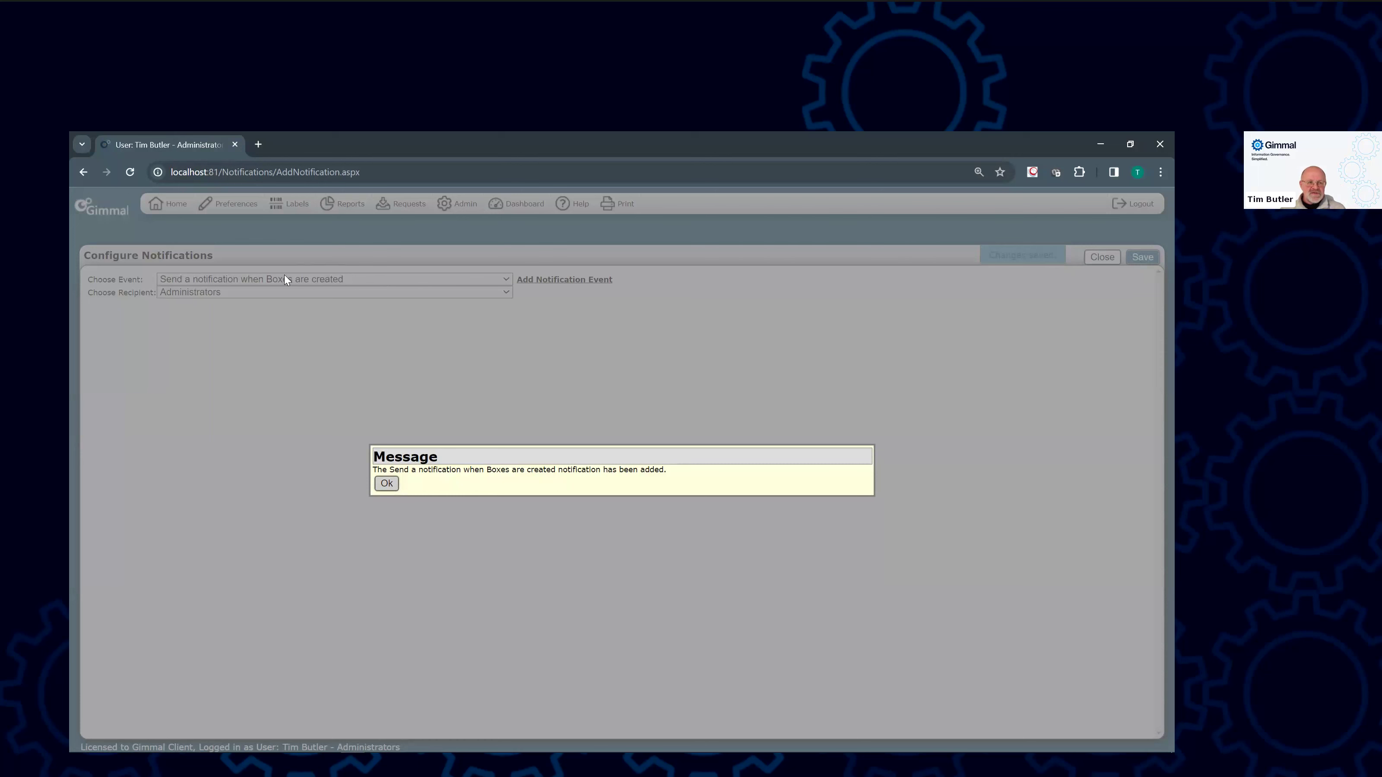
click(385, 483)
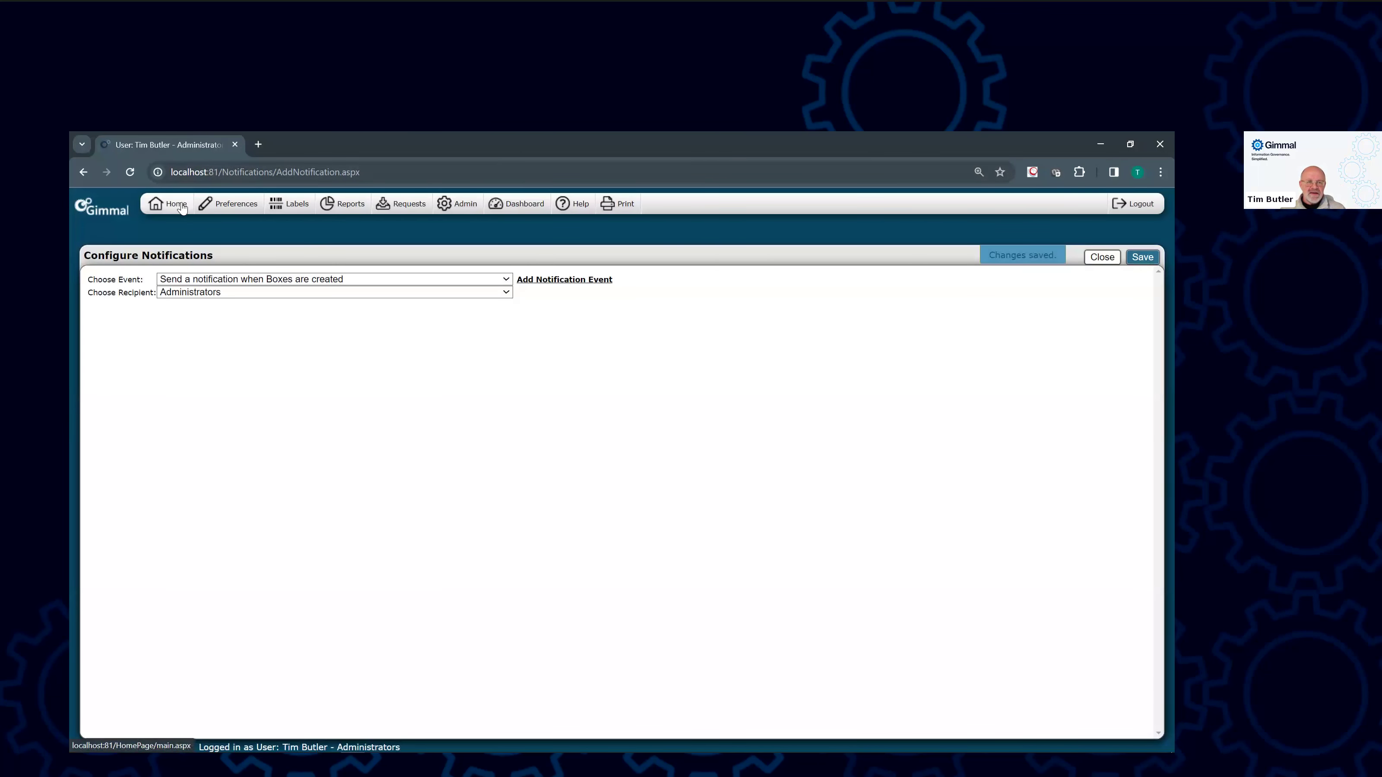
click(1109, 260)
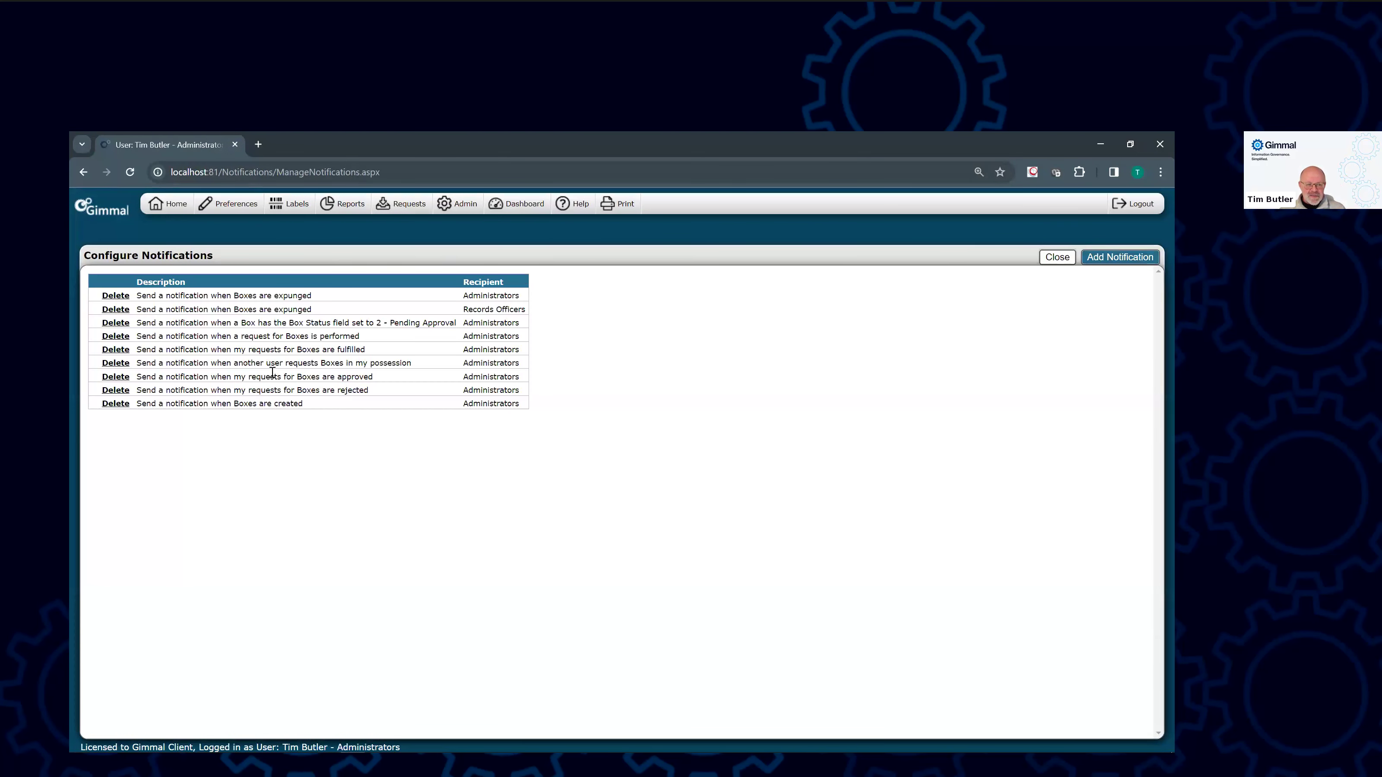
drag(137, 404, 306, 403)
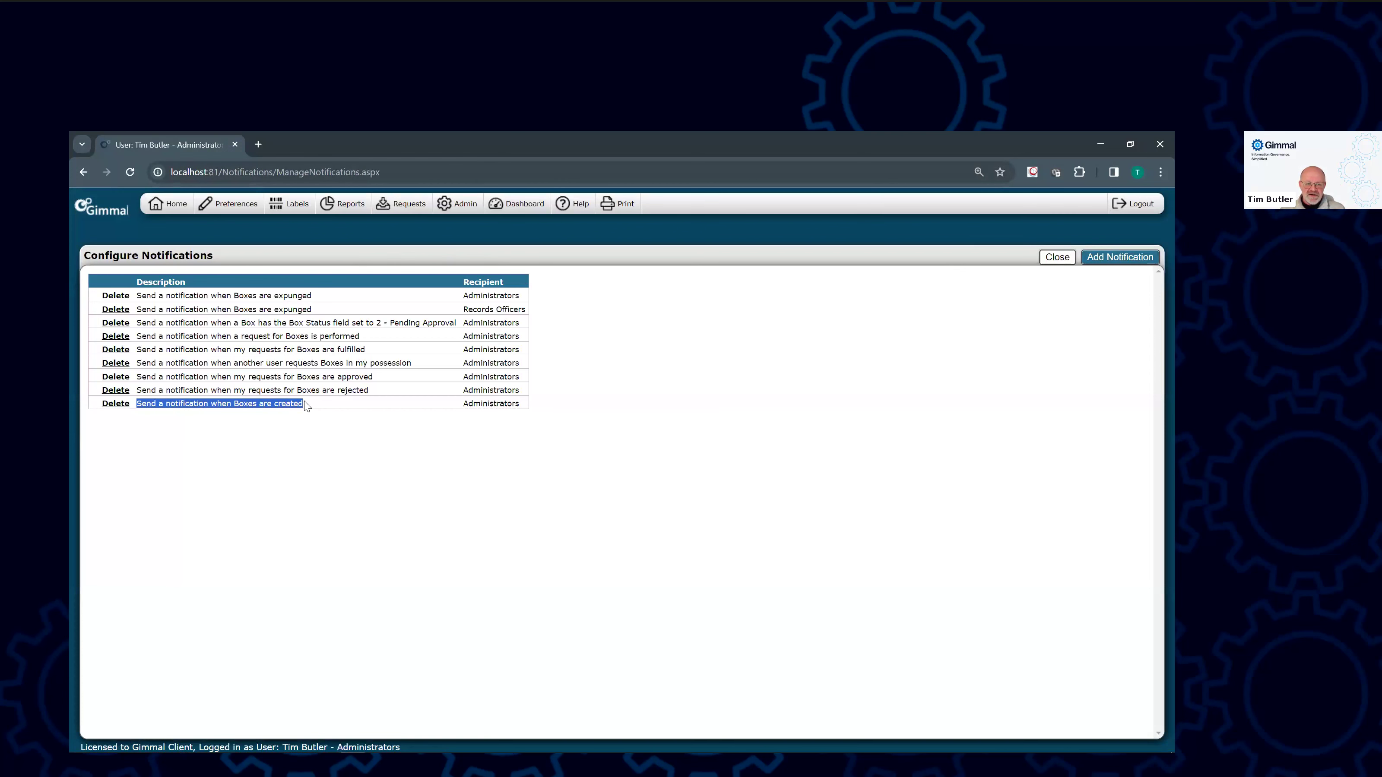
- Create a Box in the records series ARI-002 Intrusion Reports, save it and view its record
click(183, 206)
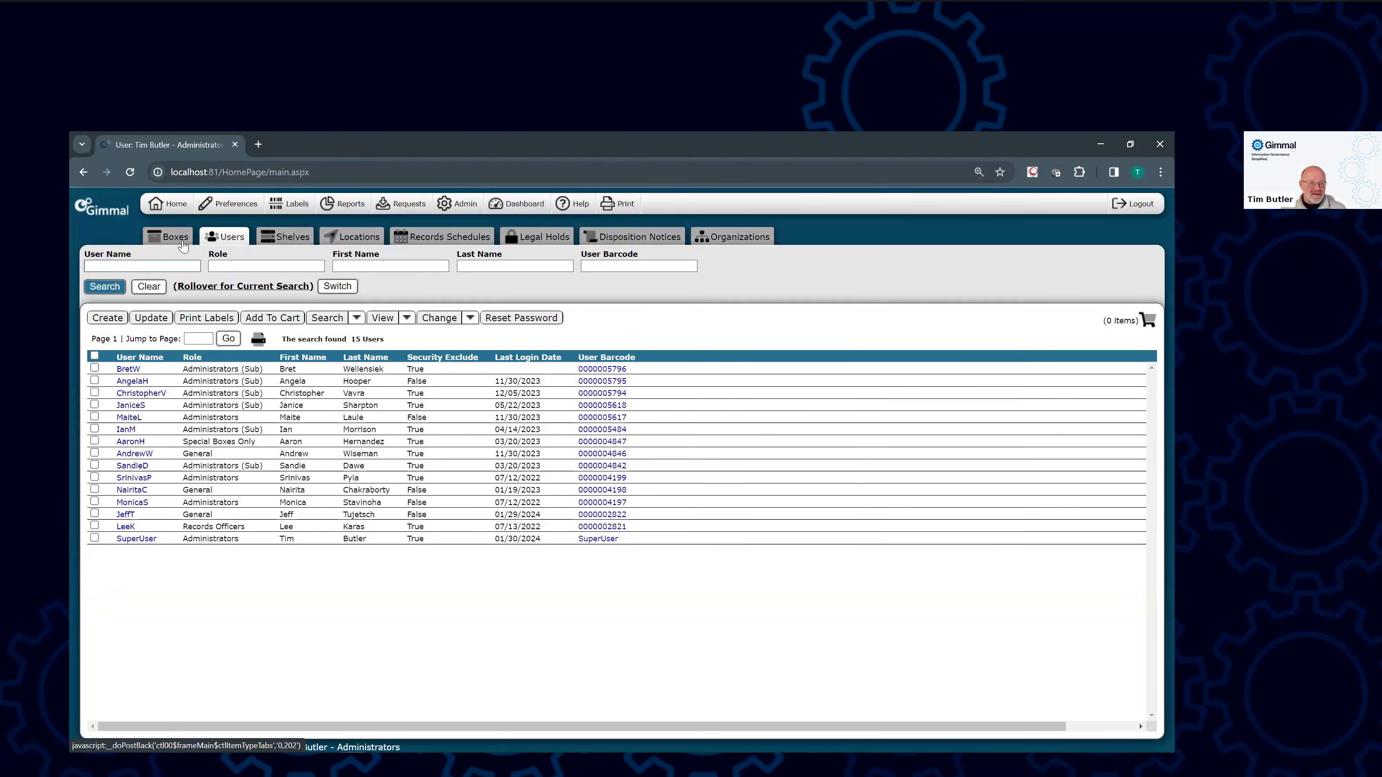
click(183, 241)
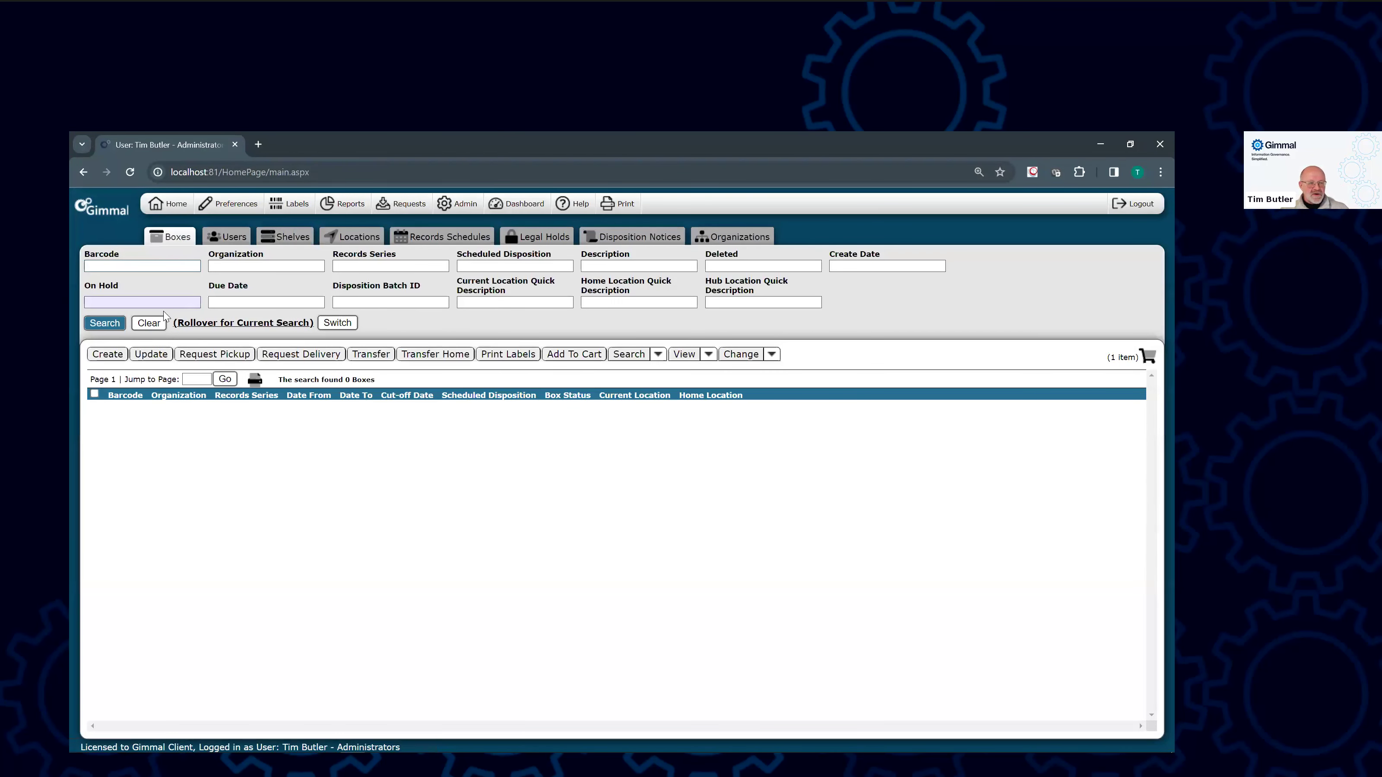
click(108, 354)
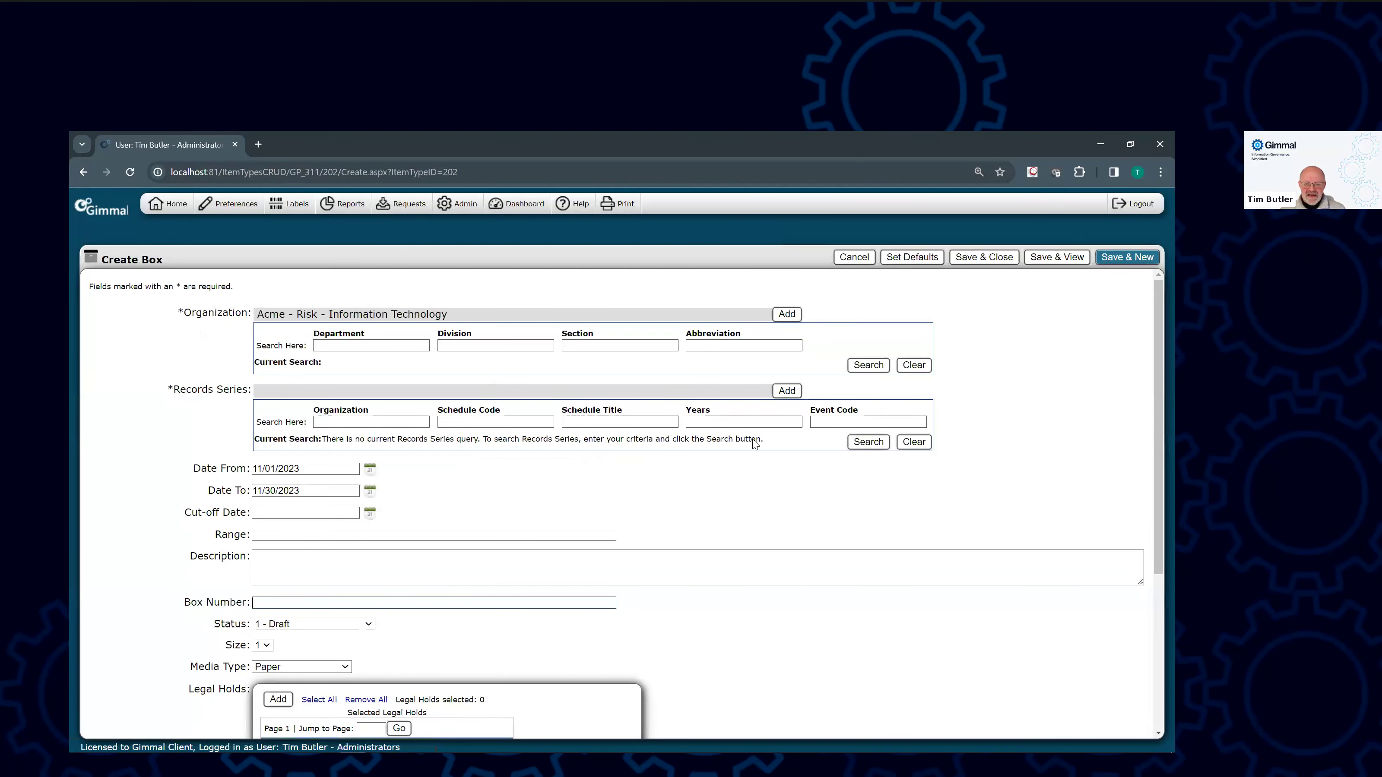
click(867, 441)
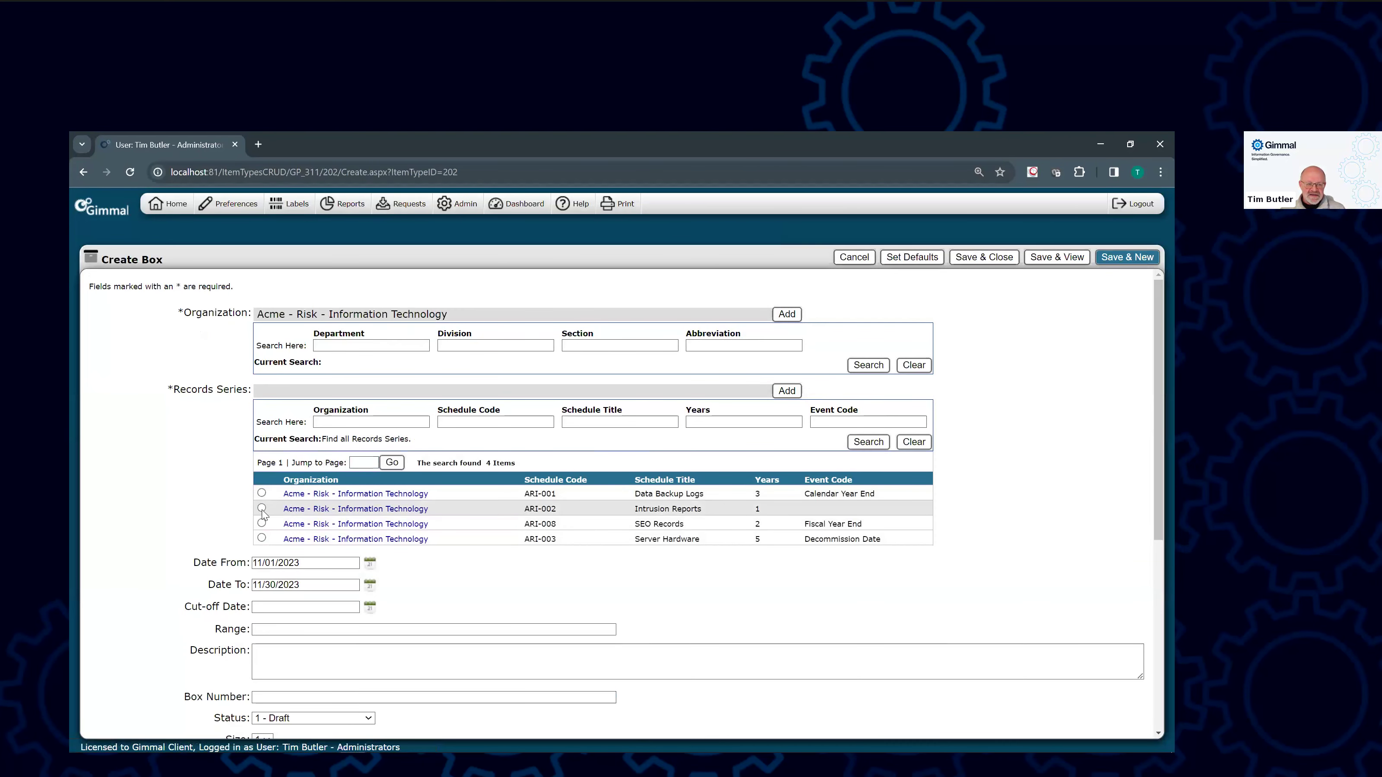
click(262, 508)
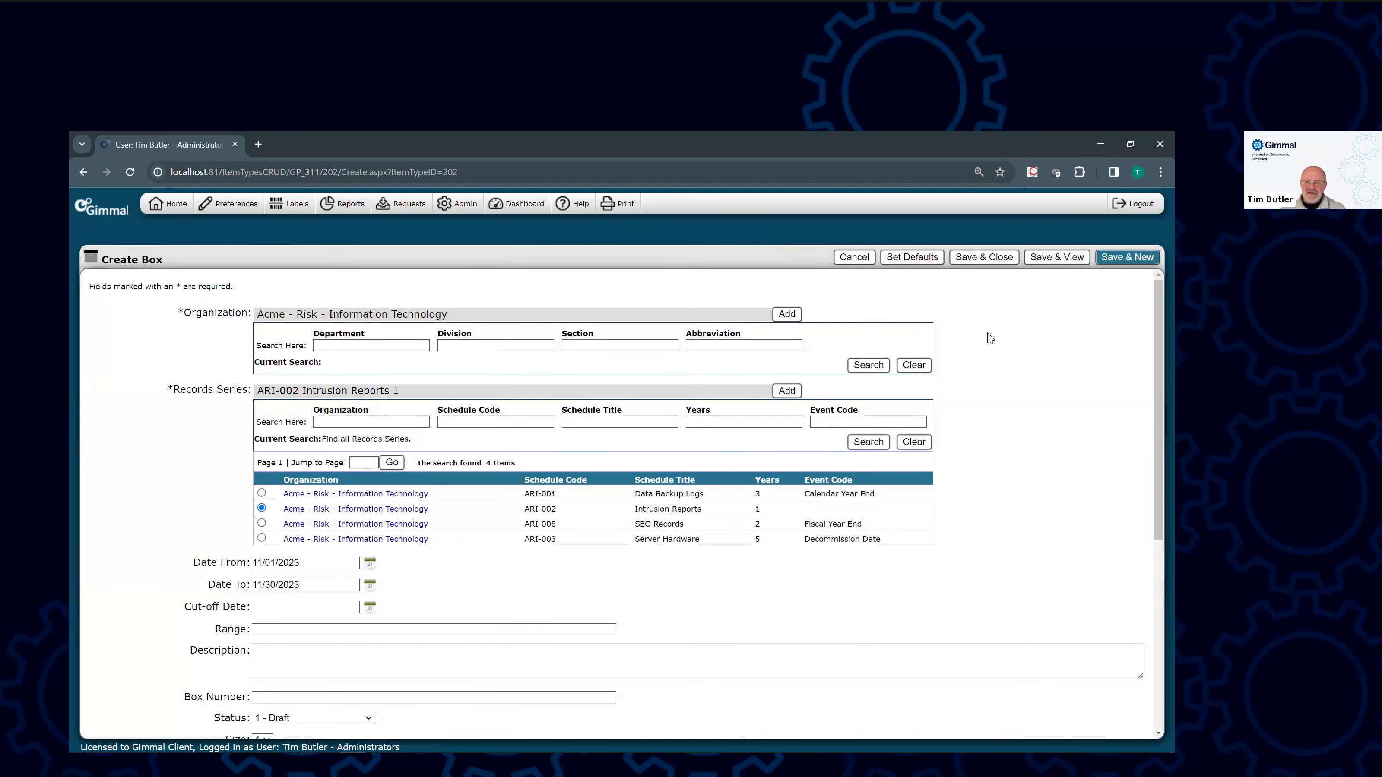
click(1054, 259)
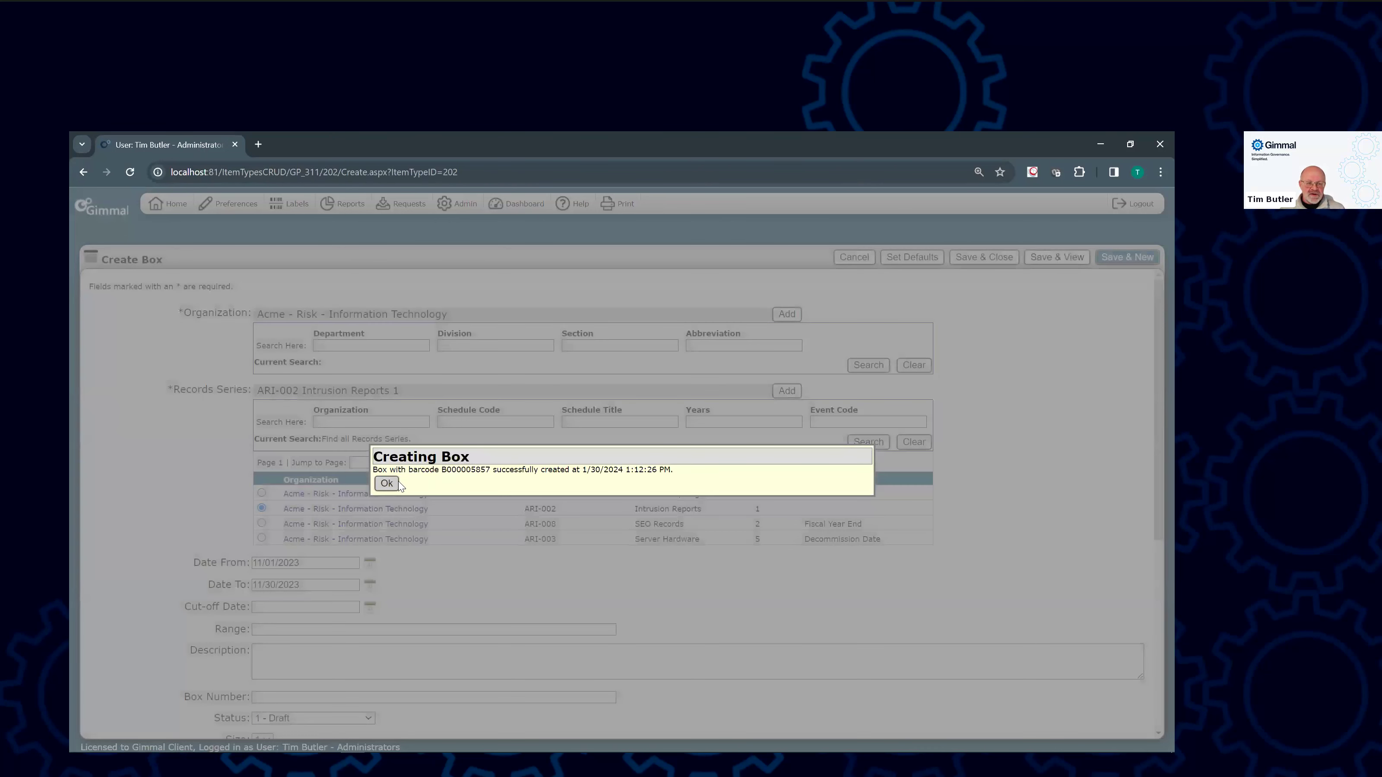
click(386, 484)
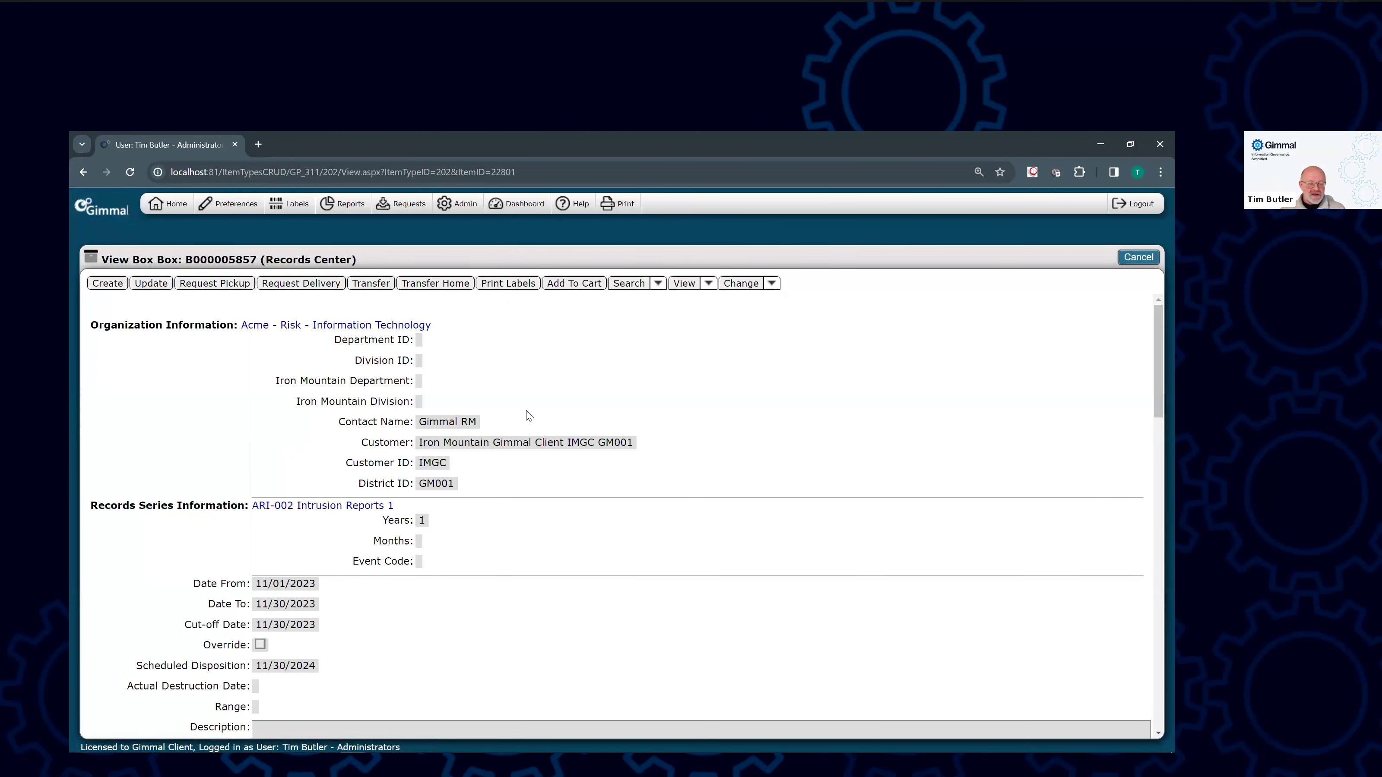
- Switch to Outlook and examine the test emails and the Box creation notification emails in the Other inbox
key(alt+Tab)
key(alt+Tab)
key(alt+Tab)
key(alt+Tab)
key(alt+Tab)
key(alt+Tab)
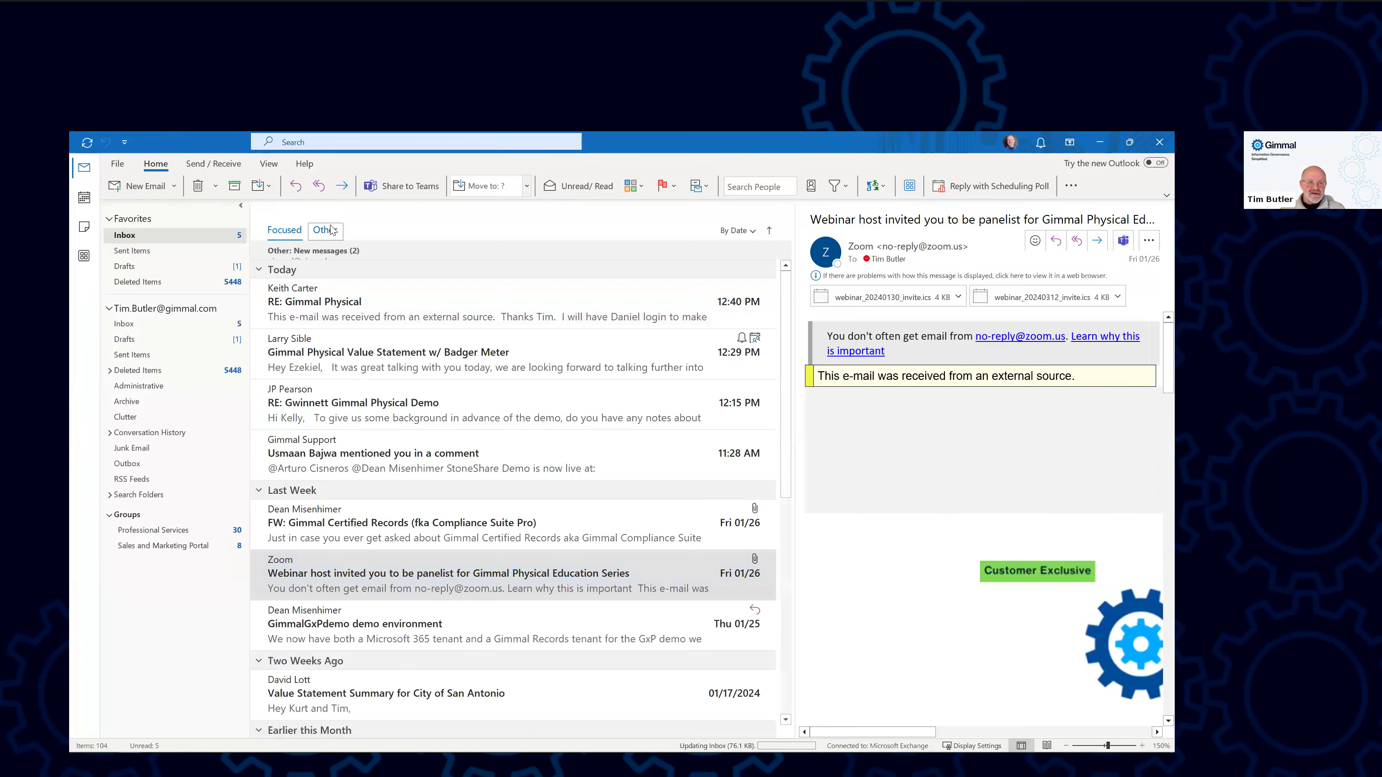
click(331, 230)
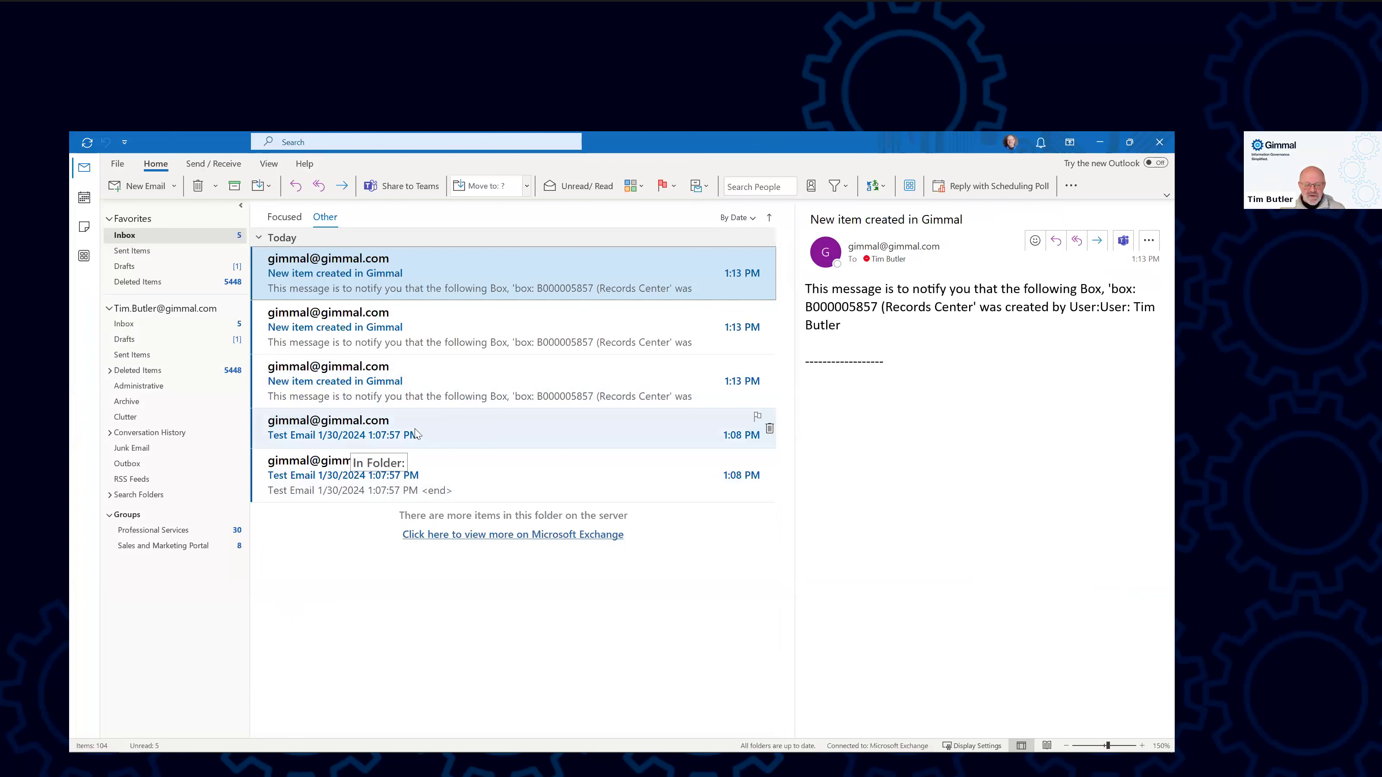
click(436, 472)
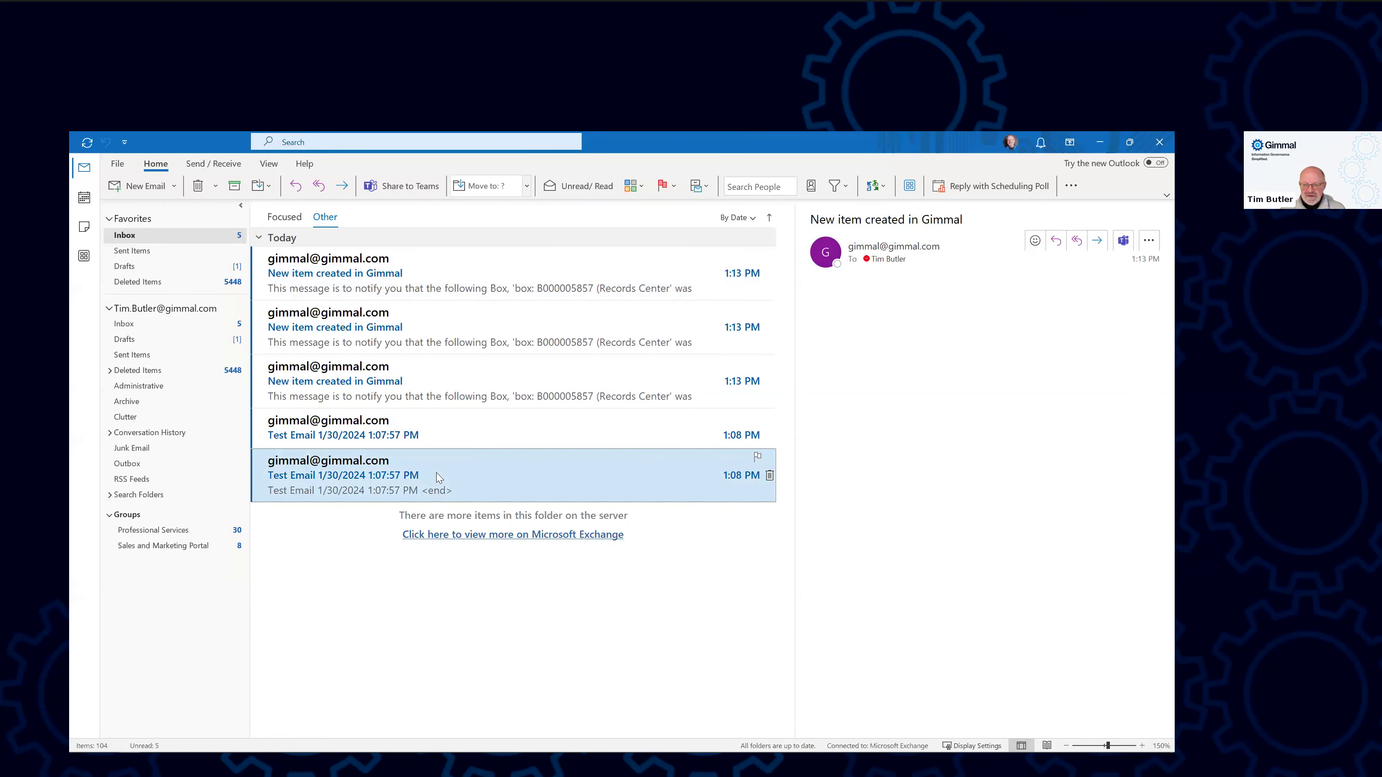
click(431, 431)
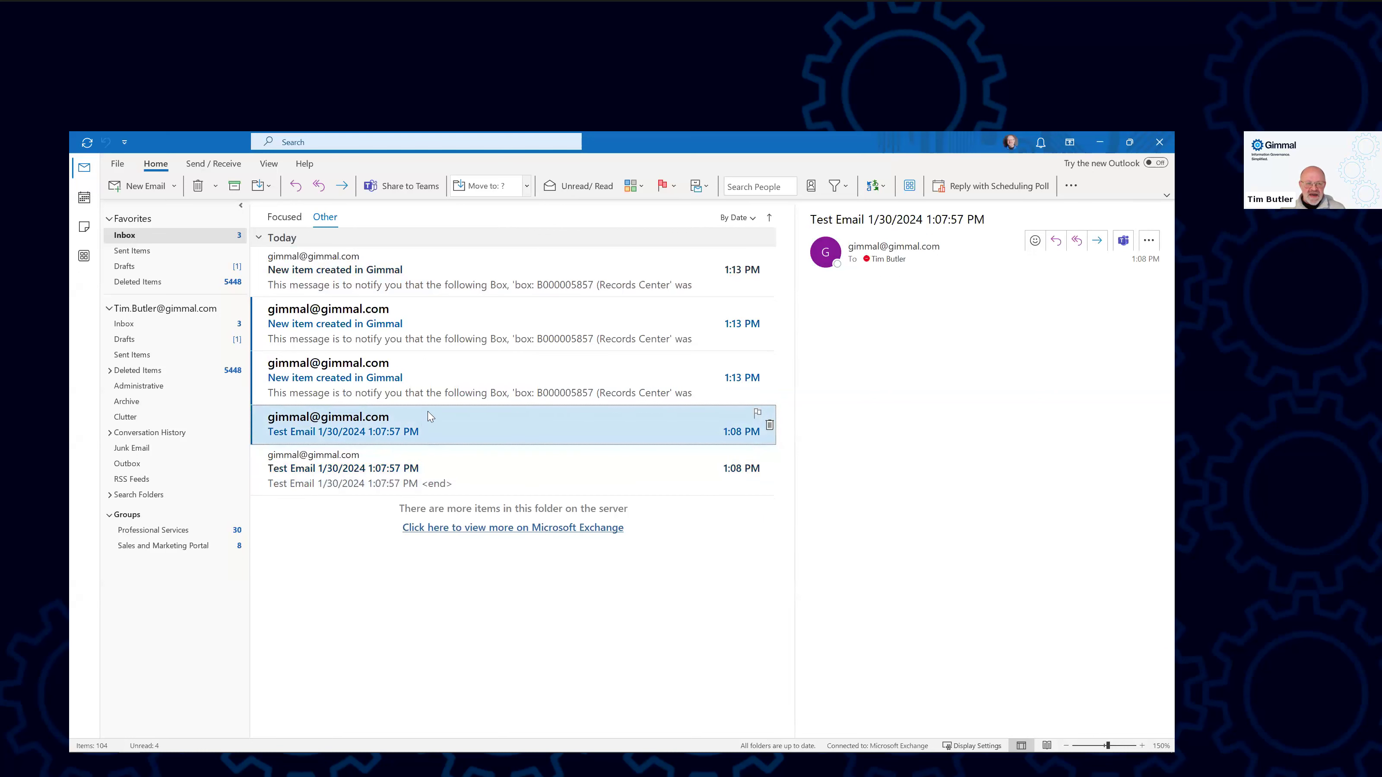
click(416, 383)
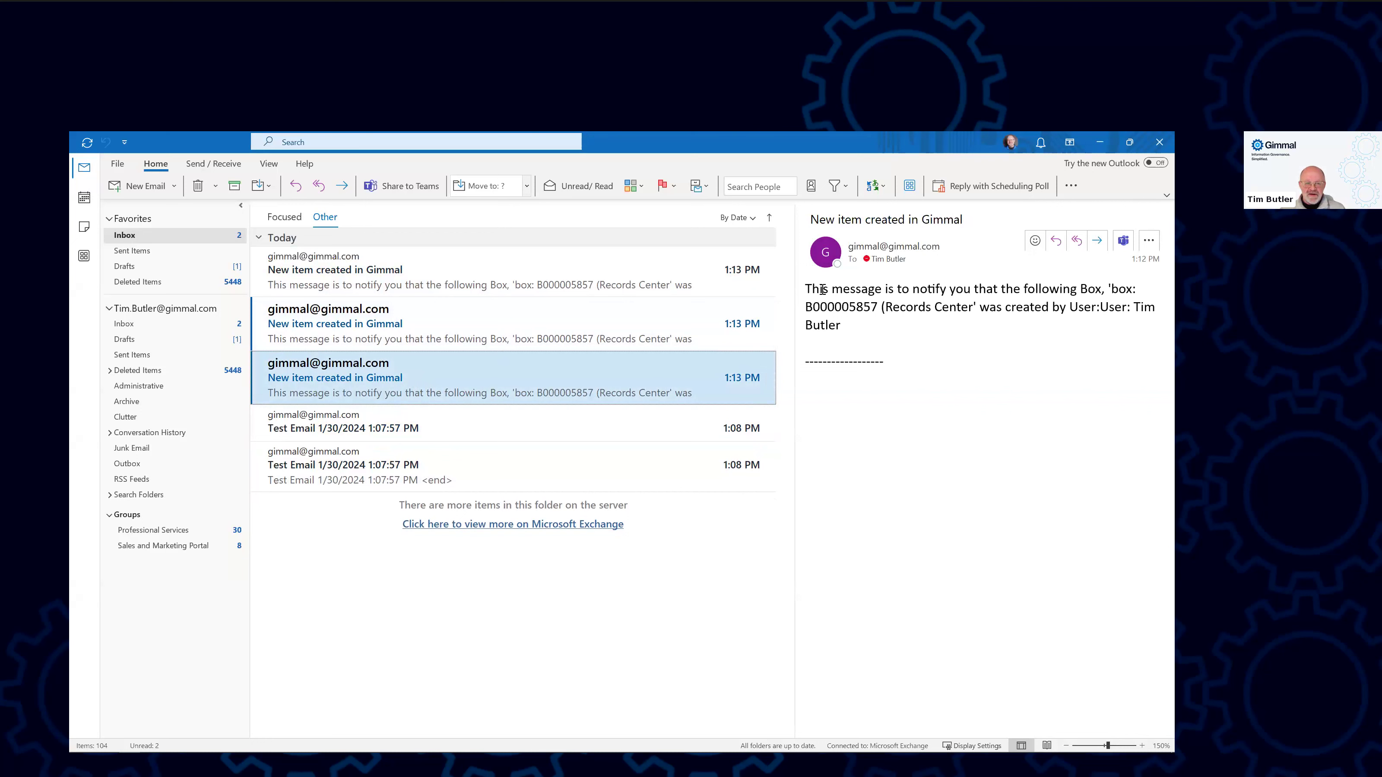
click(435, 326)
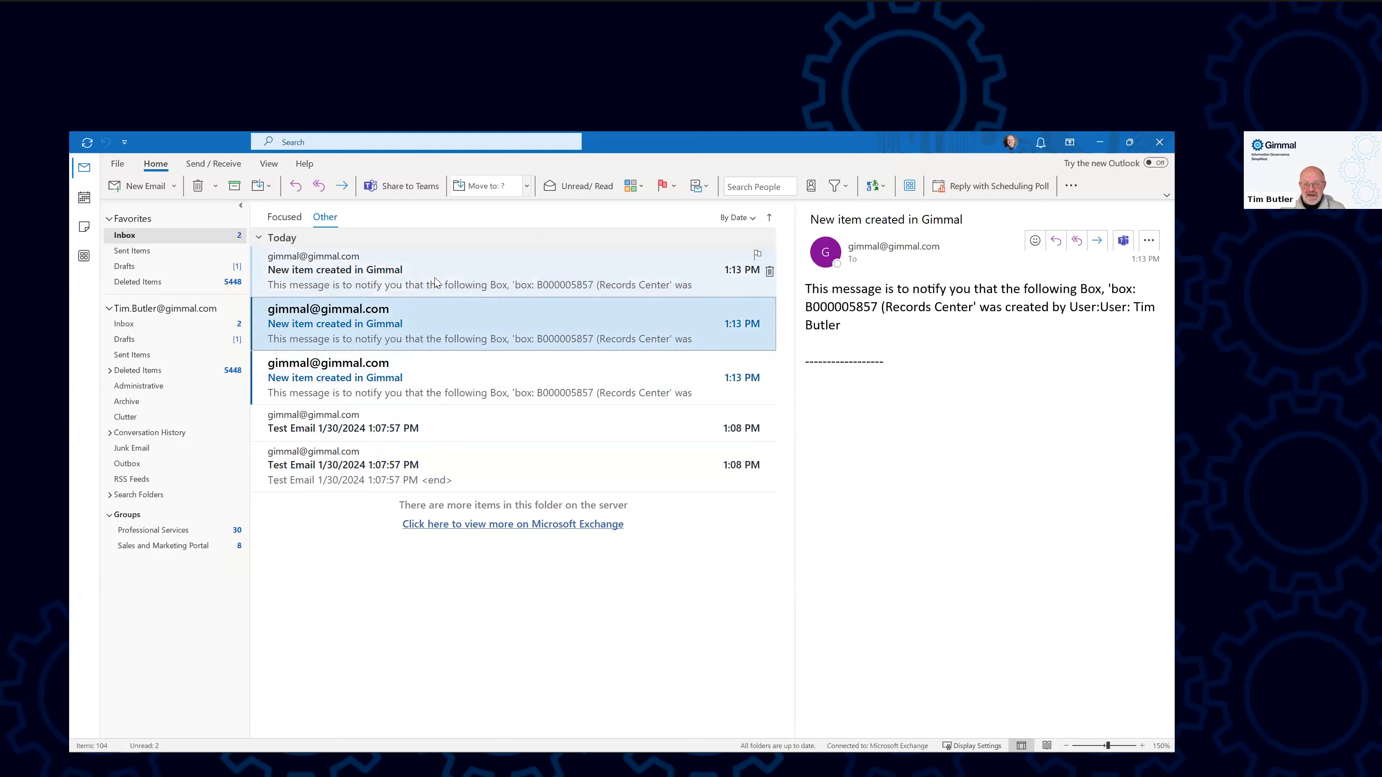
click(440, 376)
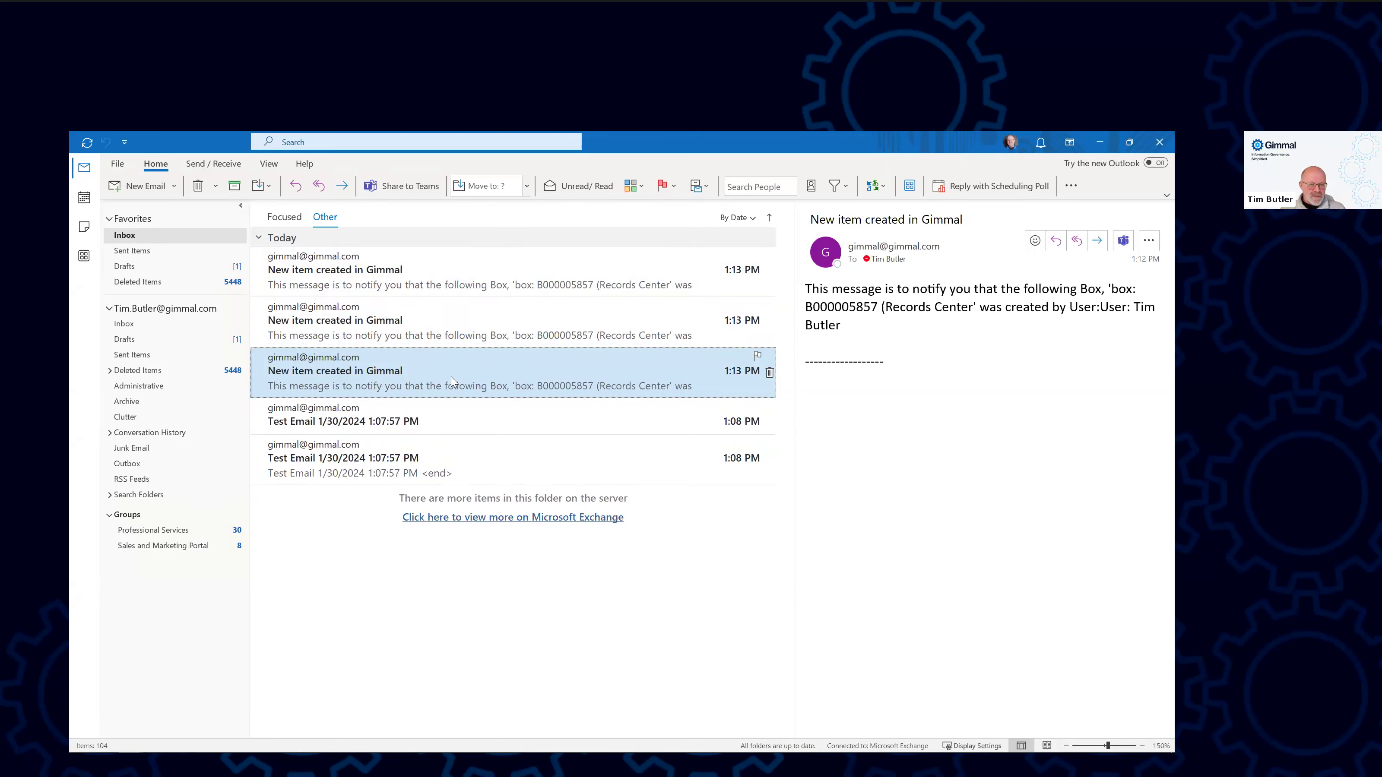
- Switch back to Gimmal in the browser and open the list of configured notifications in the administration area
key(alt+Tab)
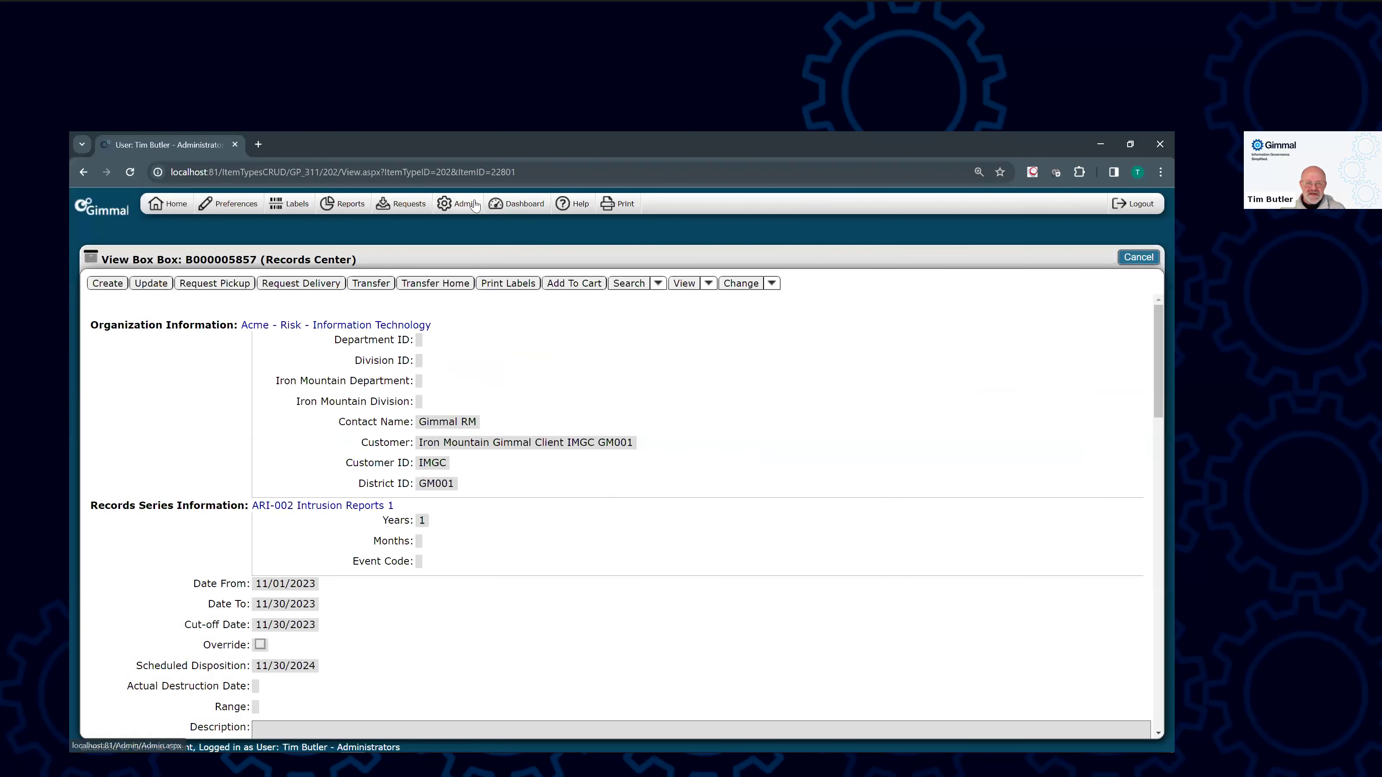
click(474, 206)
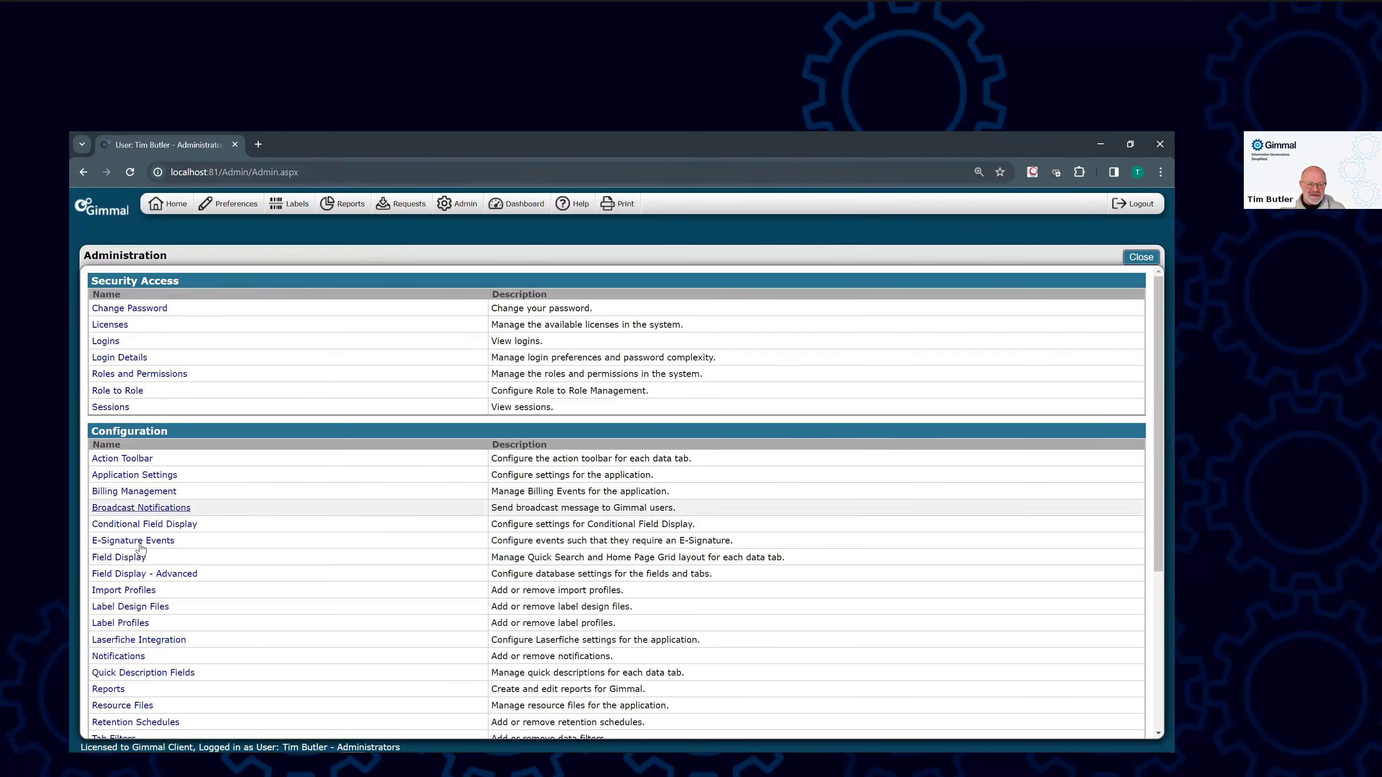
click(123, 657)
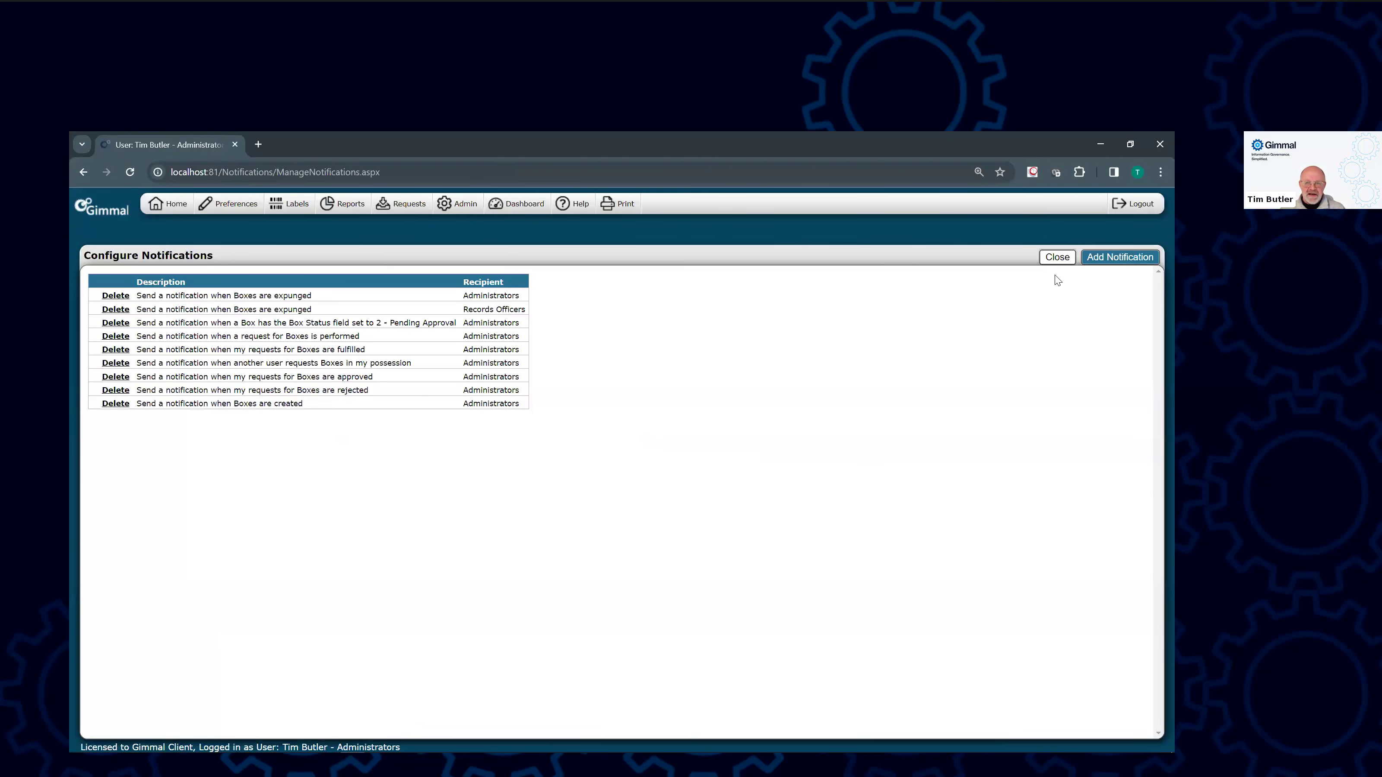
- Add a notification event of type Field Value Change for the Box tab, with Box Status set to 4 - Approved
click(1101, 260)
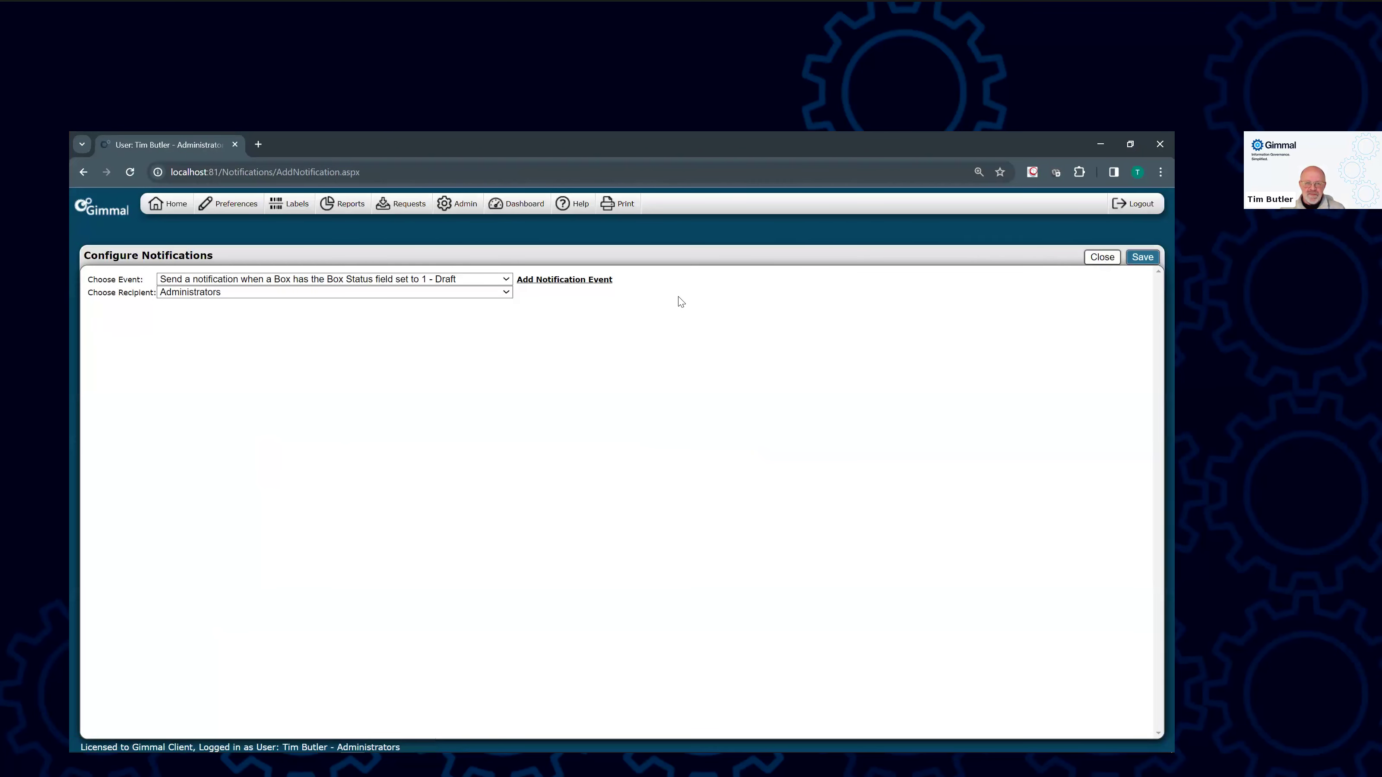
click(563, 280)
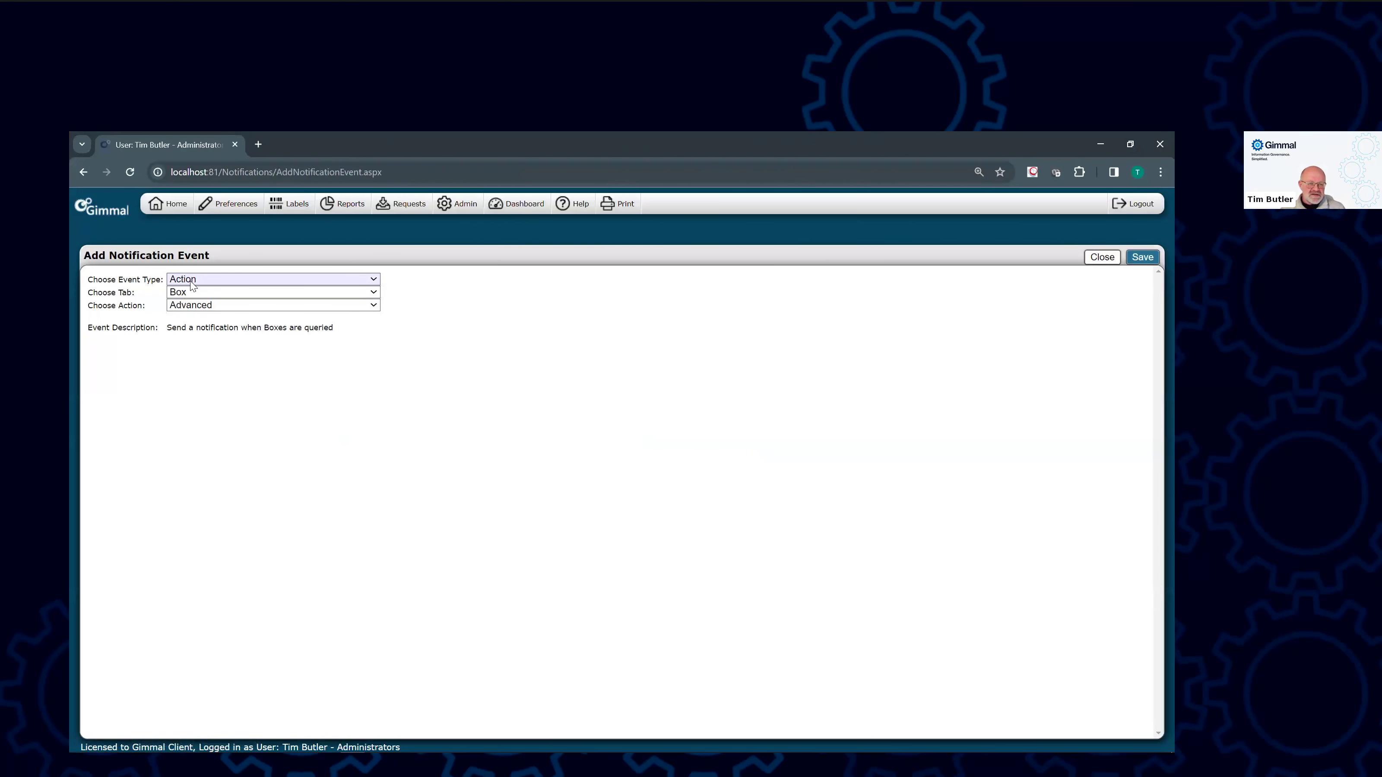
click(205, 279)
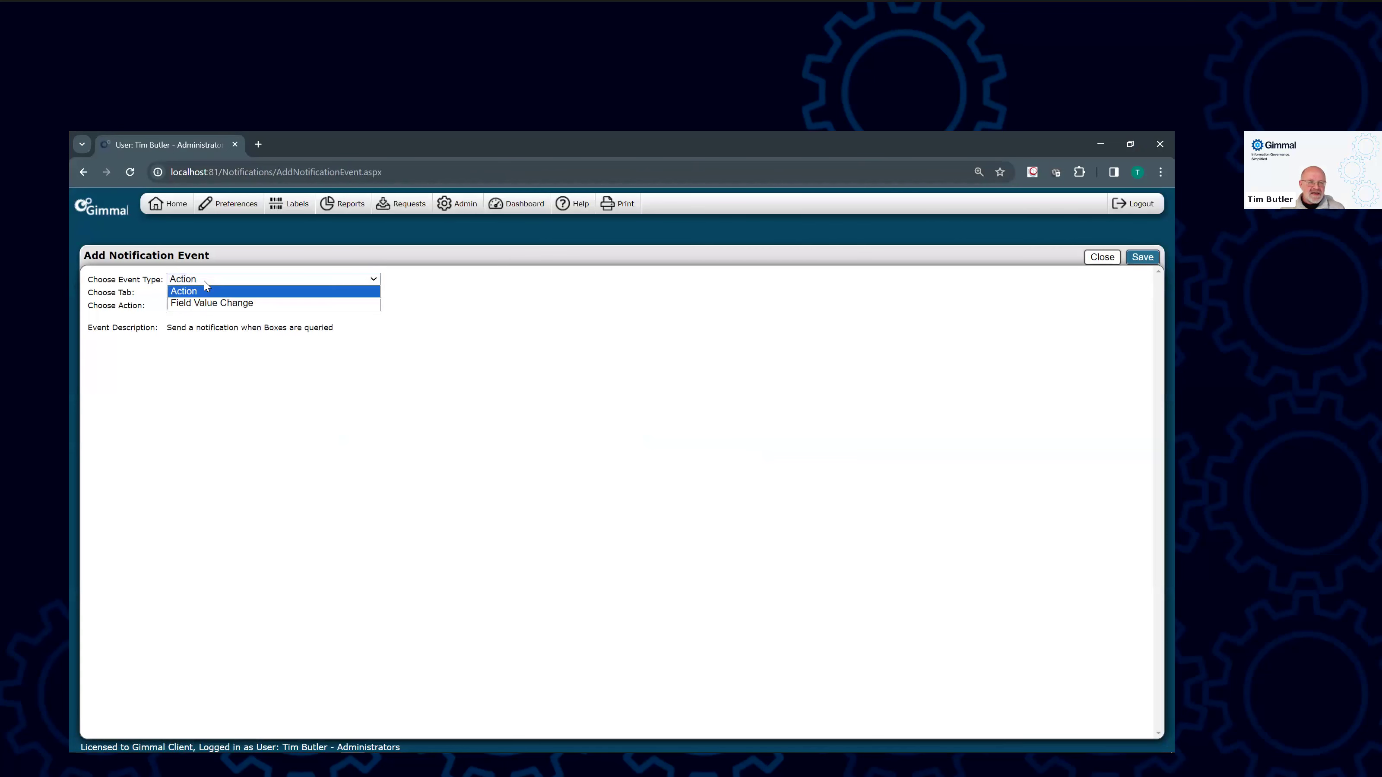
click(206, 303)
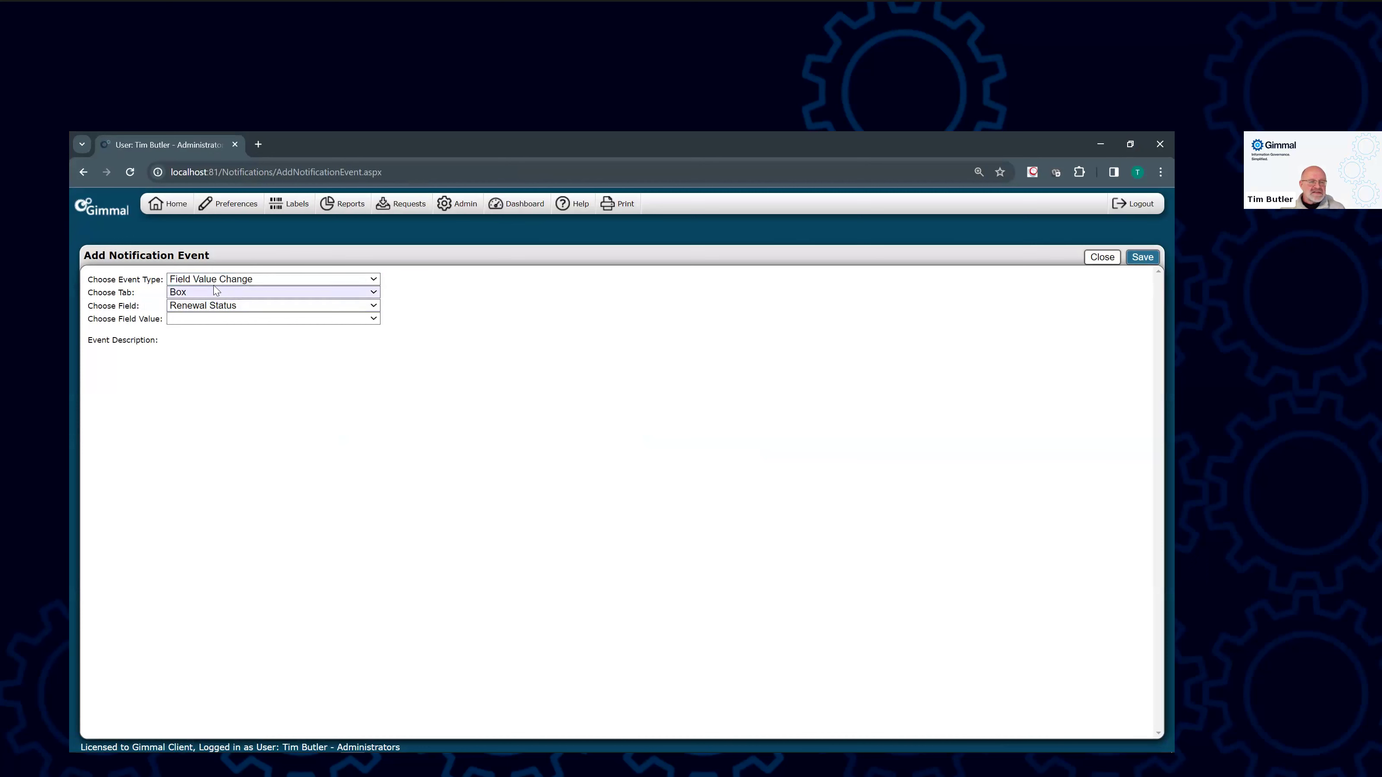
click(216, 308)
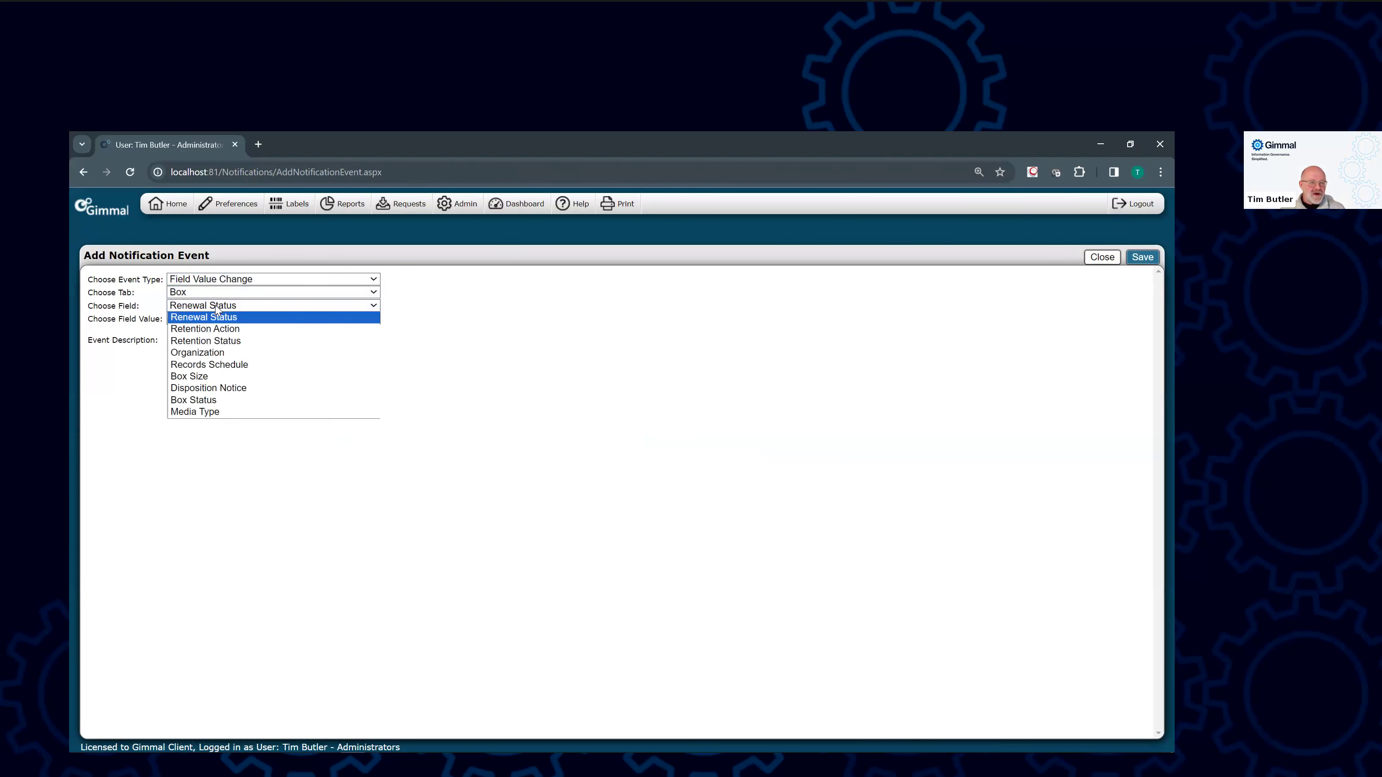
click(214, 401)
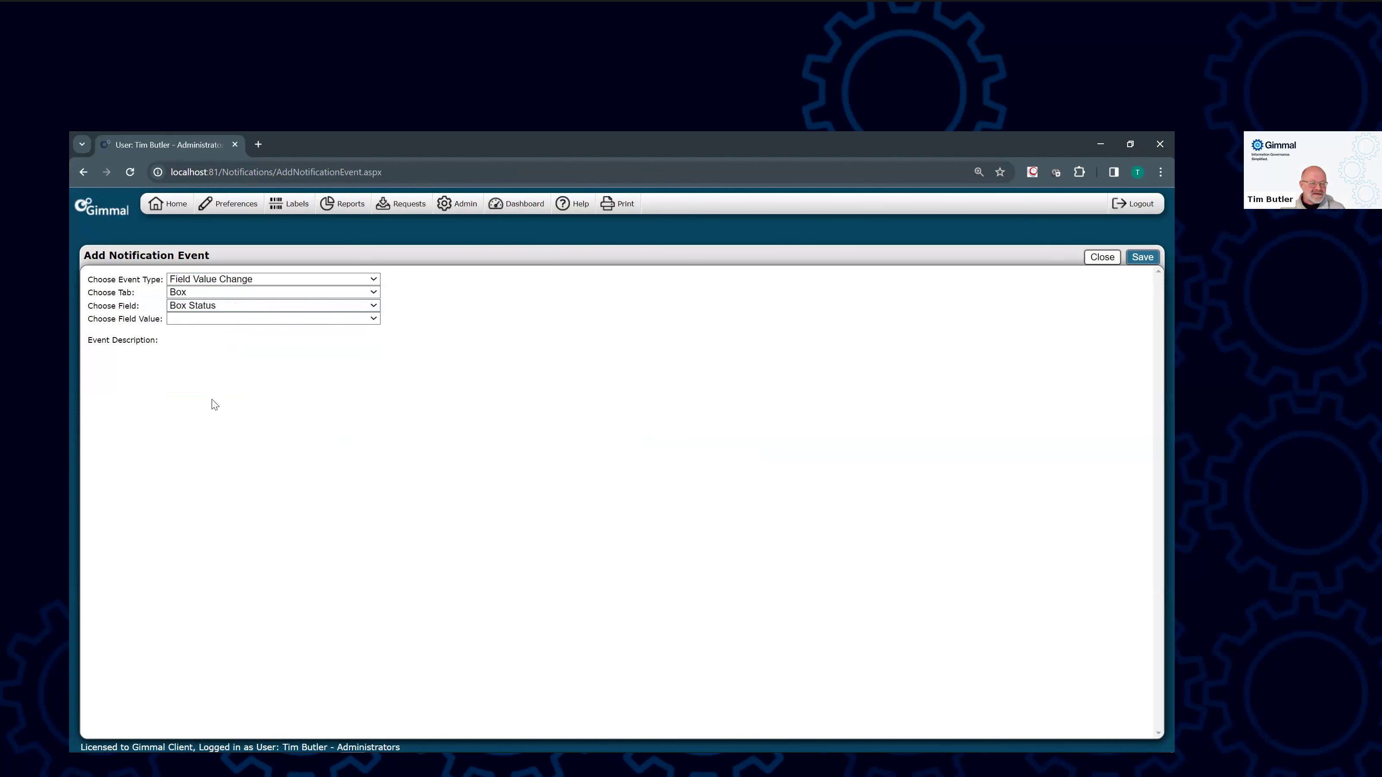
click(238, 319)
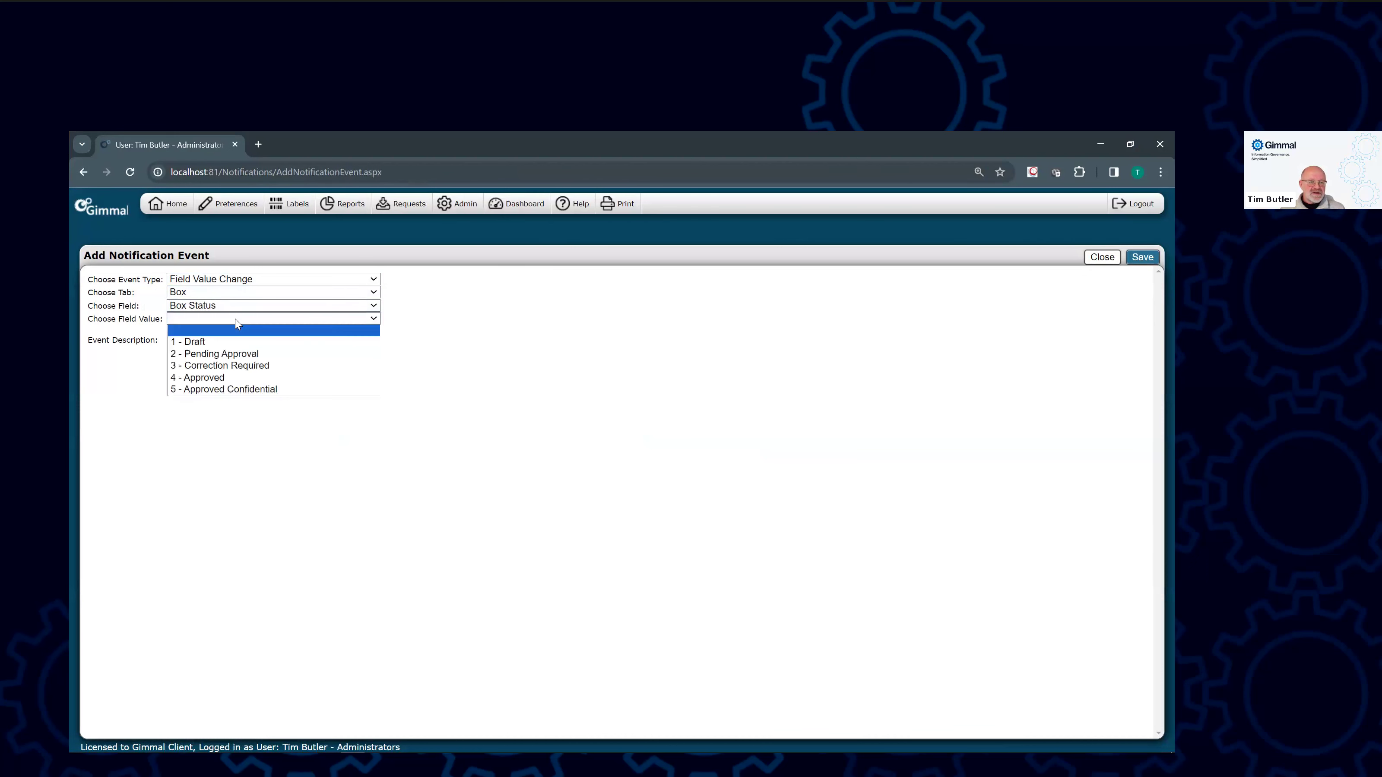
click(217, 378)
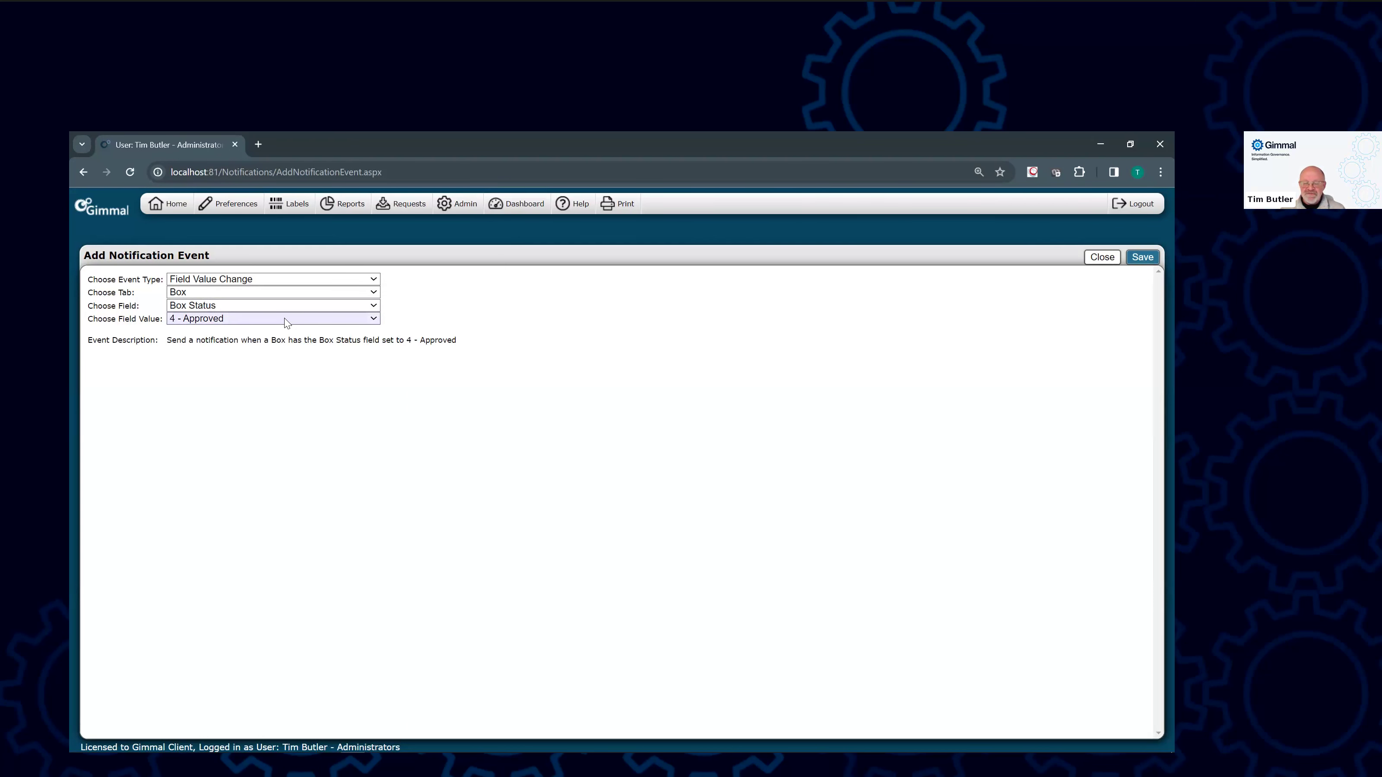
click(1141, 258)
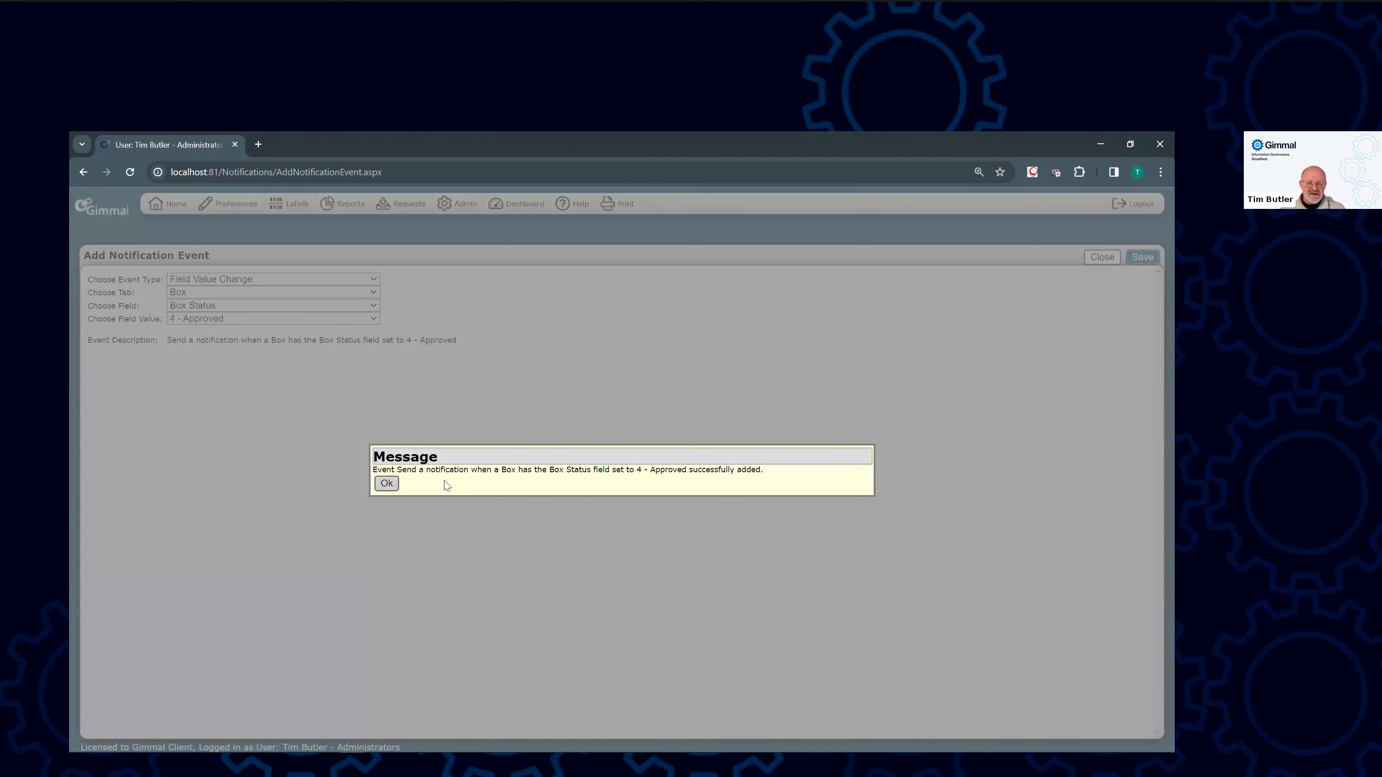
click(387, 485)
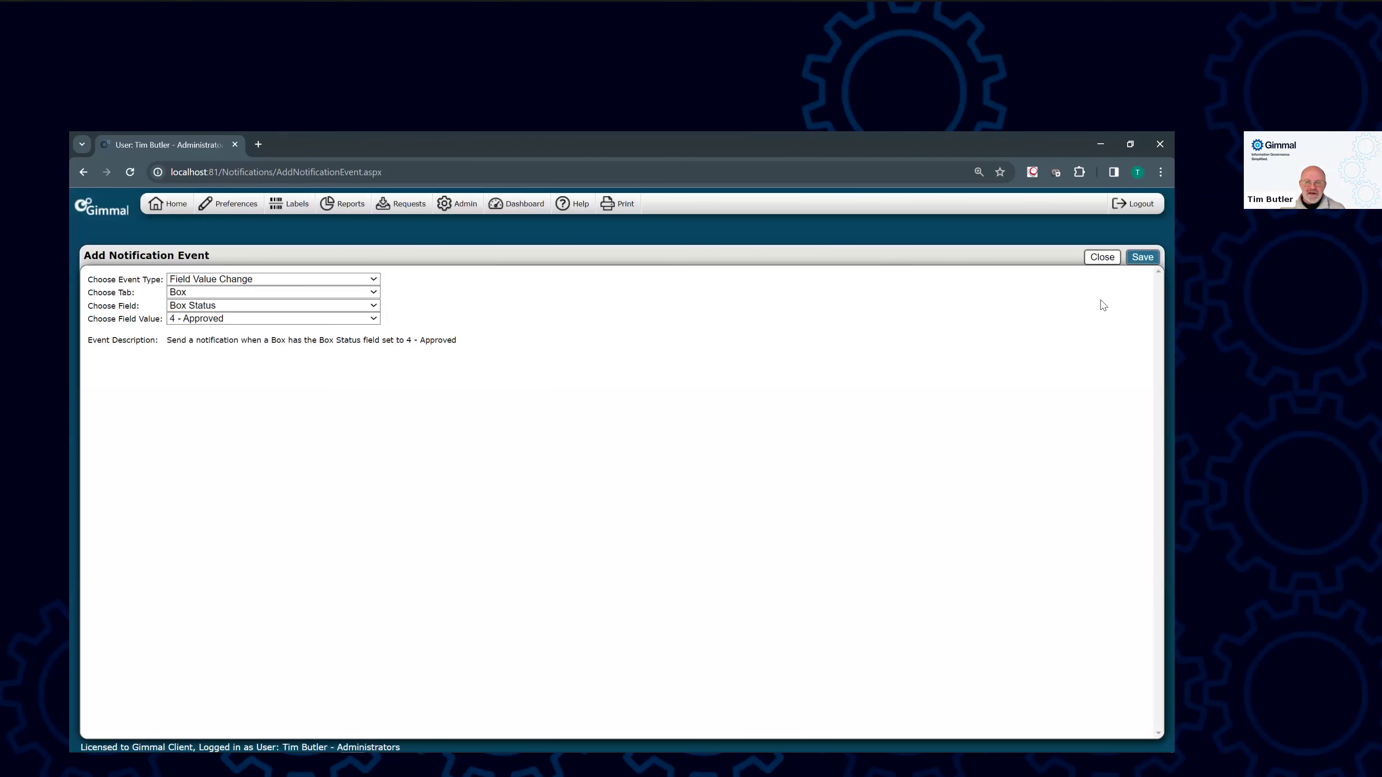
click(1101, 257)
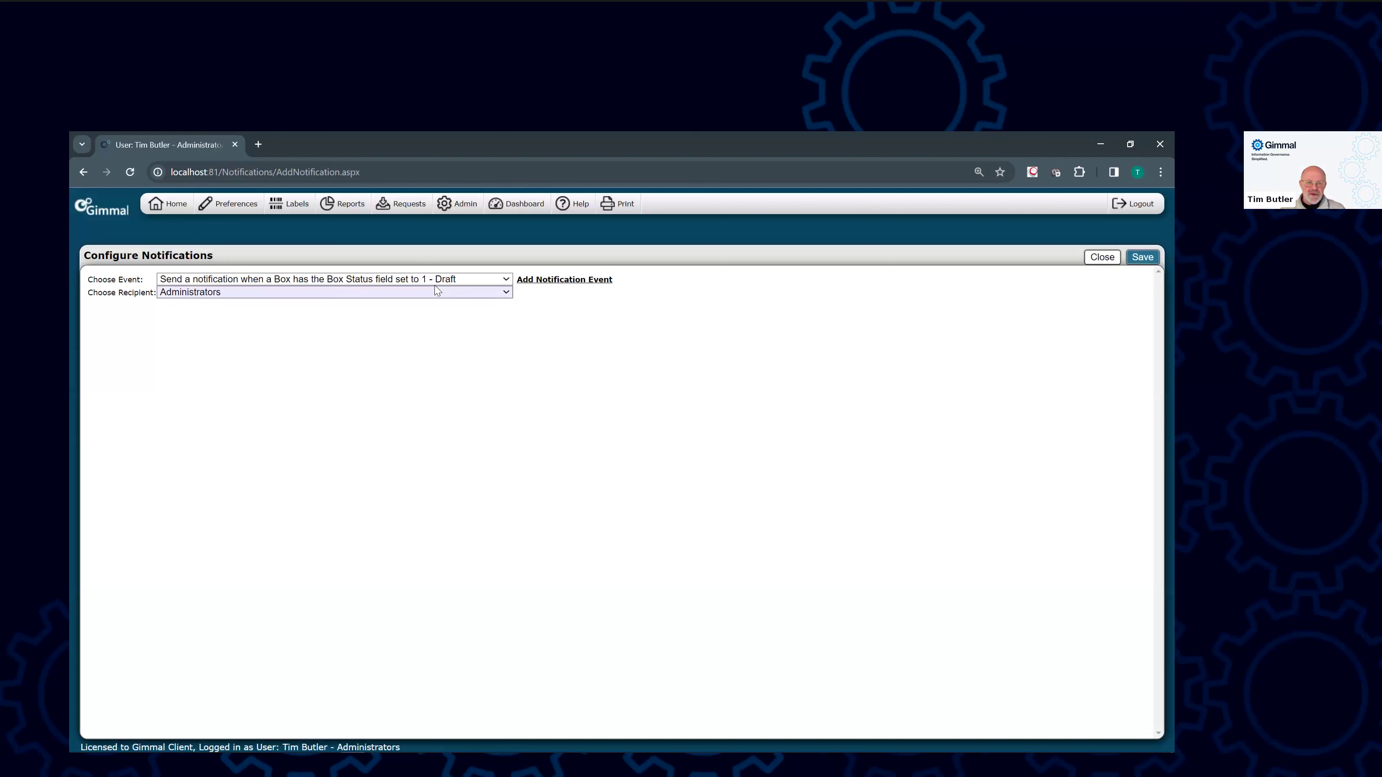
- Add a notification to Administrators for when a Box has the Box Status field set to 4 - Approved
click(380, 280)
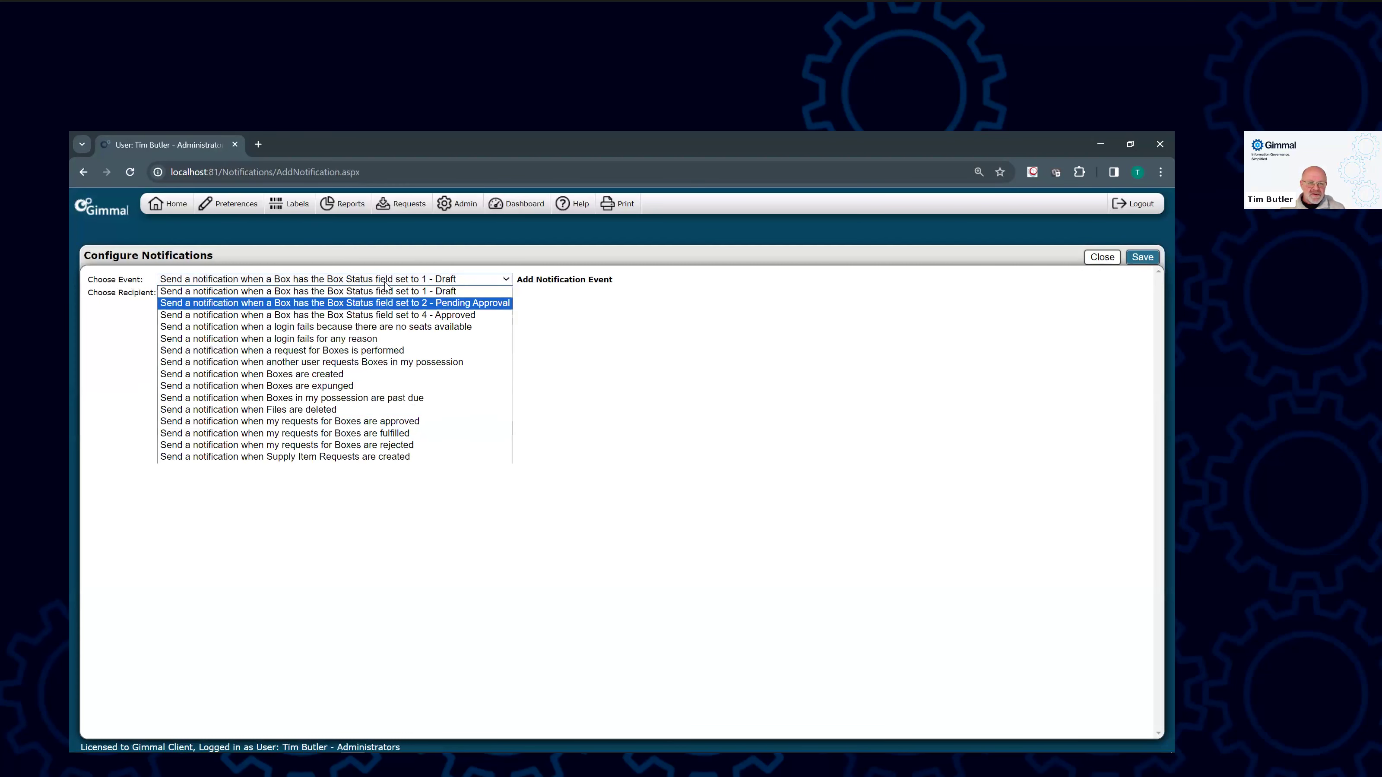
click(380, 314)
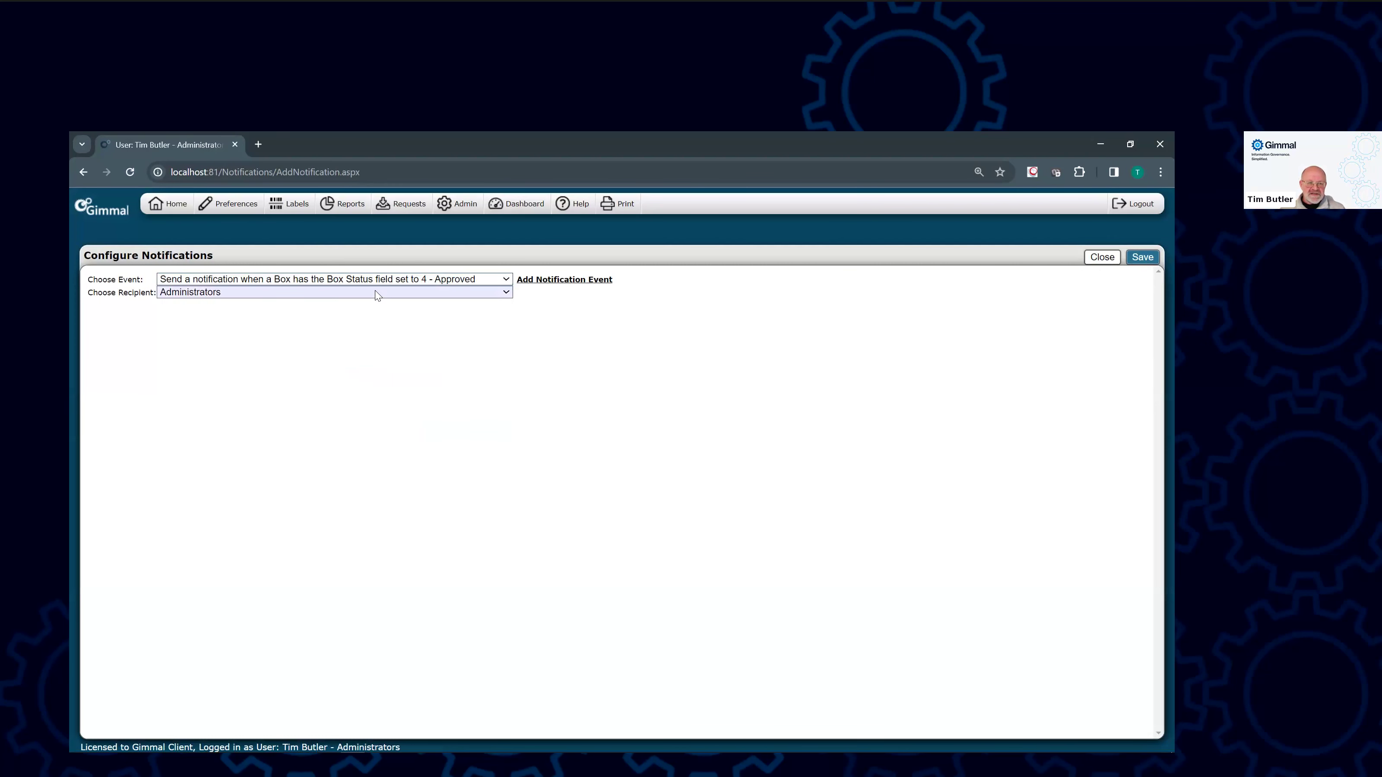
click(1134, 259)
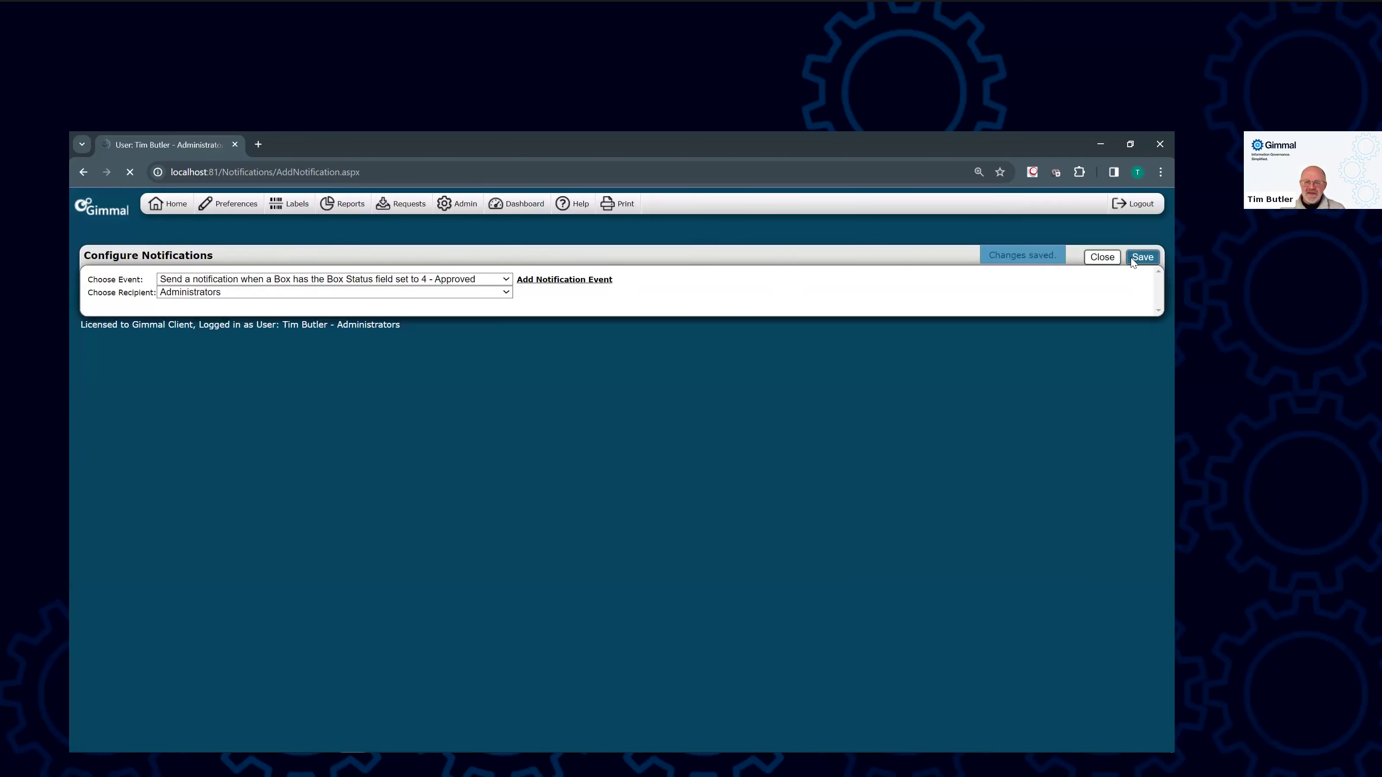
click(386, 483)
click(1099, 257)
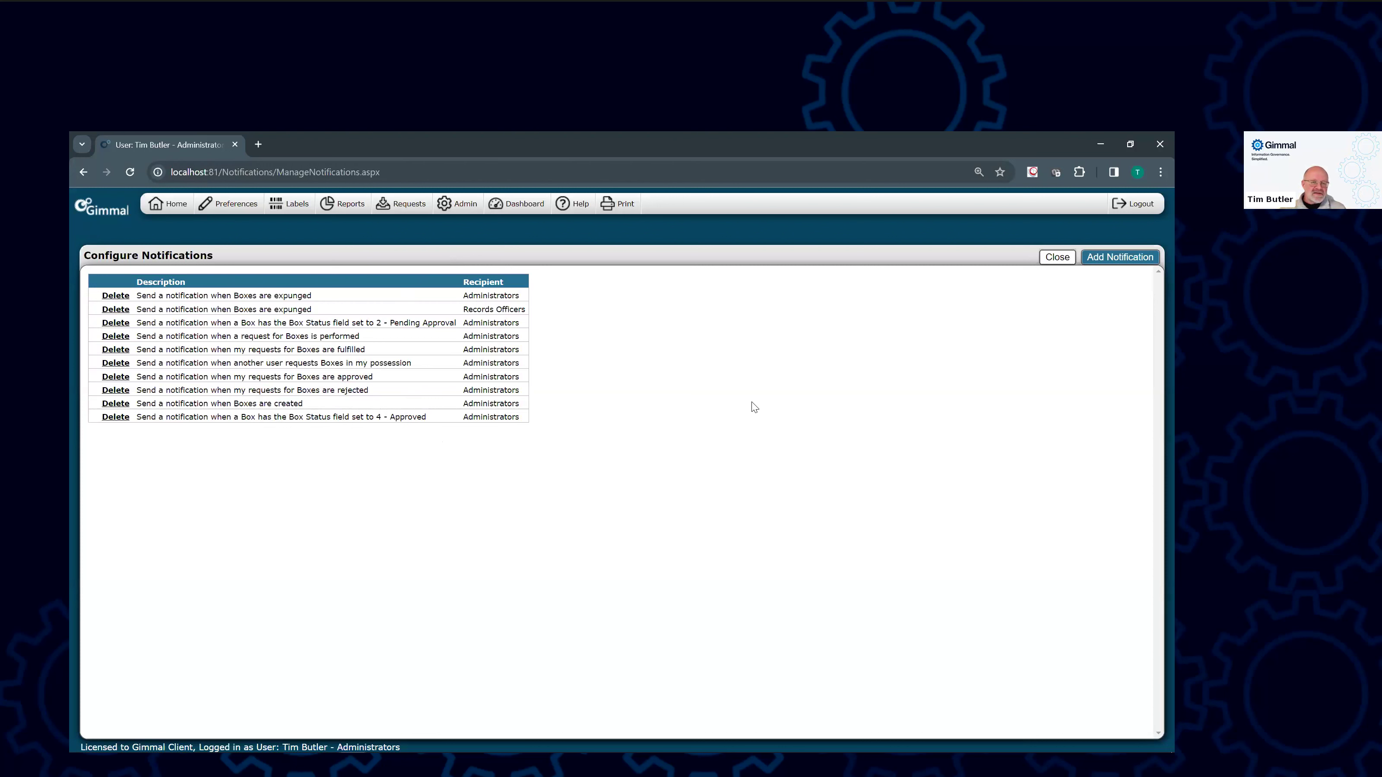
- Start another notification event and examine the actions available for the Box tab
click(1119, 265)
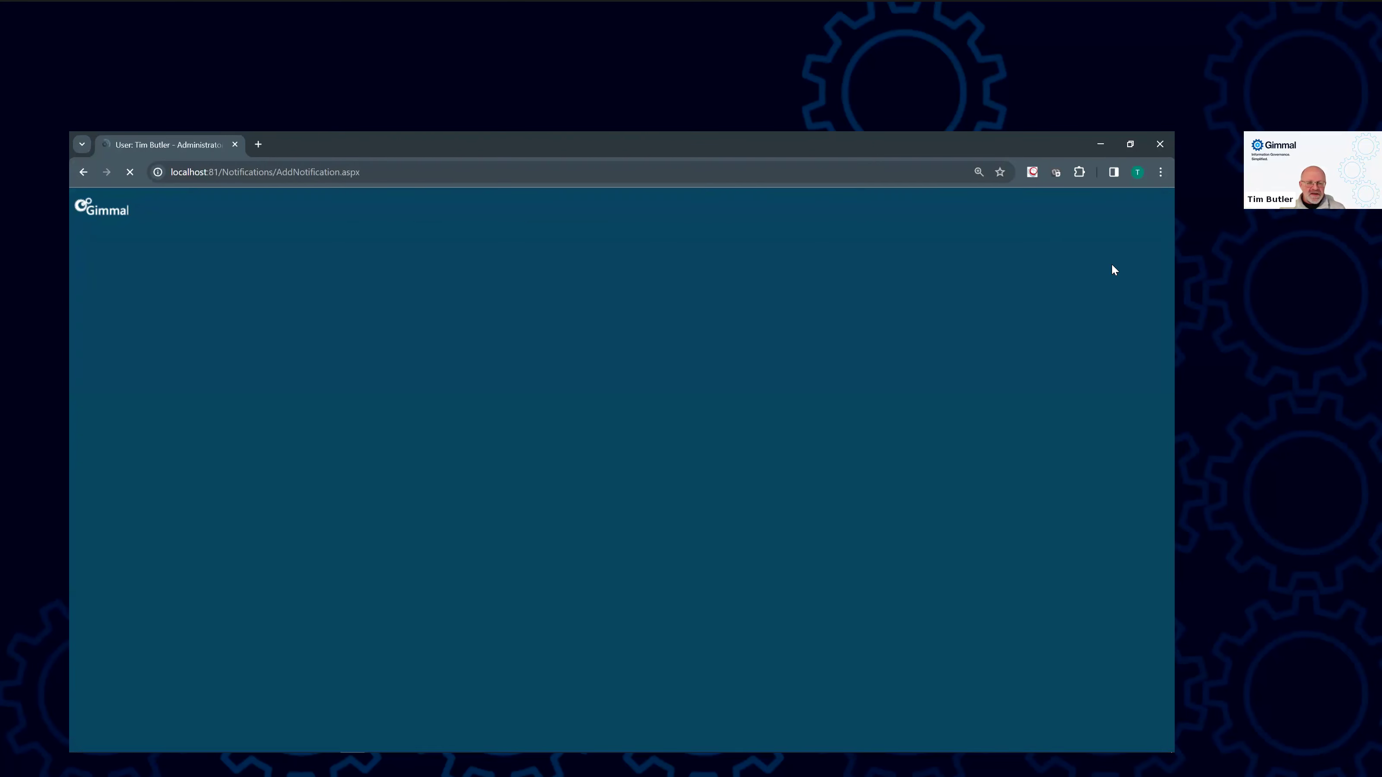
click(566, 280)
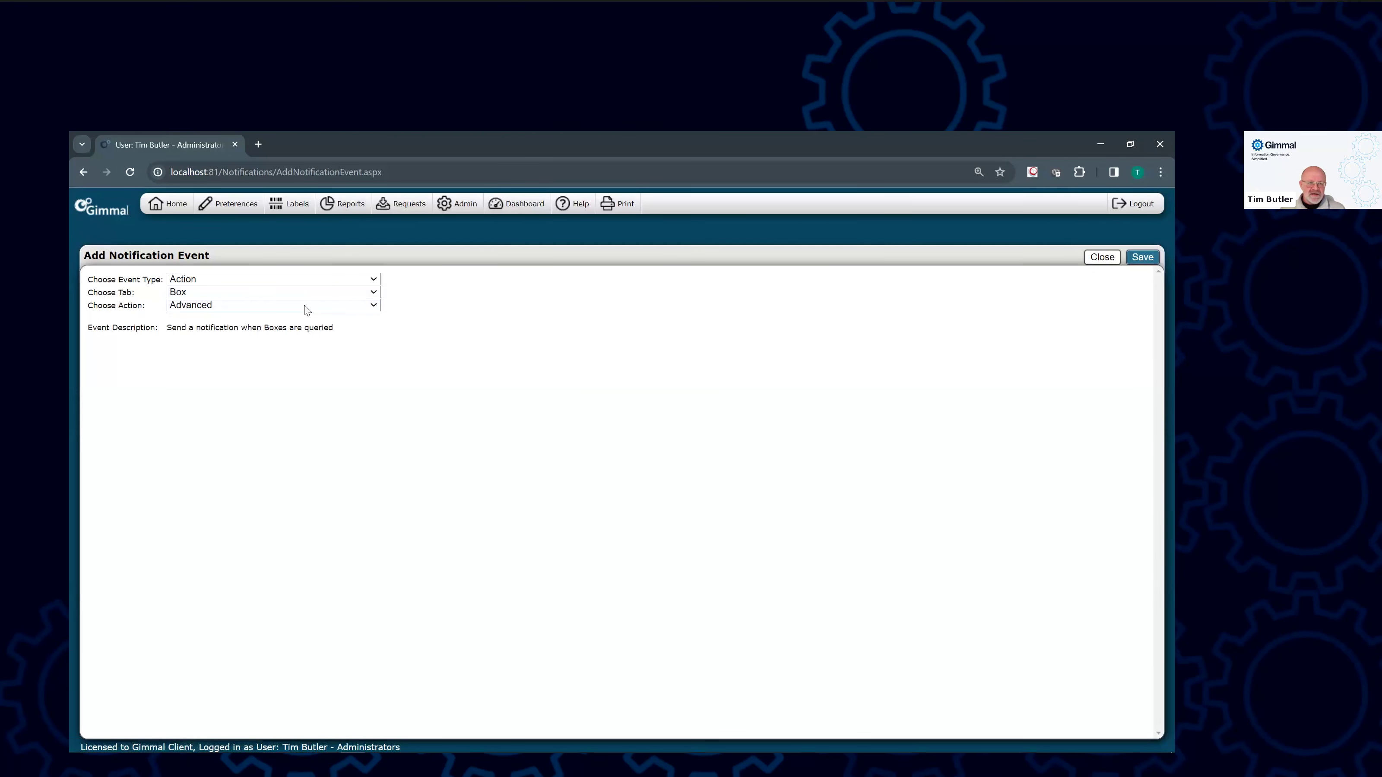
click(307, 310)
scroll(239, 449, down, 2)
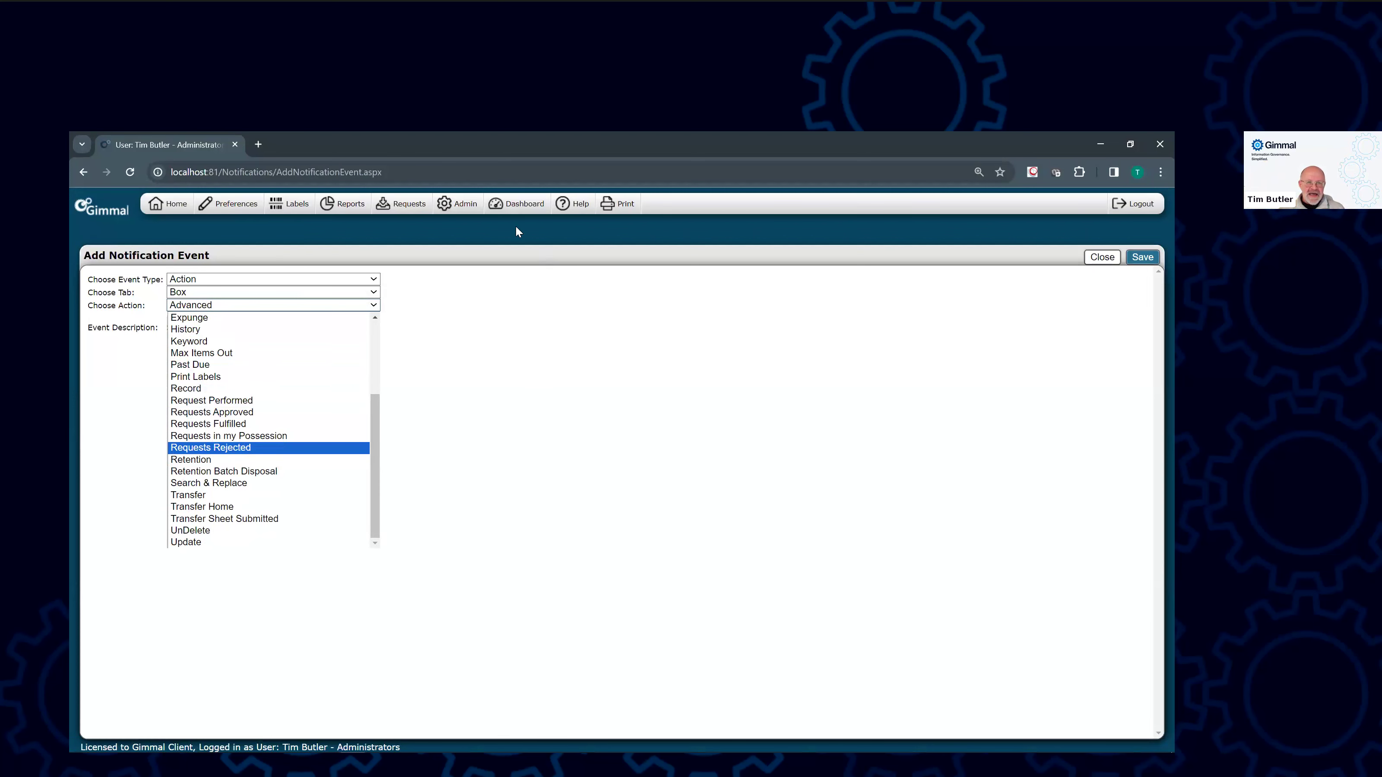
- Open Broadcast Notifications, select all roles as recipients and choose the General Message notification
click(463, 207)
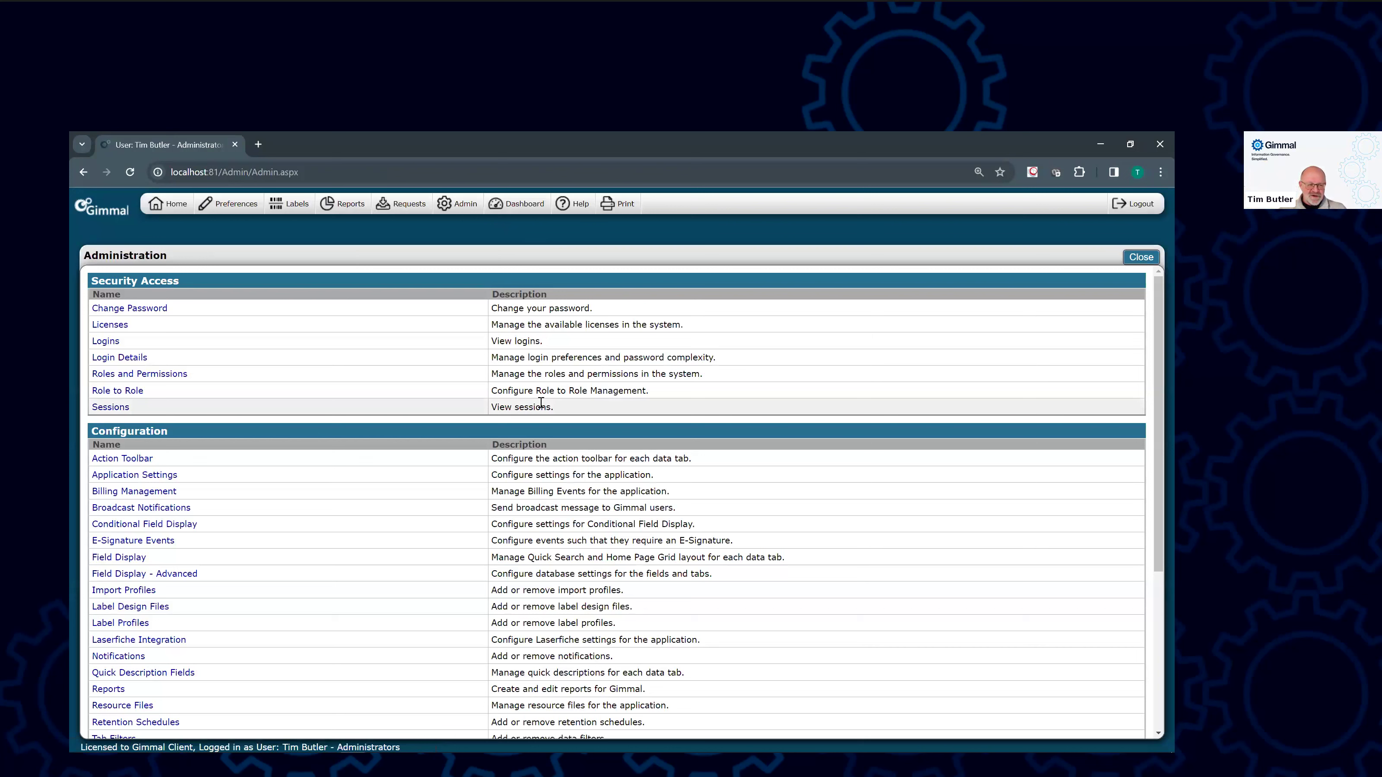
click(158, 511)
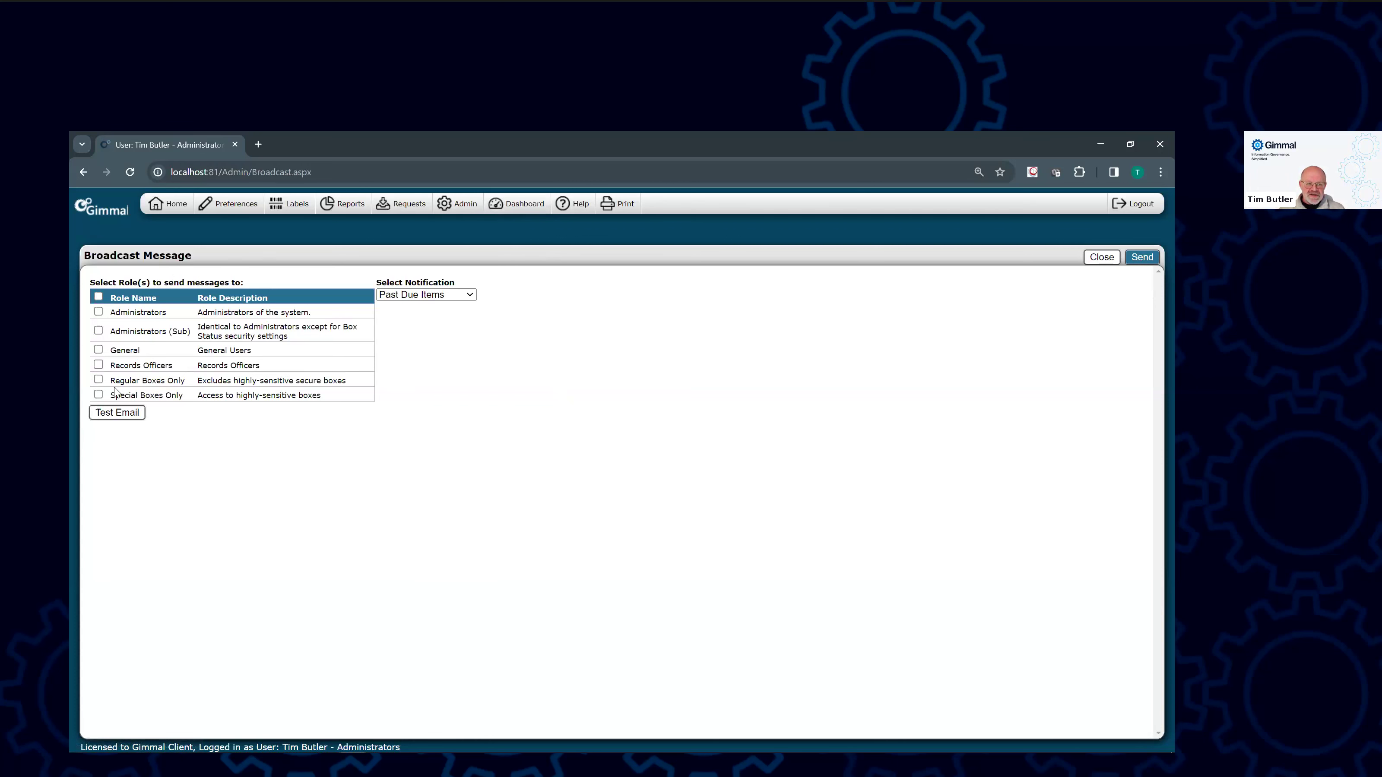
click(117, 415)
click(464, 297)
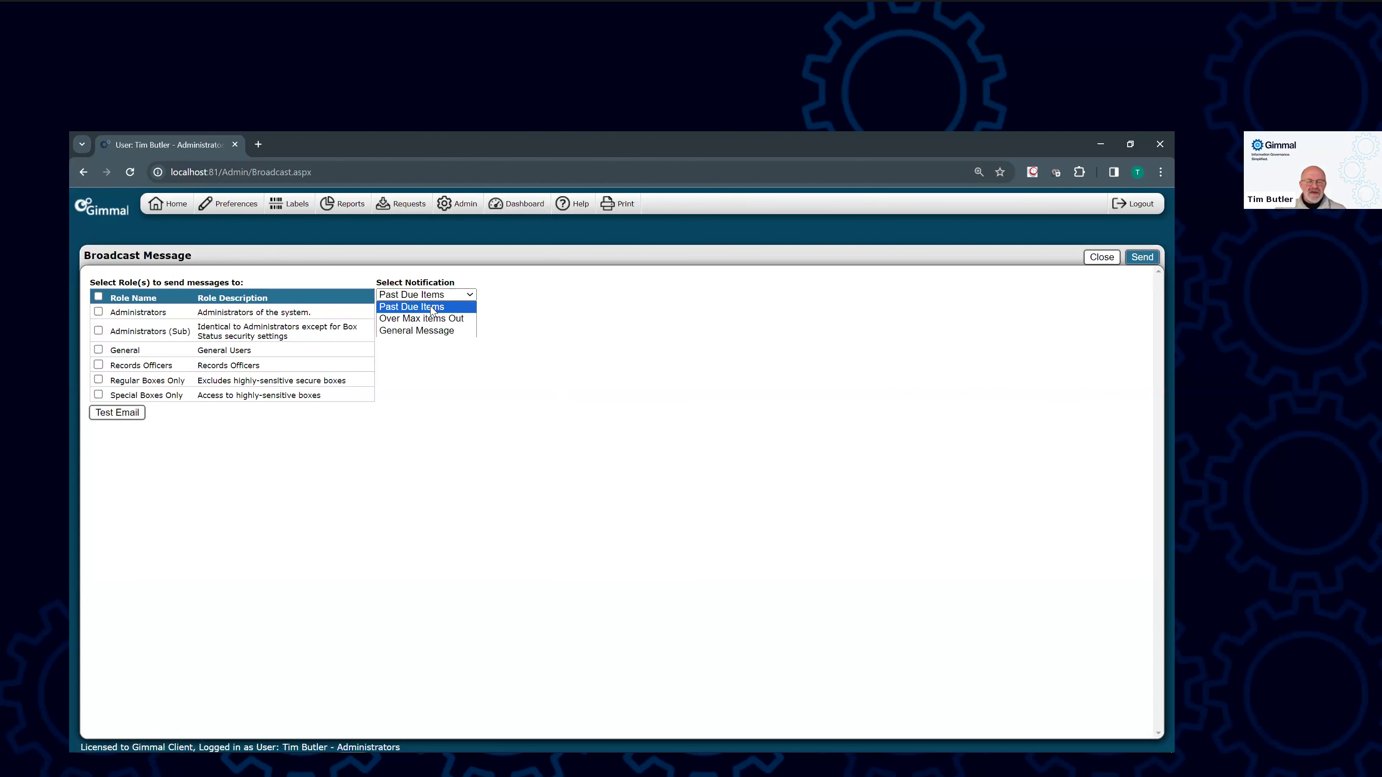
click(448, 403)
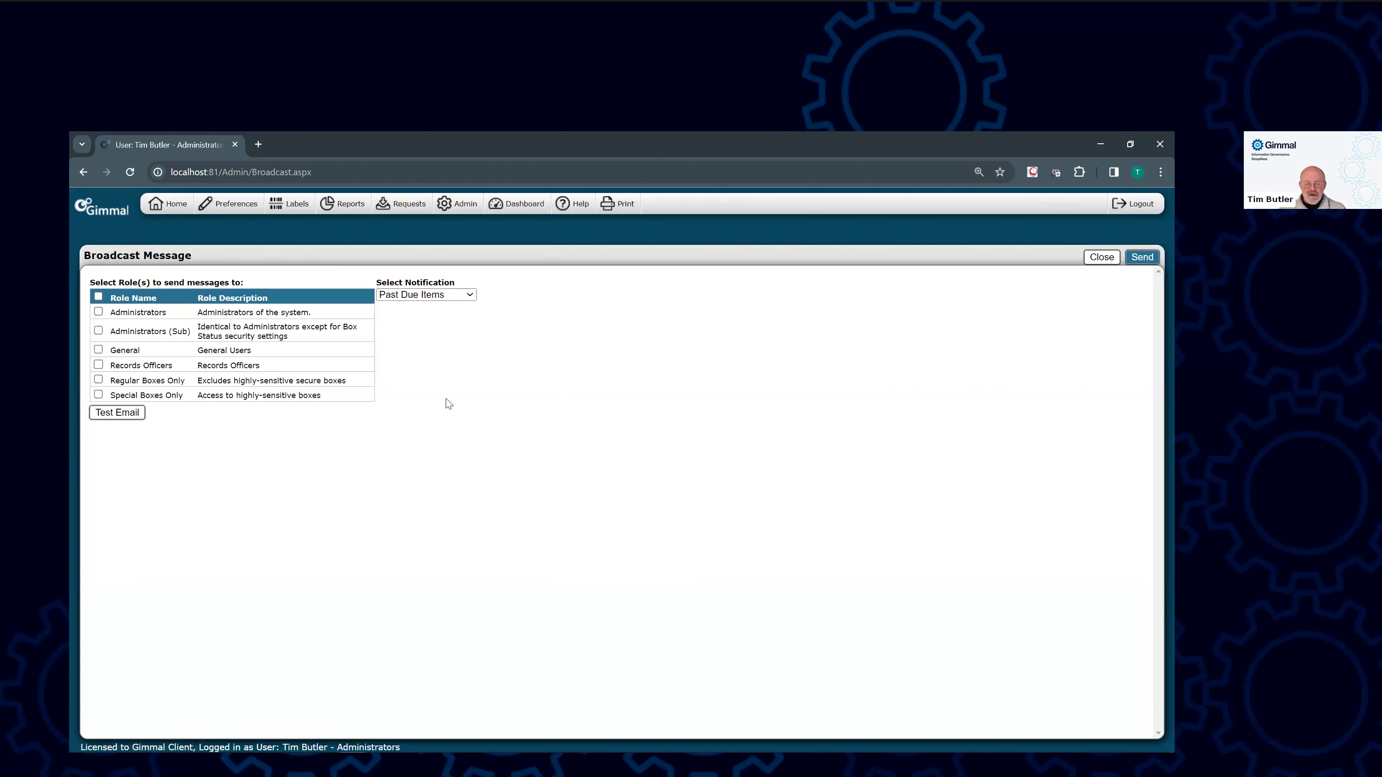
click(98, 313)
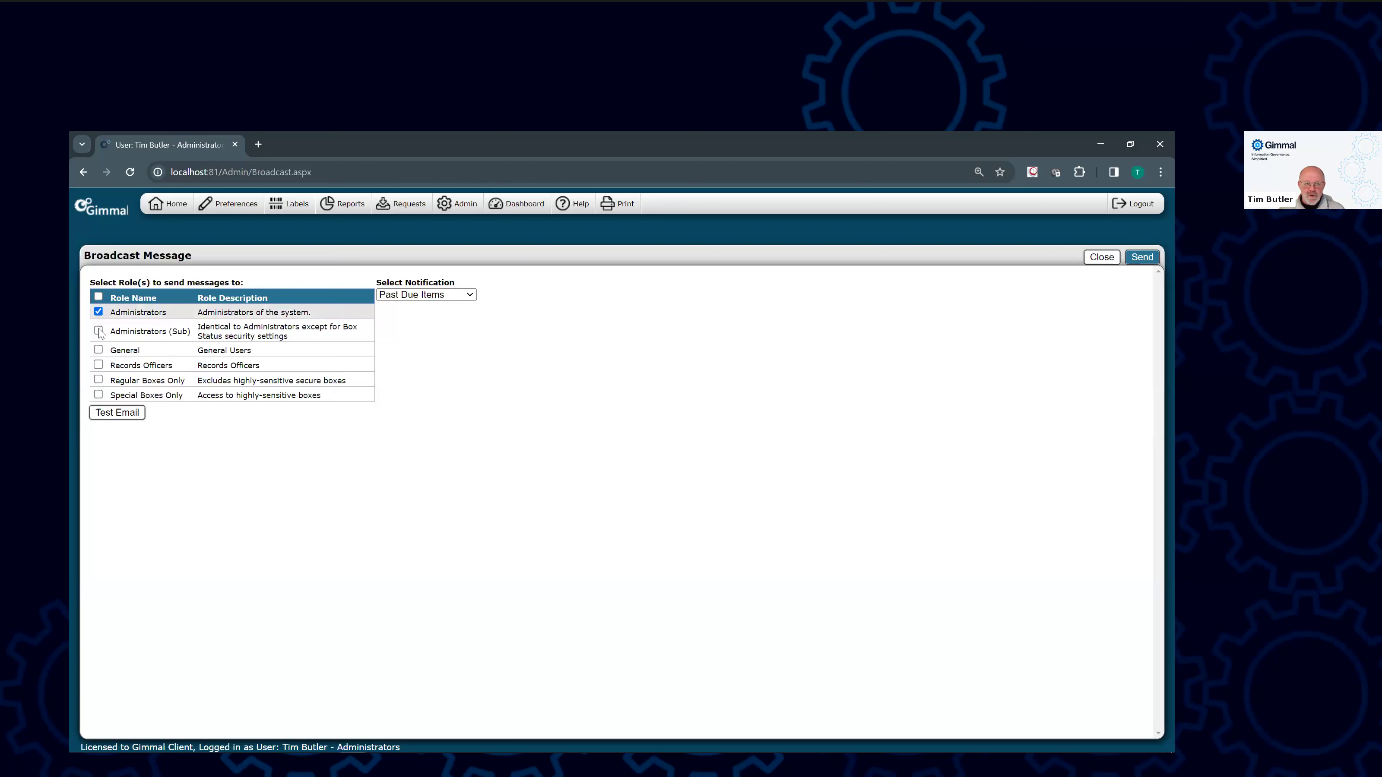
click(99, 297)
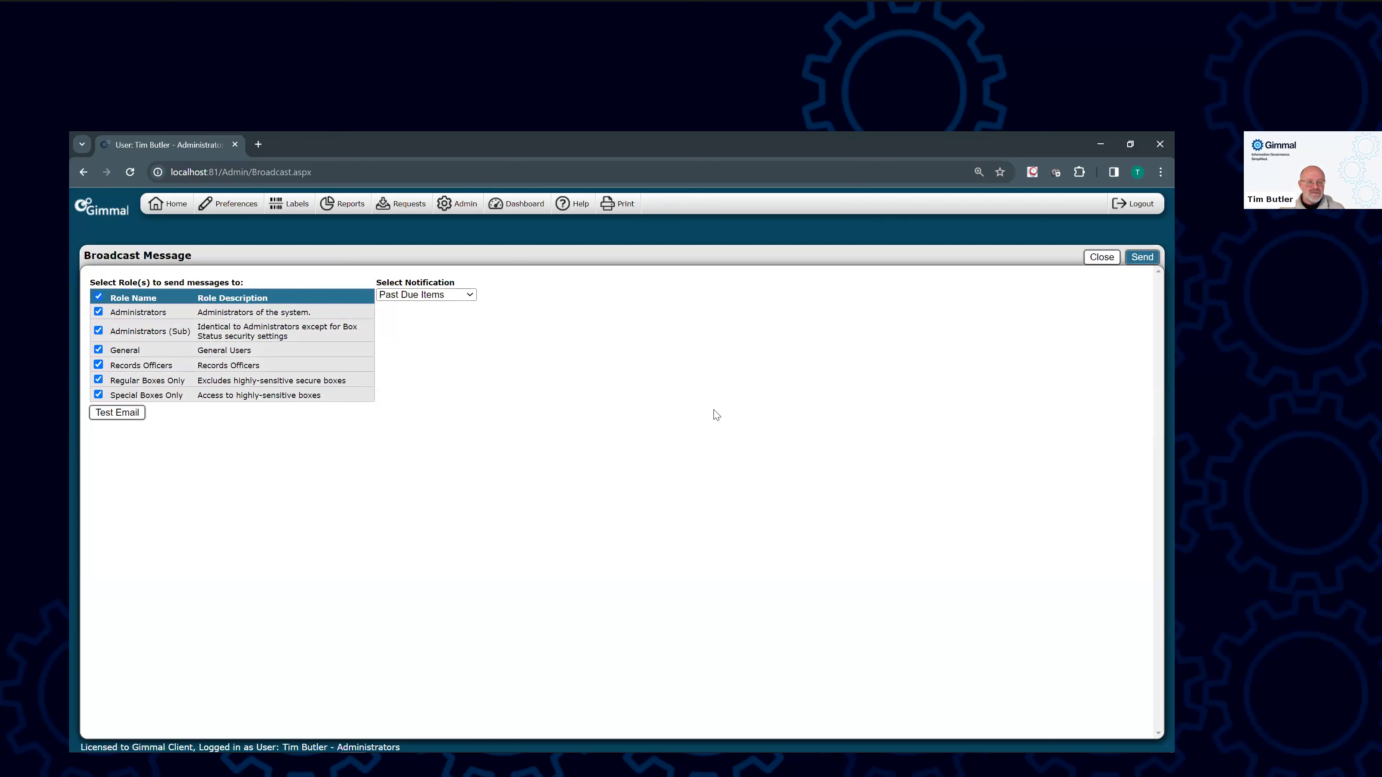
click(470, 295)
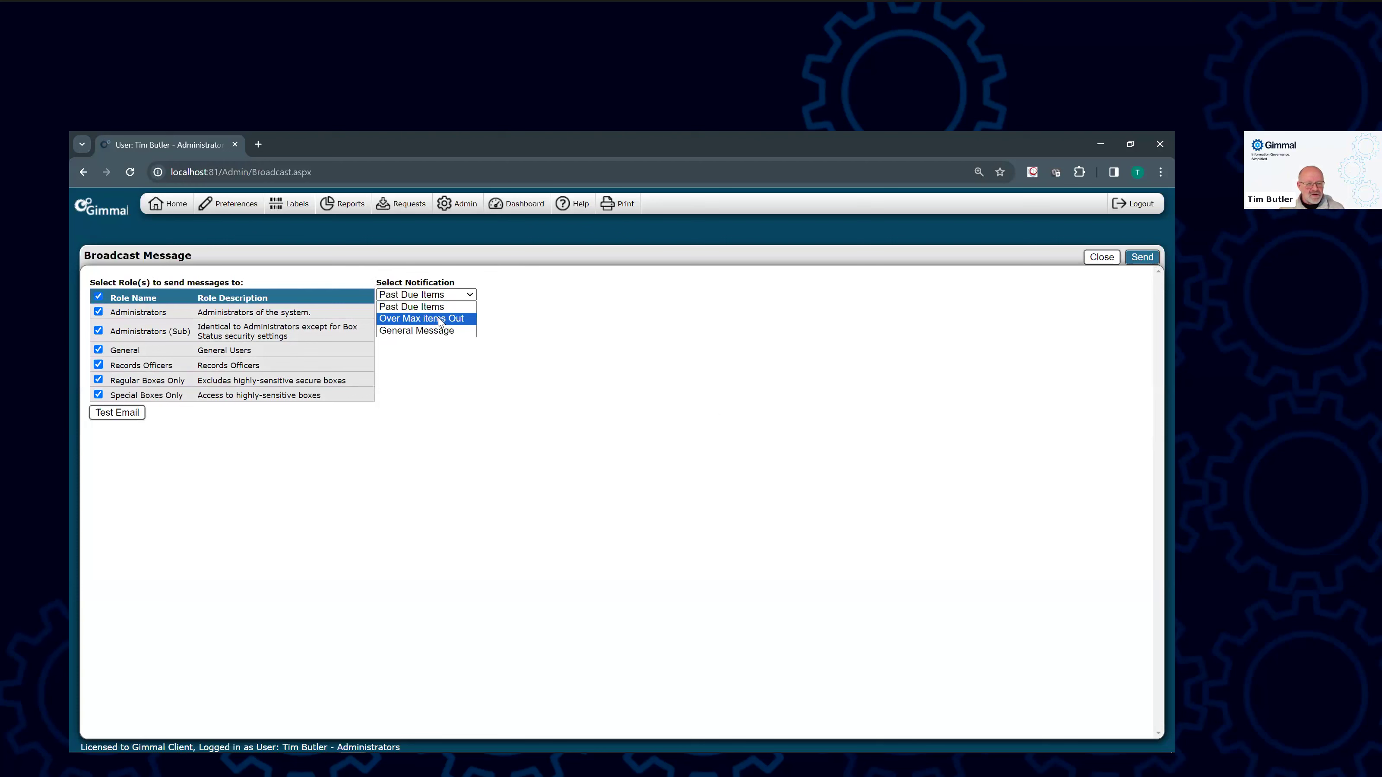
click(406, 330)
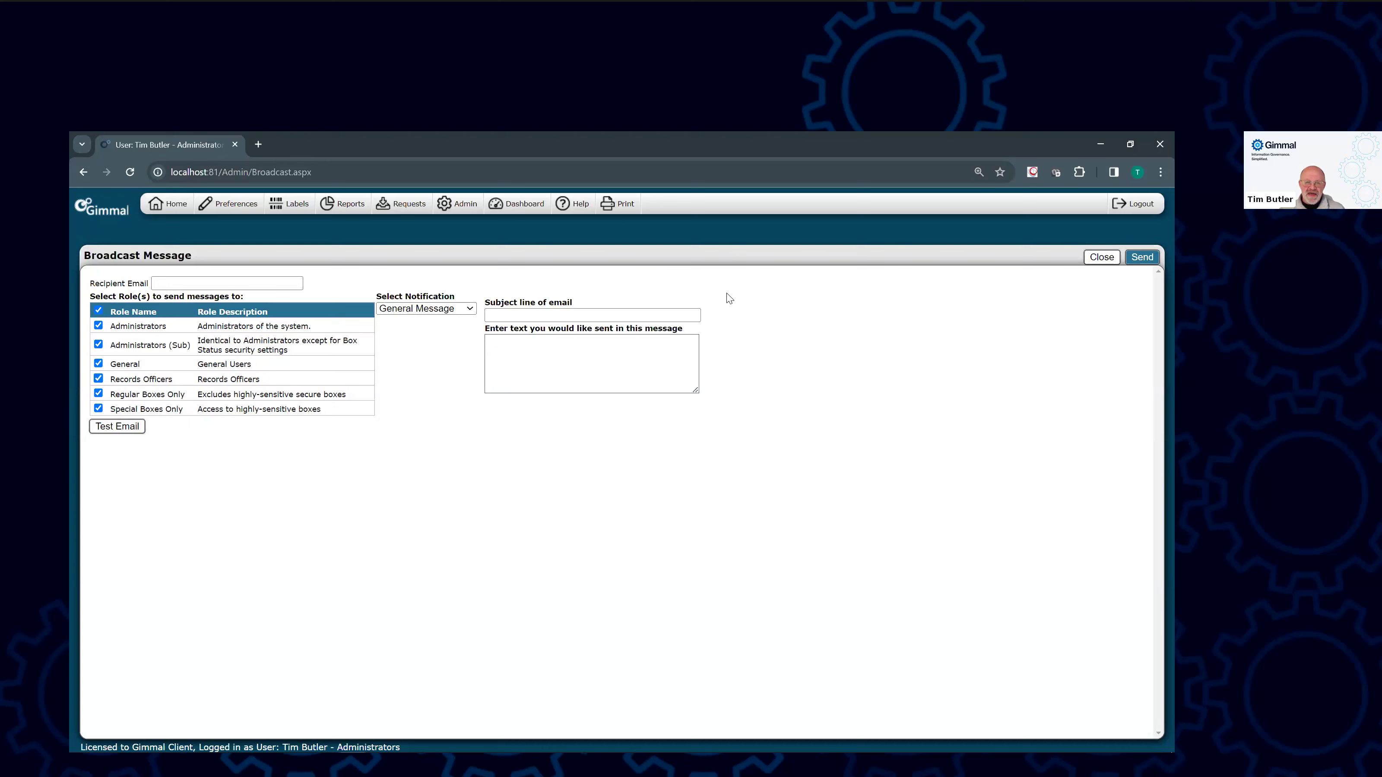
key(alt+Tab)
key(alt+Tab)
key(alt+Tab)
key(alt+Tab)
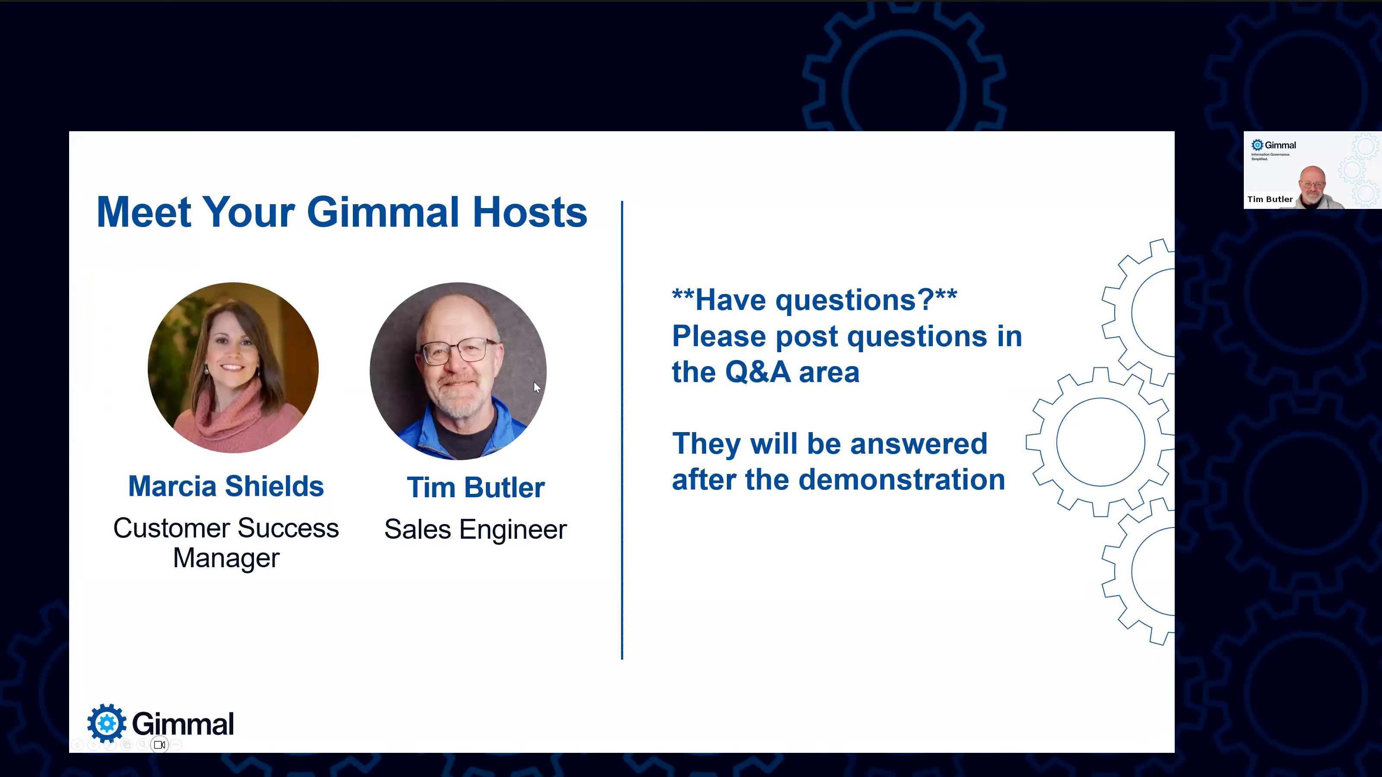
click(563, 402)
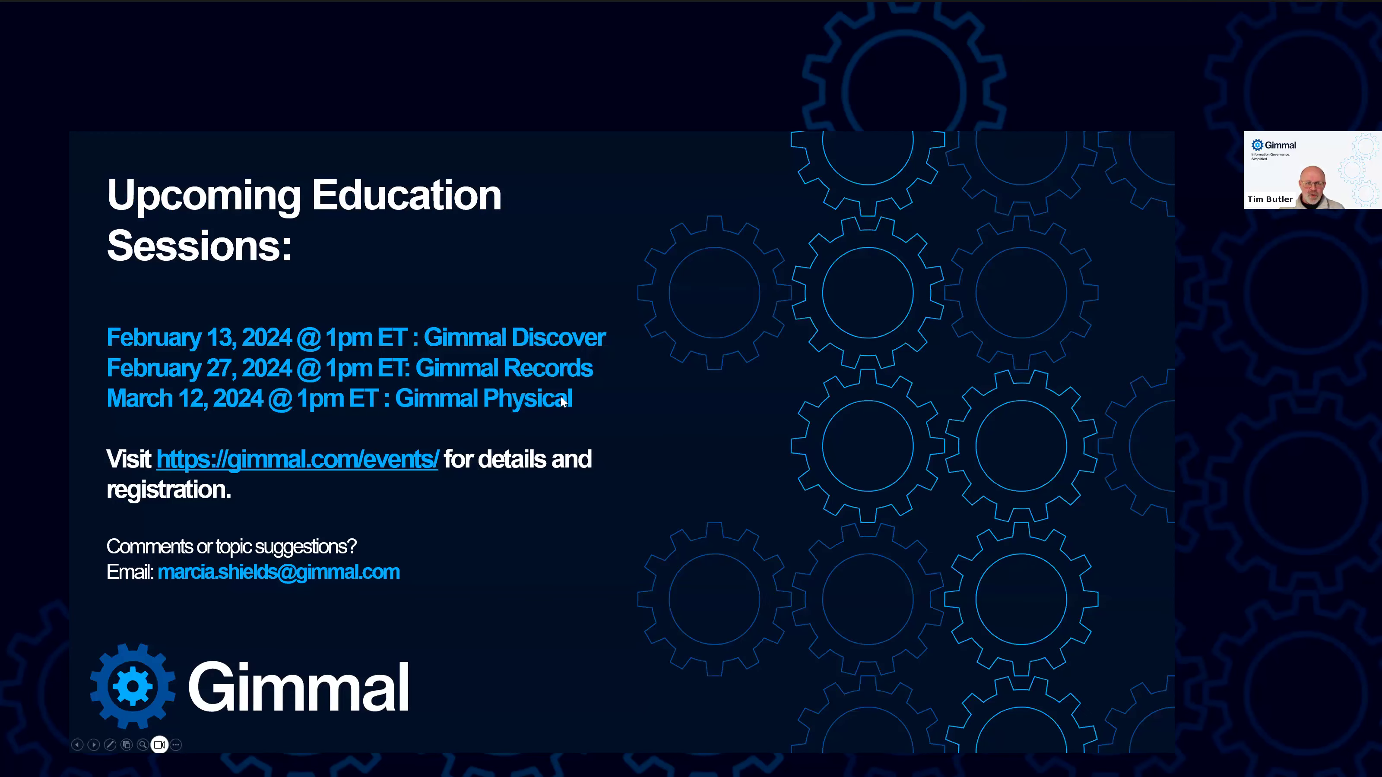